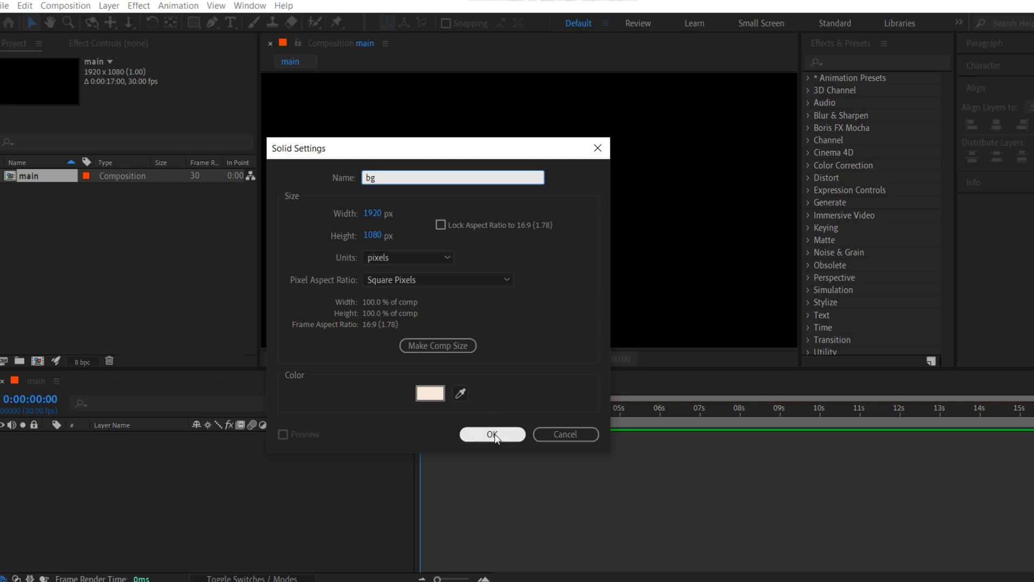
Create the 1920 × 1080 px cream solid named bg and add a text layer reading "nafas nmj" above it
{"action": "left_click", "coordinate": [493, 434]}
{"action": "left_click", "coordinate": [230, 22]}
{"action": "left_click", "coordinate": [372, 207]}
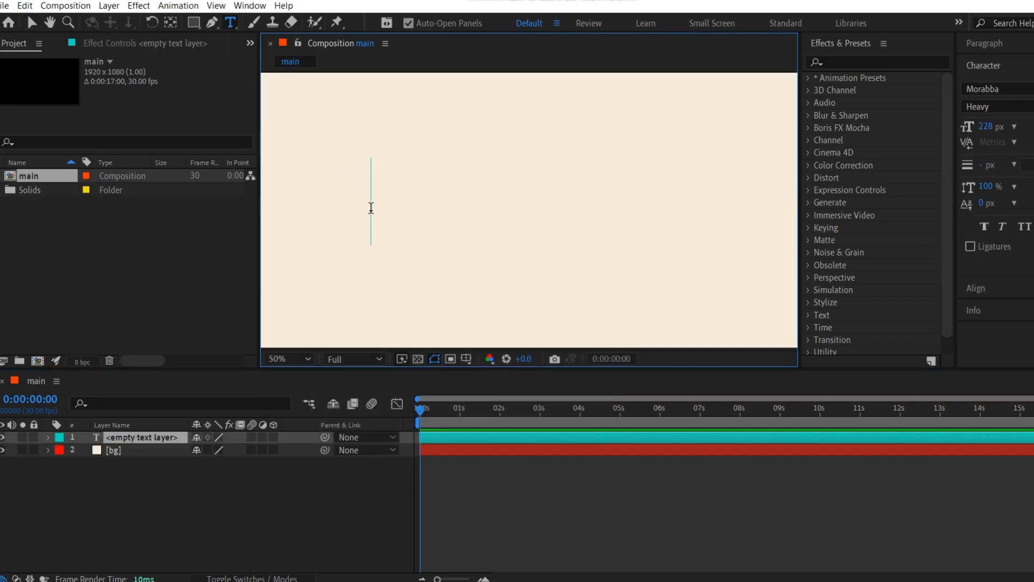
{"action": "type", "text": "nafas nmj"}
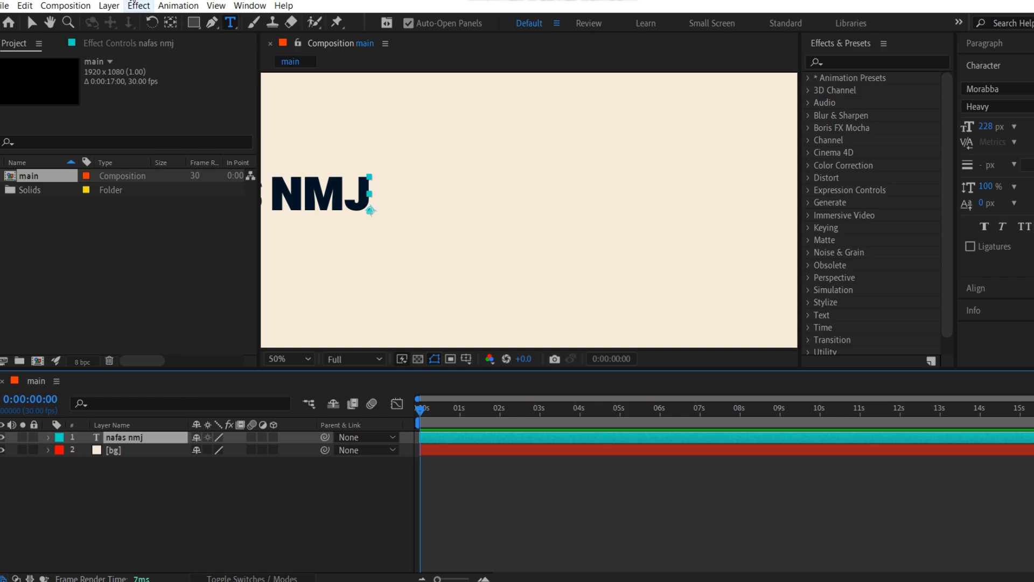
{"action": "left_click", "coordinate": [31, 22]}
Set the text's tracking to 53 and shift the text slightly within the frame
{"action": "scroll", "coordinate": [552, 210], "scroll_direction": "up", "scroll_amount": 2}
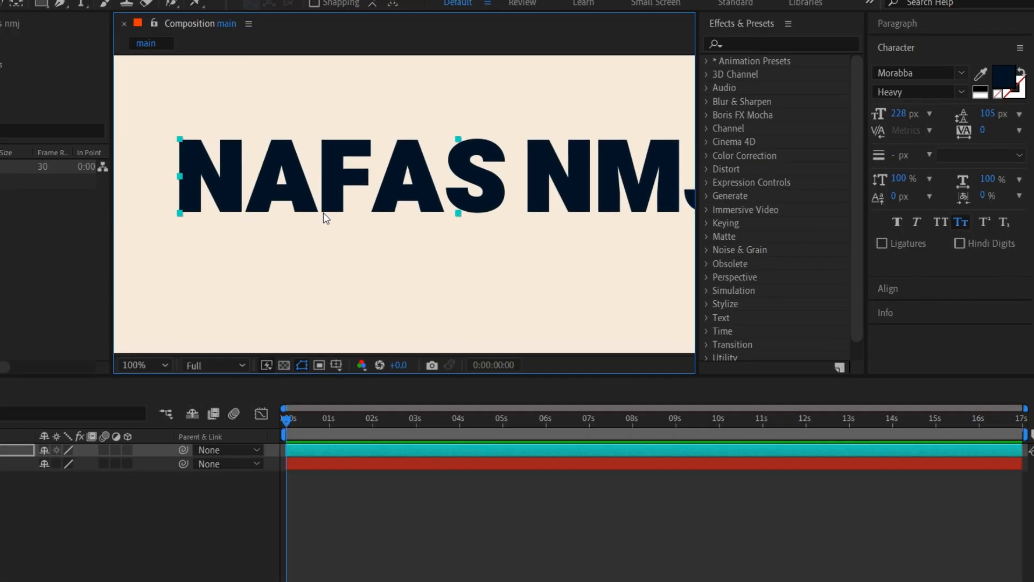
{"action": "left_click_drag", "start_coordinate": [983, 134], "coordinate": [1025, 129]}
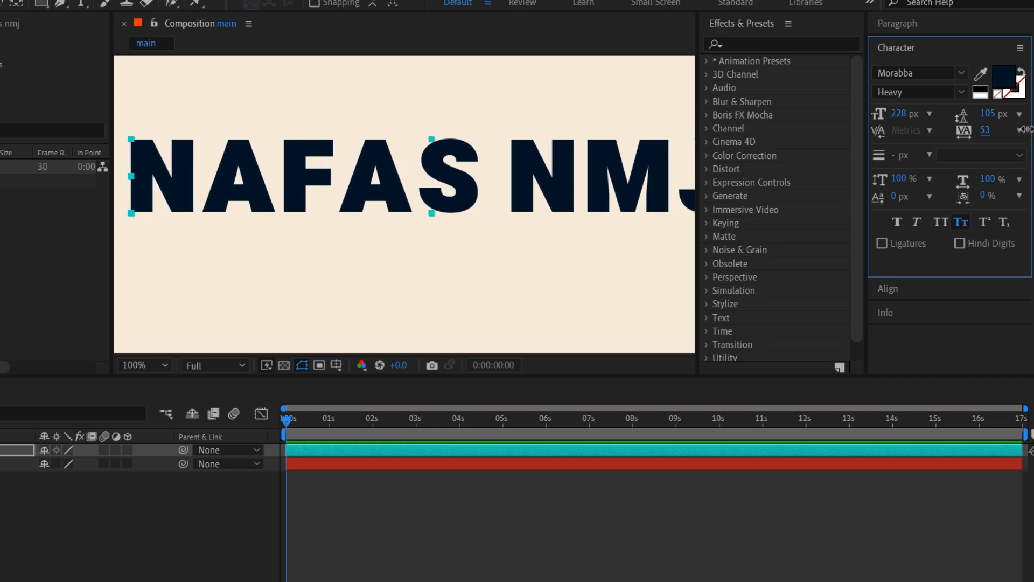
{"action": "left_click_drag", "start_coordinate": [446, 178], "coordinate": [420, 188]}
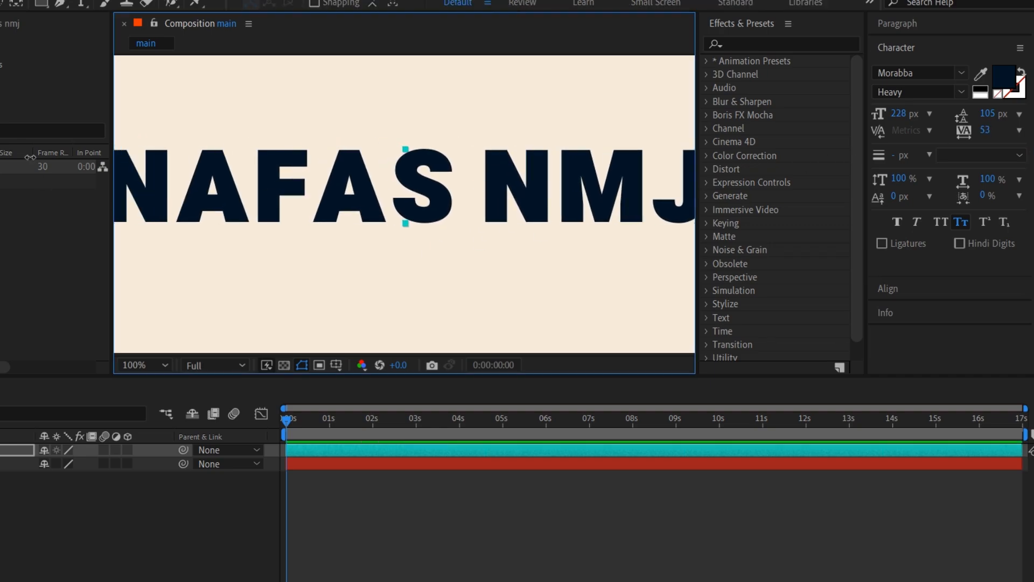
{"action": "left_click", "coordinate": [142, 365]}
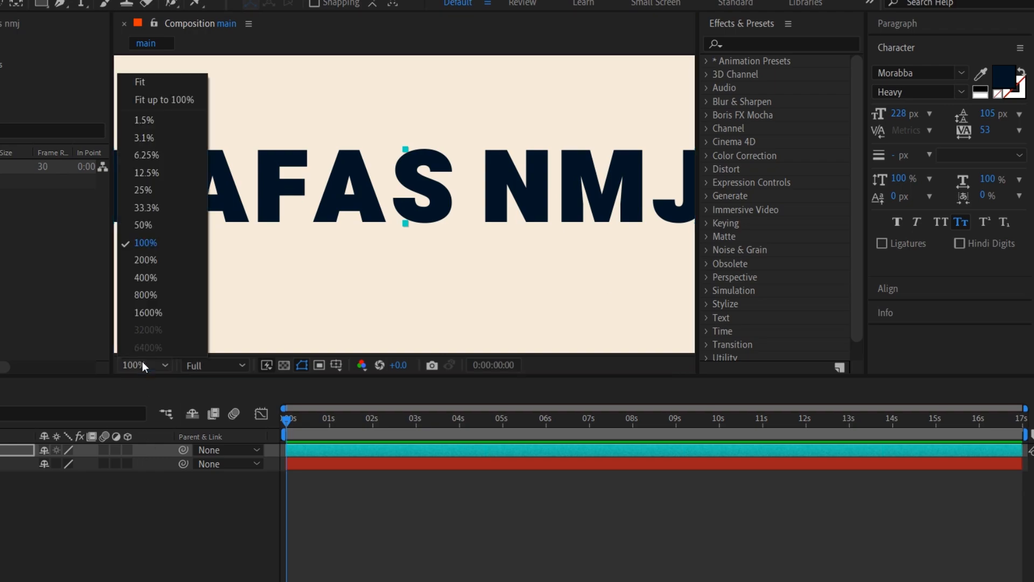
{"action": "left_click", "coordinate": [158, 85]}
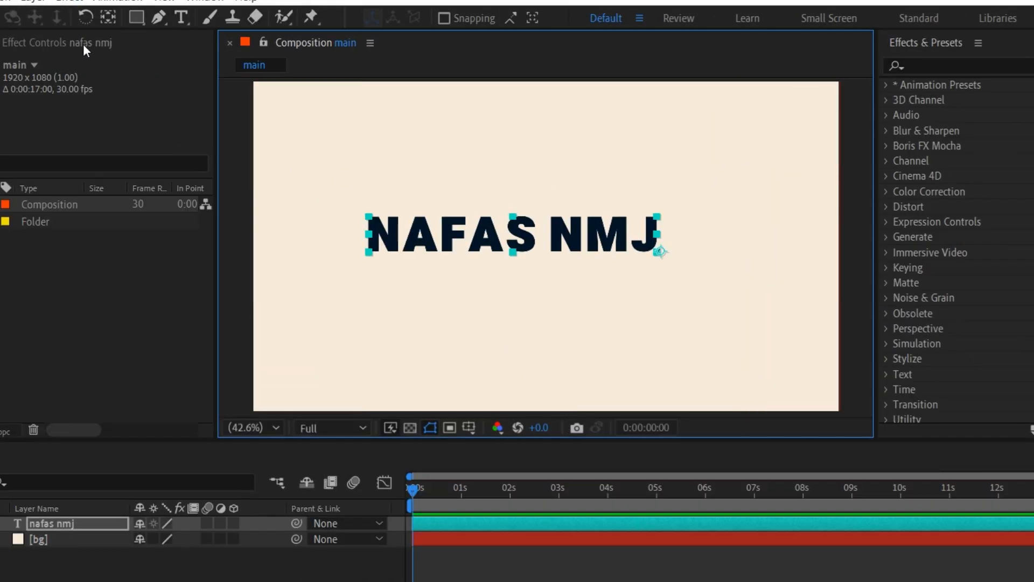
Center the text layer's anchor point on the text and align the layer horizontally and vertically to the composition's center
{"action": "left_click", "coordinate": [16, 4]}
{"action": "double_click", "coordinate": [108, 20], "text": "ctrl"}
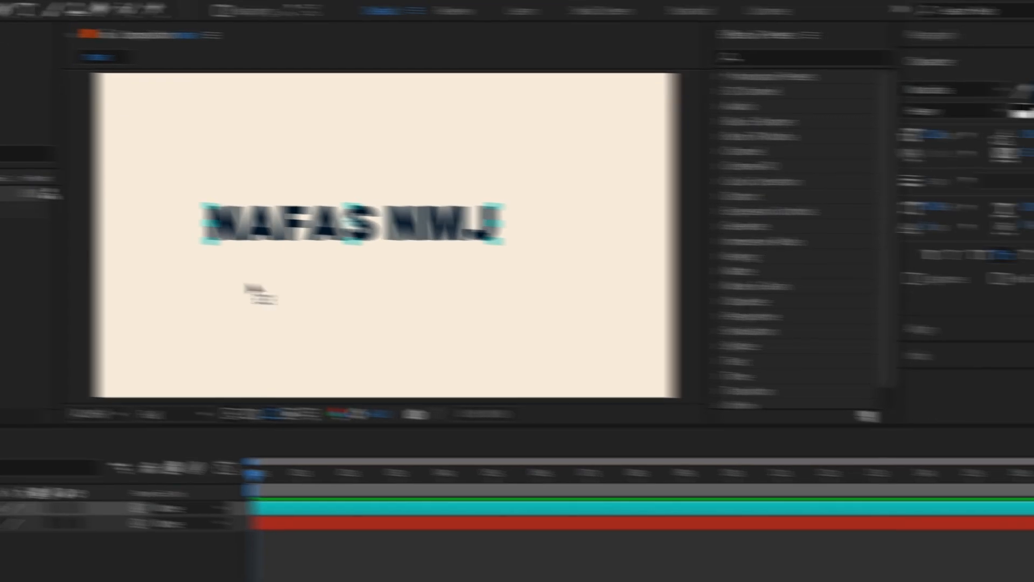
{"action": "left_click", "coordinate": [908, 324]}
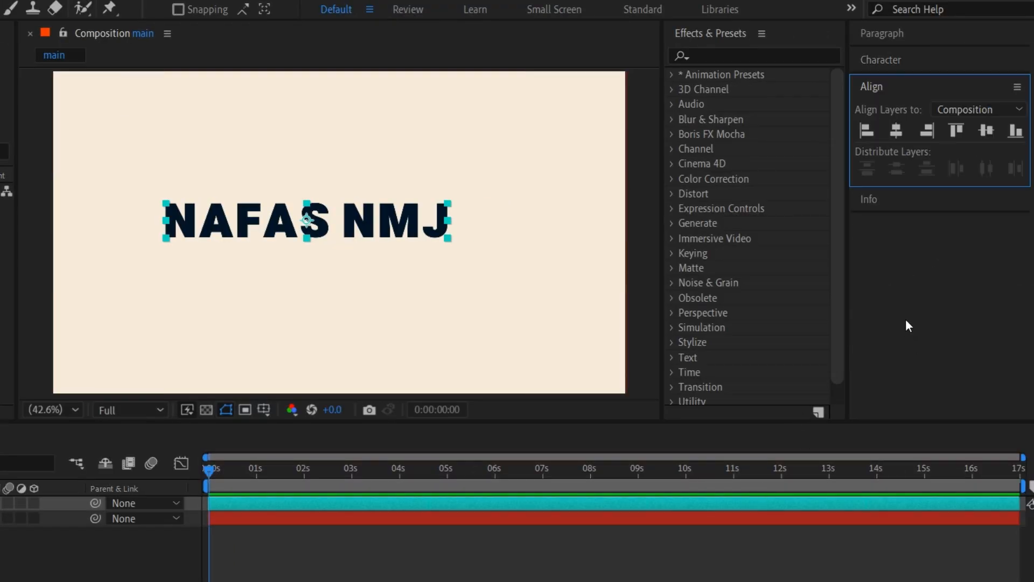
{"action": "left_click", "coordinate": [896, 132]}
{"action": "left_click", "coordinate": [983, 133]}
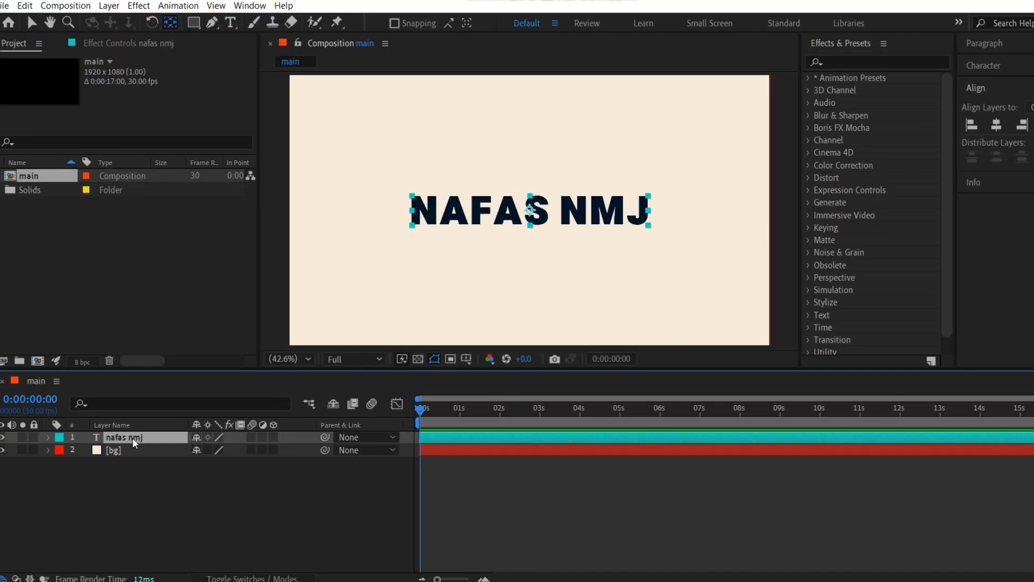
Create shapes from the nafas nmj text layer
{"action": "right_click", "coordinate": [132, 438]}
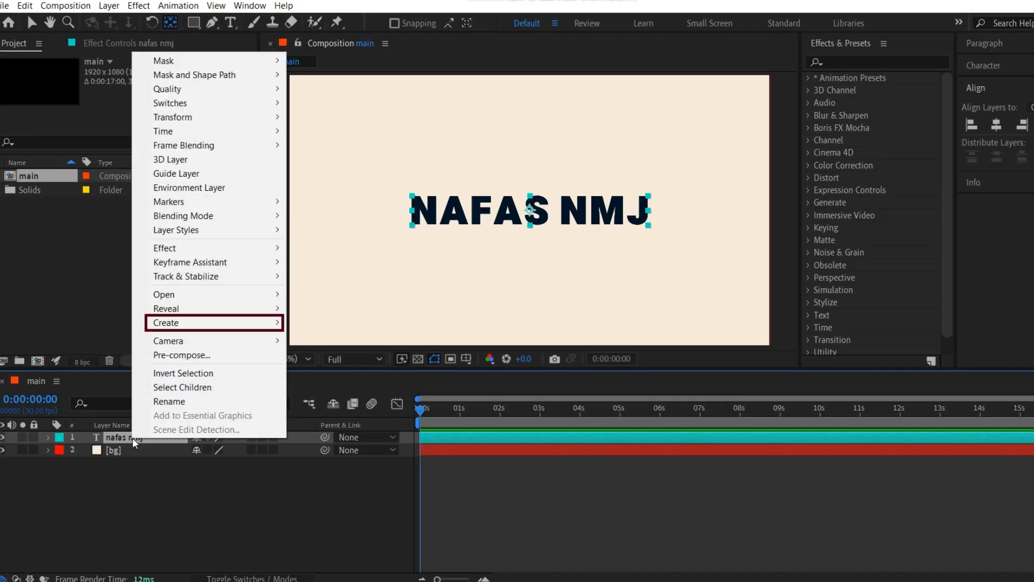
{"action": "mouse_move", "coordinate": [215, 322]}
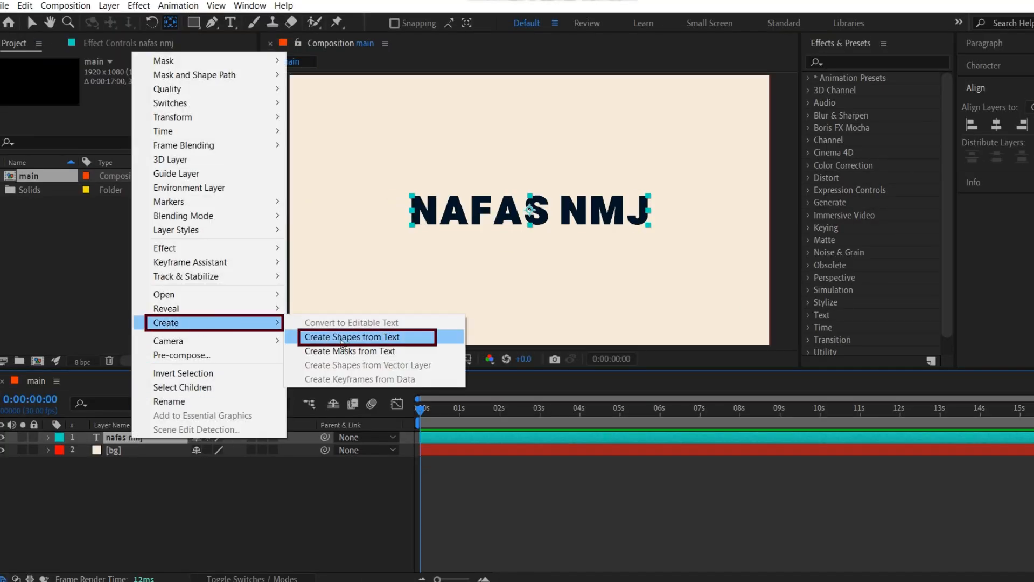
{"action": "left_click", "coordinate": [415, 341]}
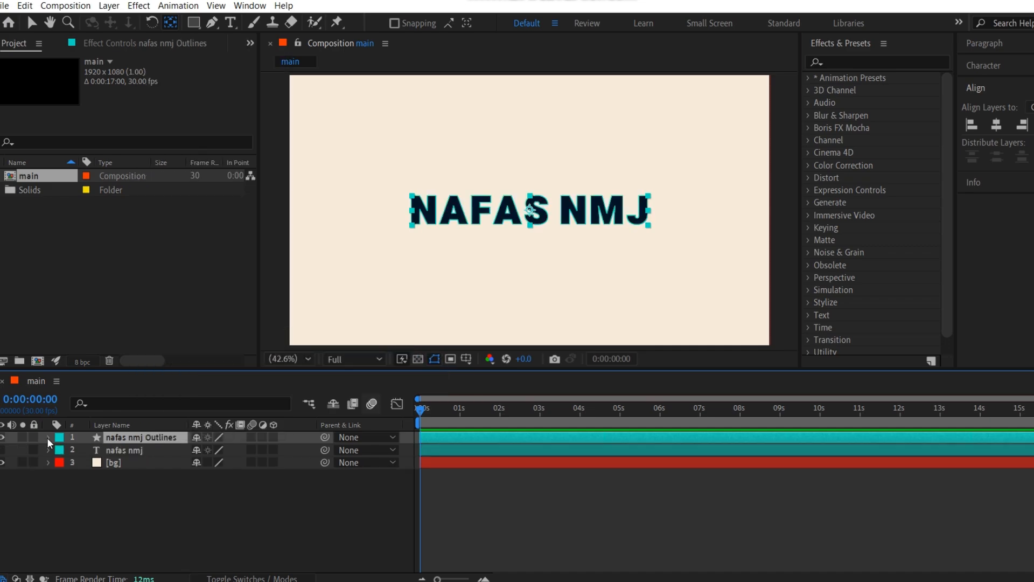
Add a Trim Paths operation to the contents of the text outlines shape layer
{"action": "left_click", "coordinate": [47, 437]}
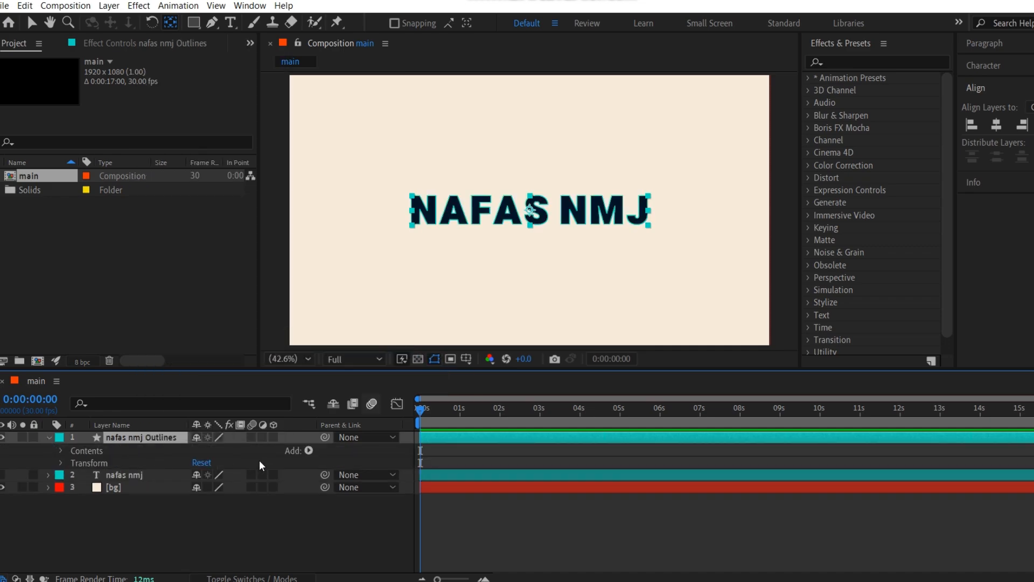
{"action": "left_click", "coordinate": [309, 450]}
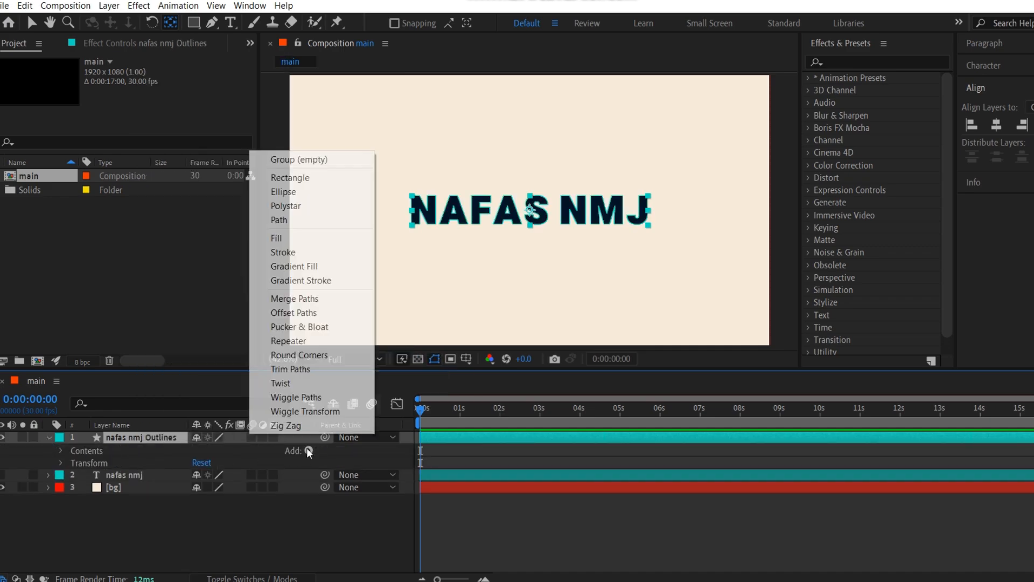
{"action": "left_click", "coordinate": [299, 371]}
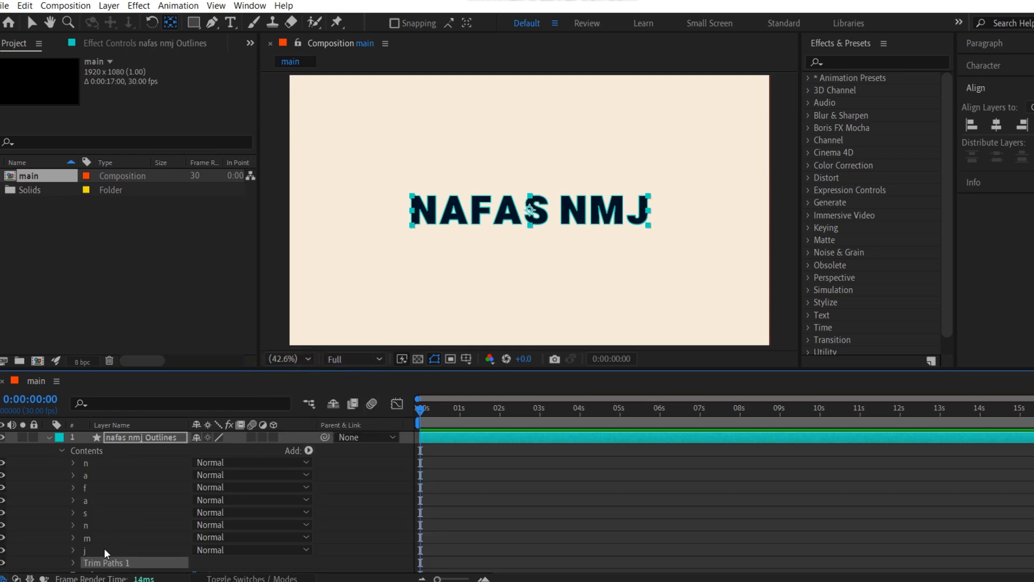
Keyframe the Trim Paths End value from 0% at 0 seconds to 100% at 5 seconds
{"action": "scroll", "coordinate": [104, 548], "scroll_direction": "down", "scroll_amount": 2}
{"action": "left_click", "coordinate": [74, 528]}
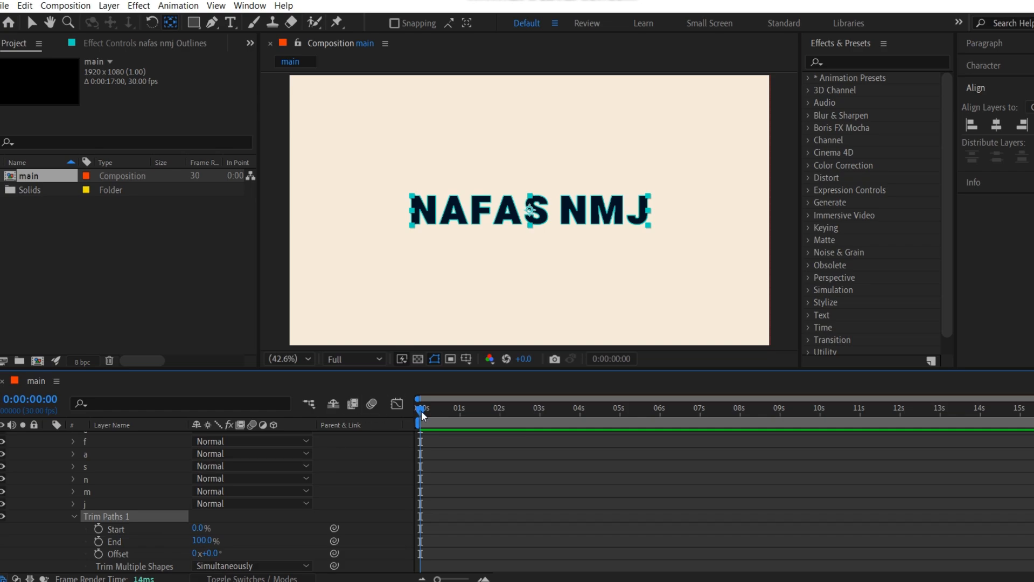
{"action": "left_click", "coordinate": [98, 540]}
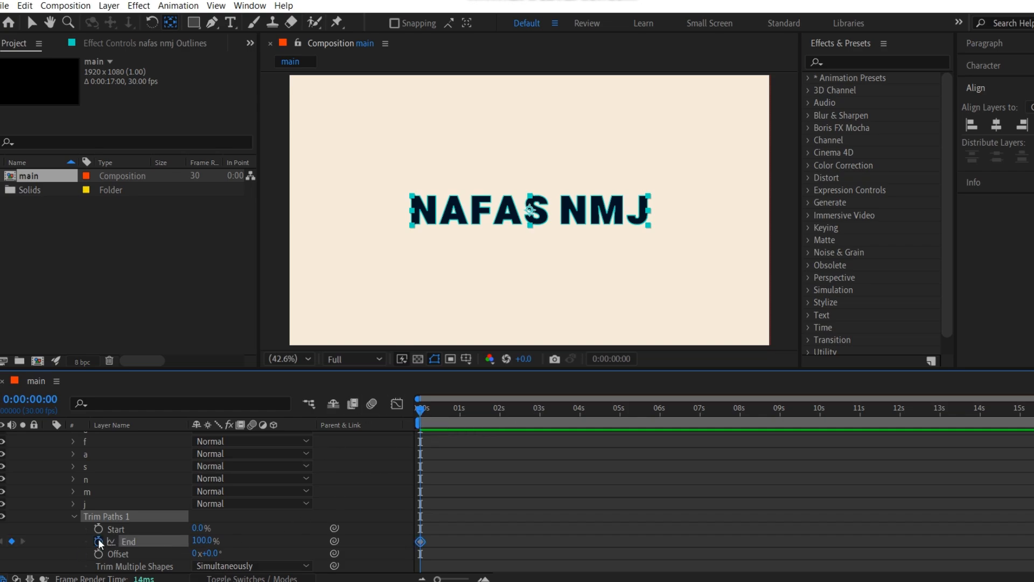
{"action": "left_click_drag", "start_coordinate": [205, 541], "coordinate": [115, 540]}
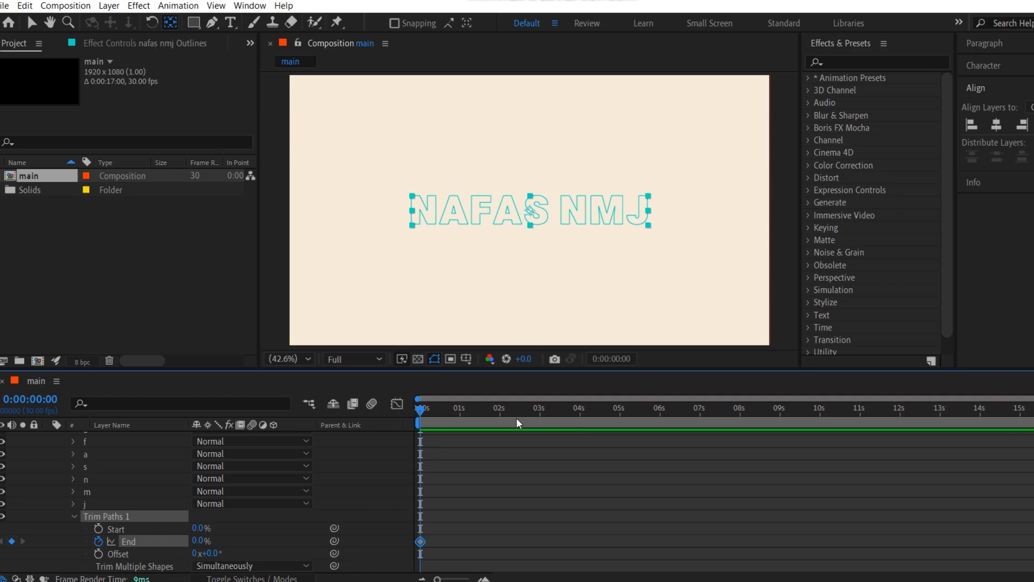
{"action": "left_click_drag", "start_coordinate": [428, 409], "coordinate": [620, 416]}
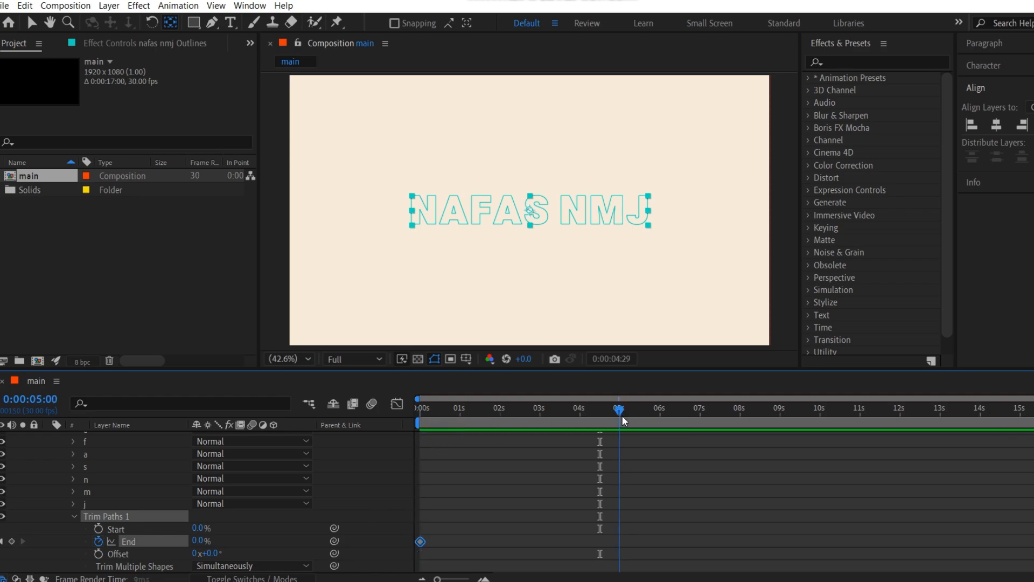
{"action": "left_click_drag", "start_coordinate": [201, 540], "coordinate": [322, 534]}
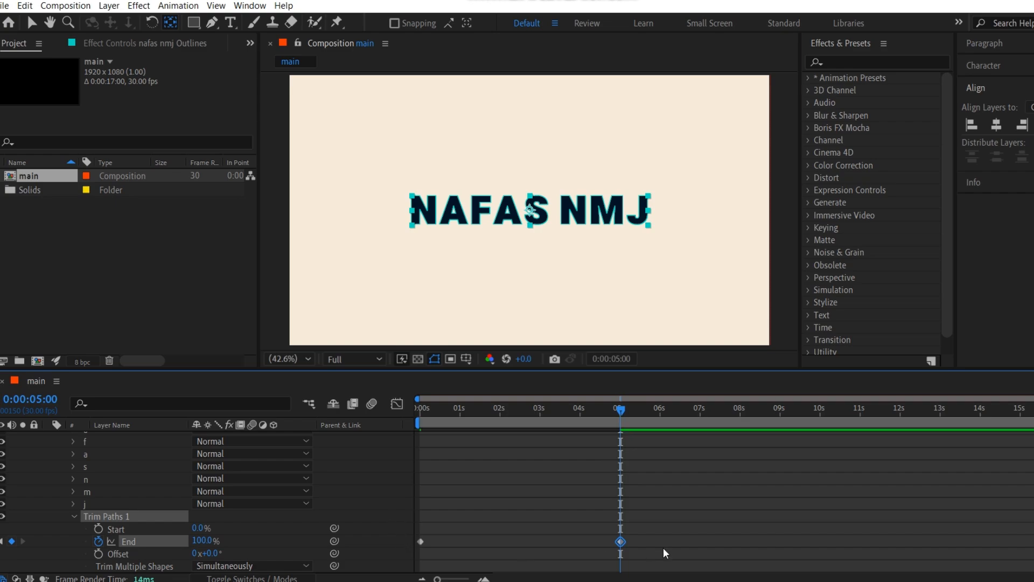
Apply Easy Ease to both Trim Paths End keyframes
{"action": "left_click_drag", "start_coordinate": [650, 532], "coordinate": [420, 555]}
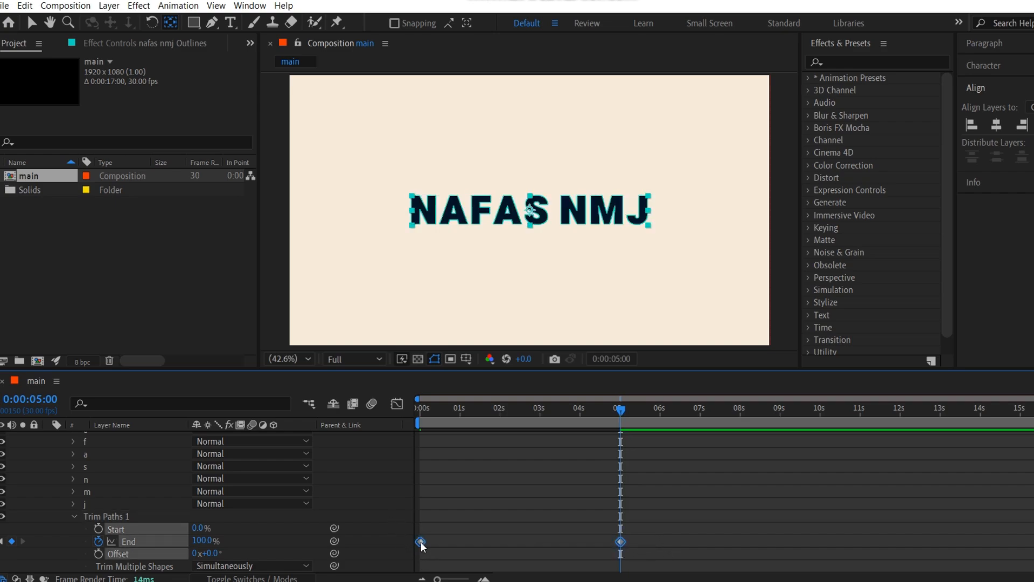
{"action": "right_click", "coordinate": [421, 541]}
{"action": "mouse_move", "coordinate": [441, 536]}
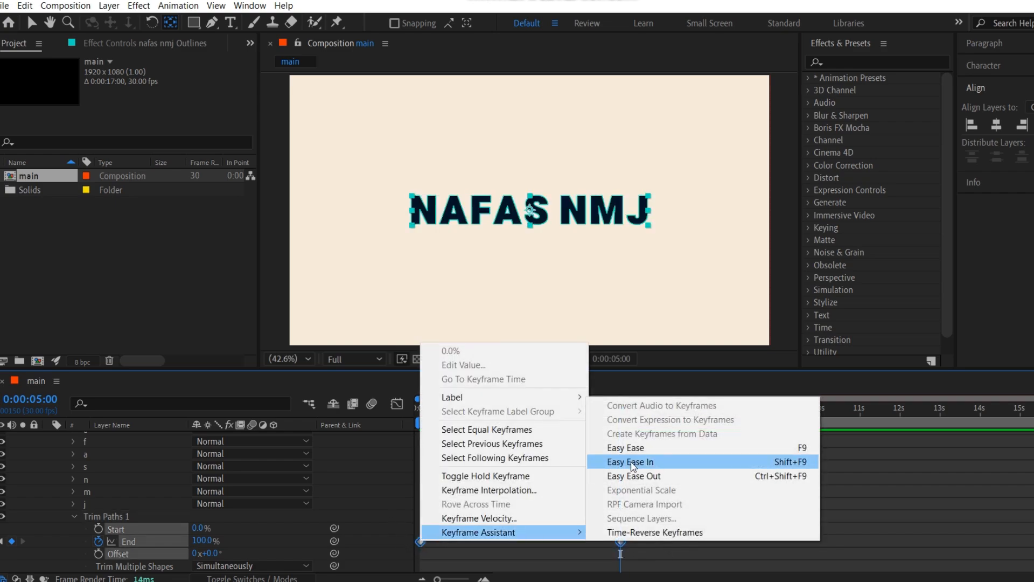
{"action": "left_click", "coordinate": [628, 448]}
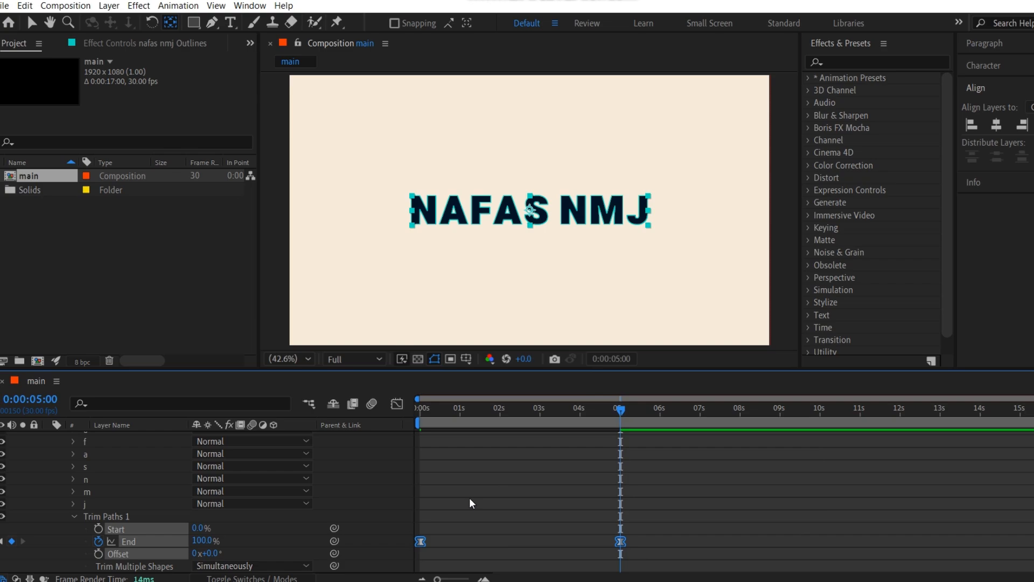
Reshape the End keyframes' speed graph to peak at about 1 second with a long slowdown, and collapse the outlines layer
{"action": "left_click", "coordinate": [402, 405]}
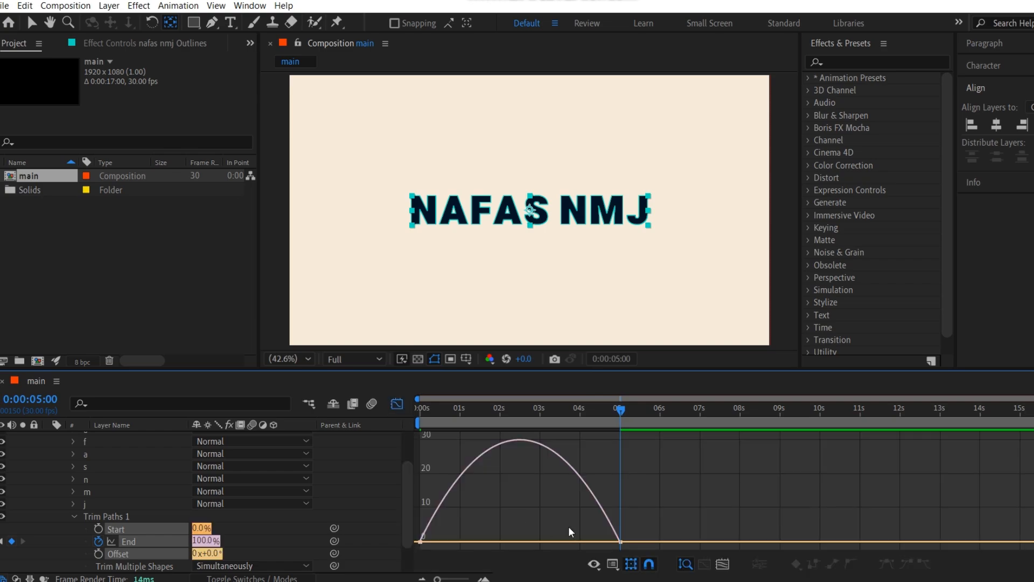
{"action": "left_click_drag", "start_coordinate": [564, 550], "coordinate": [509, 545]}
{"action": "right_click", "coordinate": [573, 514]}
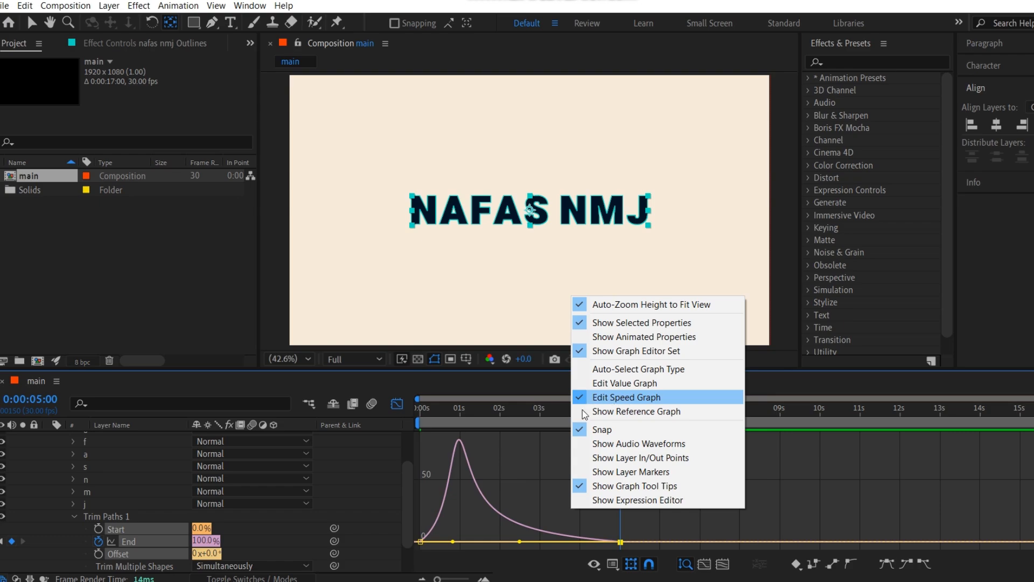
{"action": "left_click", "coordinate": [540, 525]}
{"action": "left_click", "coordinate": [397, 405]}
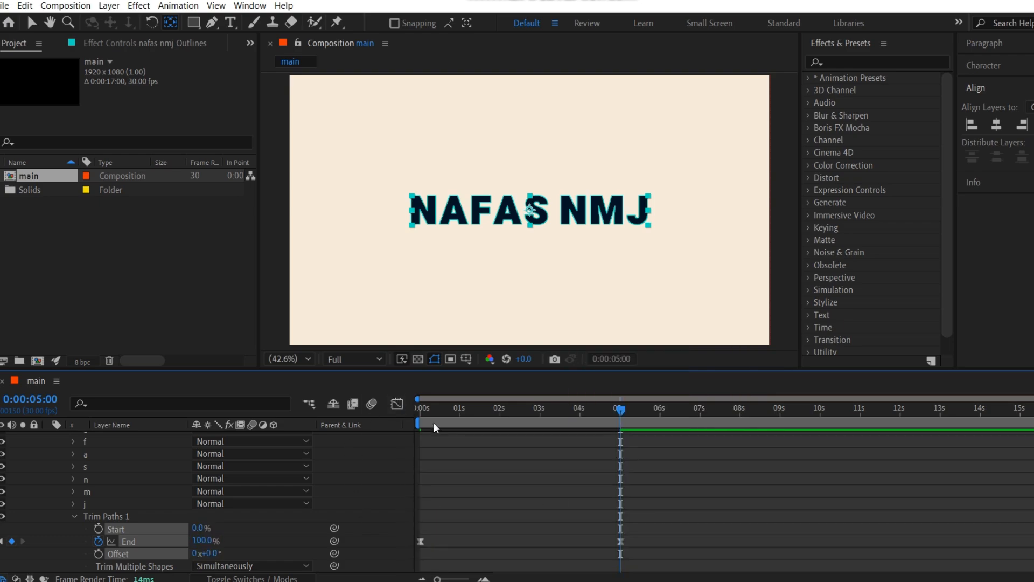
{"action": "scroll", "coordinate": [86, 435], "scroll_direction": "up", "scroll_amount": 5}
{"action": "left_click", "coordinate": [48, 438]}
{"action": "left_click", "coordinate": [309, 496]}
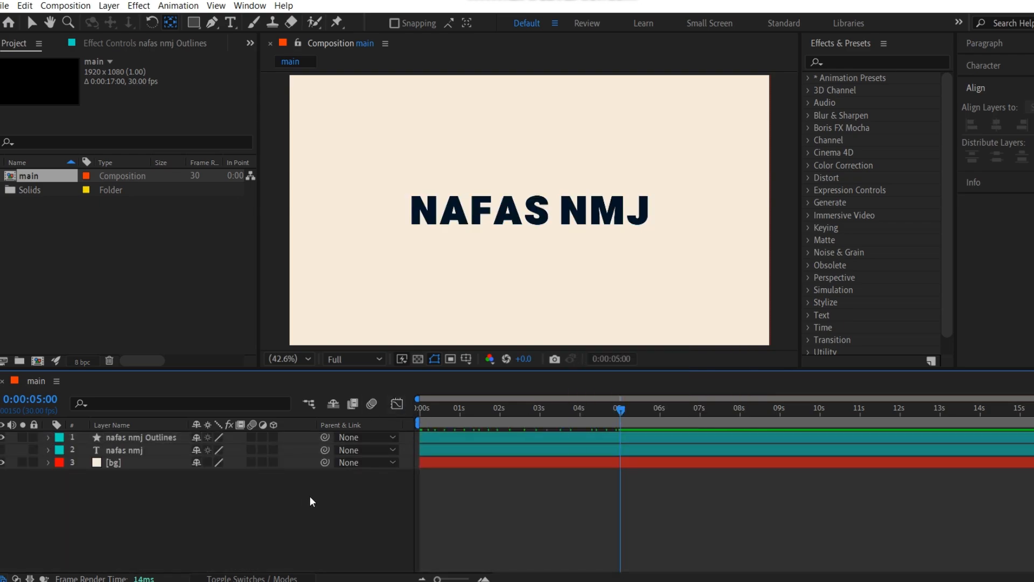
Draw a straight horizontal line across the upper part of the text, past both ends, using the Pen tool with a 2 px 001524 stroke
{"action": "left_click", "coordinate": [212, 23]}
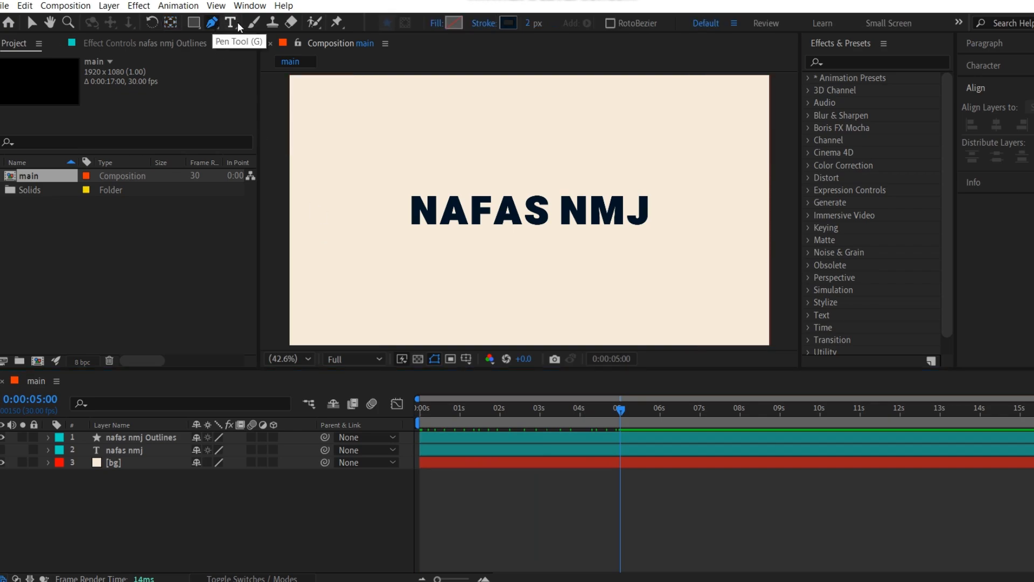
{"action": "left_click", "coordinate": [512, 25]}
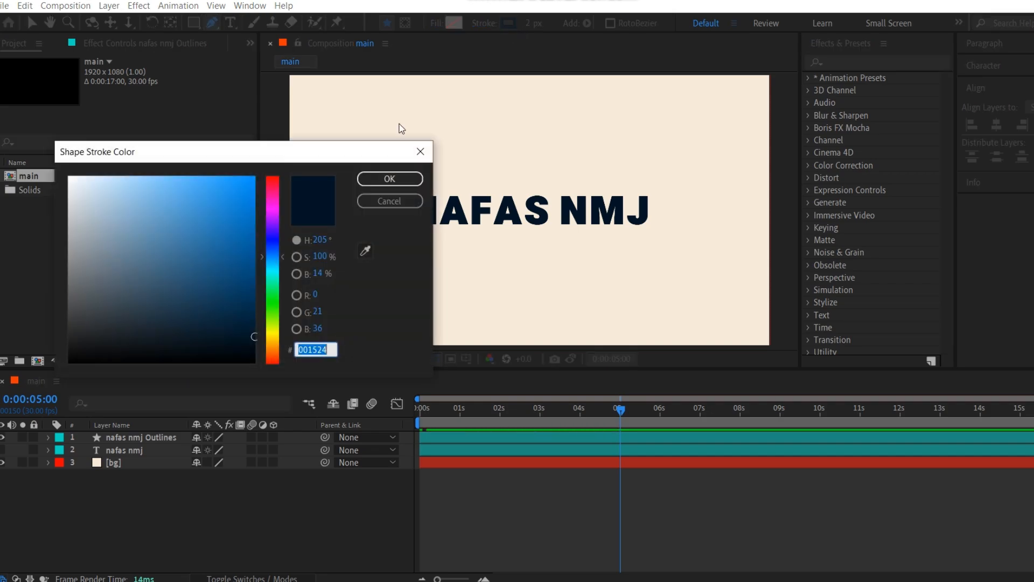
{"action": "left_click", "coordinate": [393, 180]}
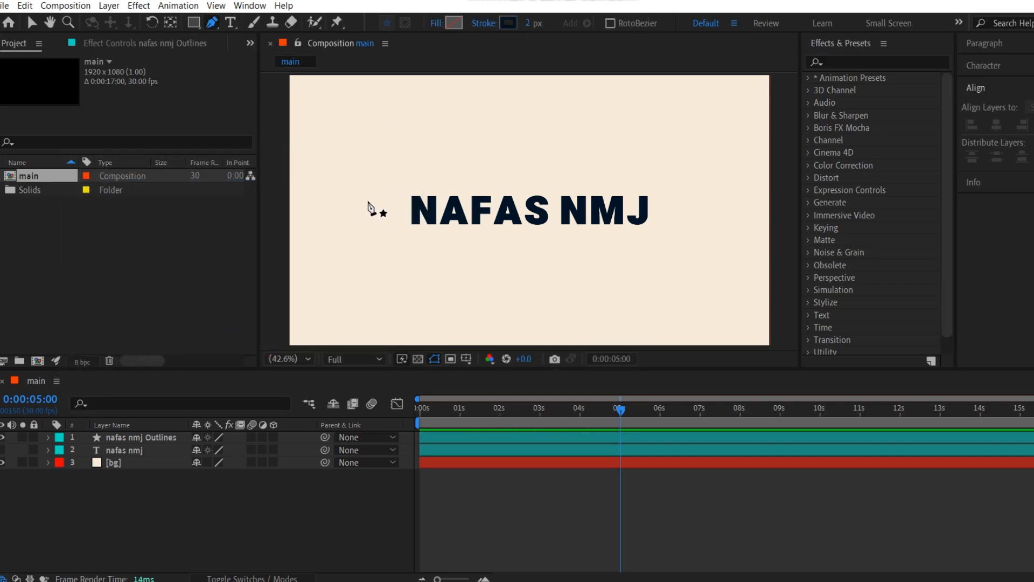
{"action": "left_click", "coordinate": [367, 200]}
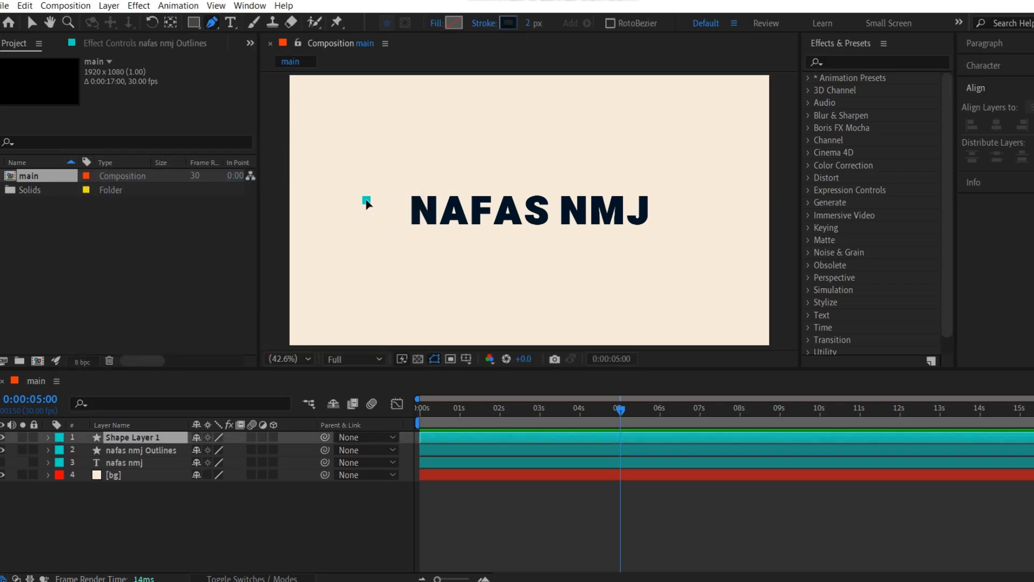
{"action": "left_click", "coordinate": [696, 201]}
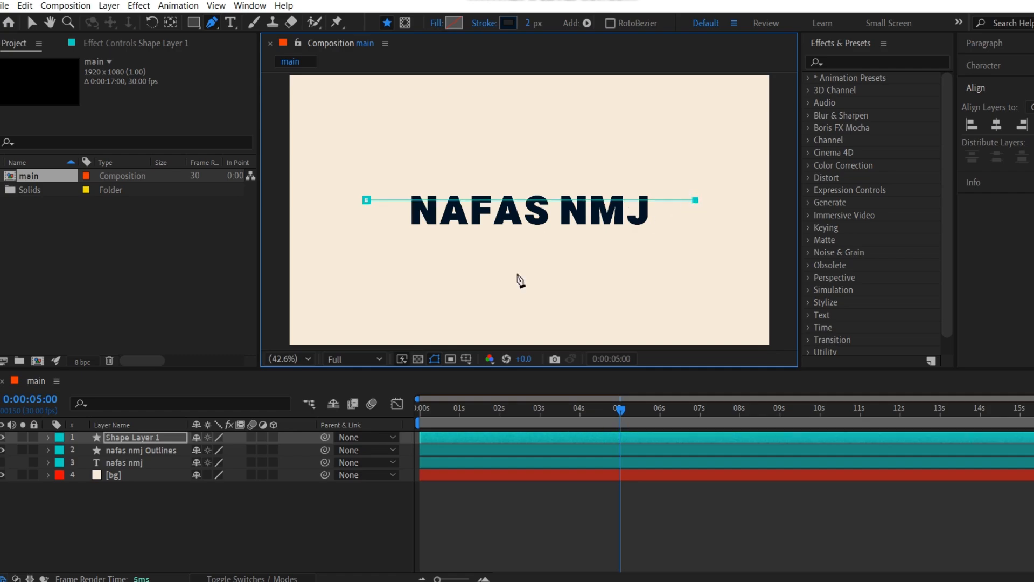
Center the line shape layer's anchor point on the line
{"action": "left_click", "coordinate": [143, 438]}
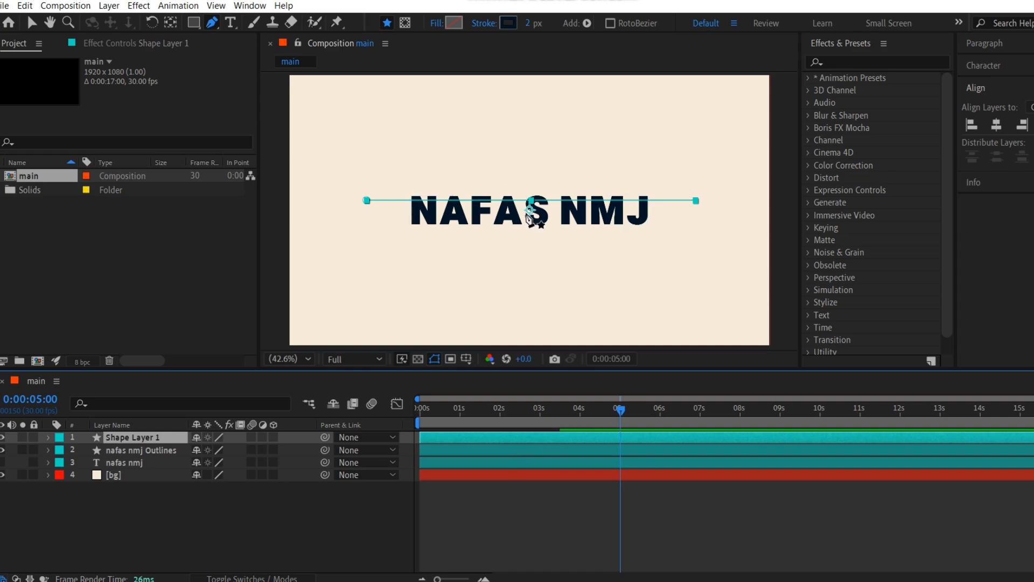
{"action": "left_click", "coordinate": [171, 23]}
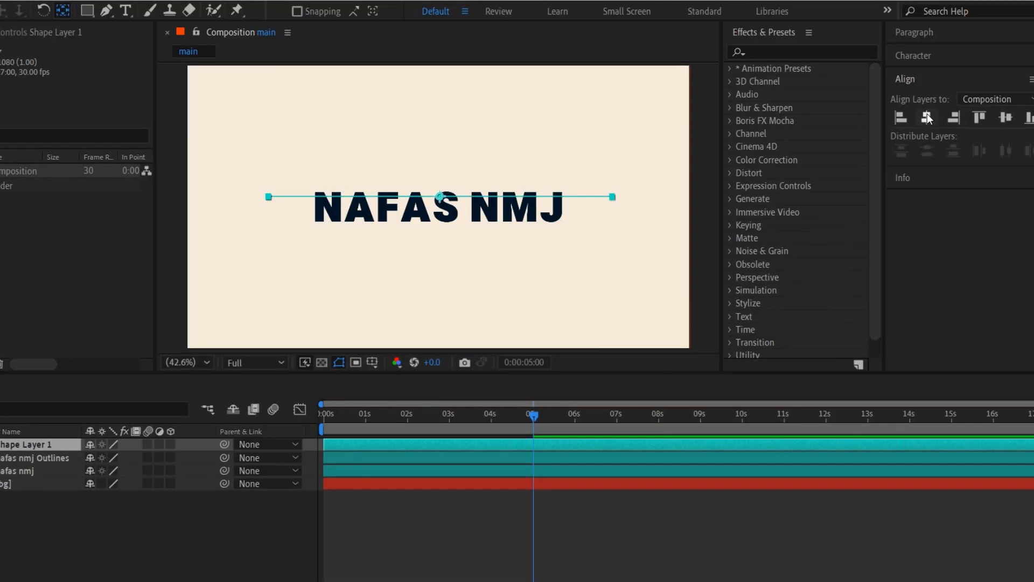
Center the line layer horizontally and vertically in the composition and add Trim Paths to it
{"action": "left_click", "coordinate": [928, 117]}
{"action": "left_click", "coordinate": [1003, 116]}
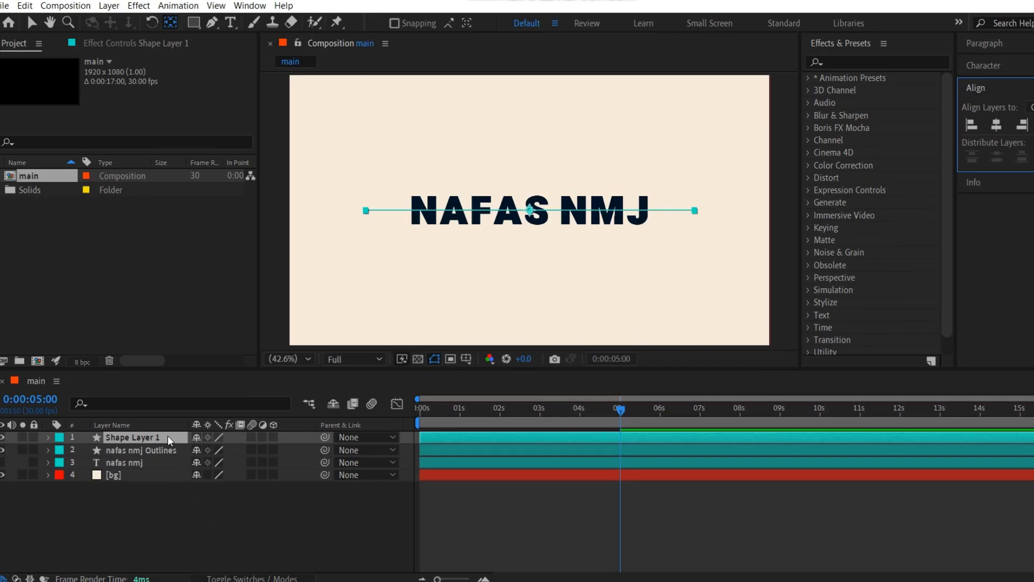
{"action": "left_click", "coordinate": [47, 437]}
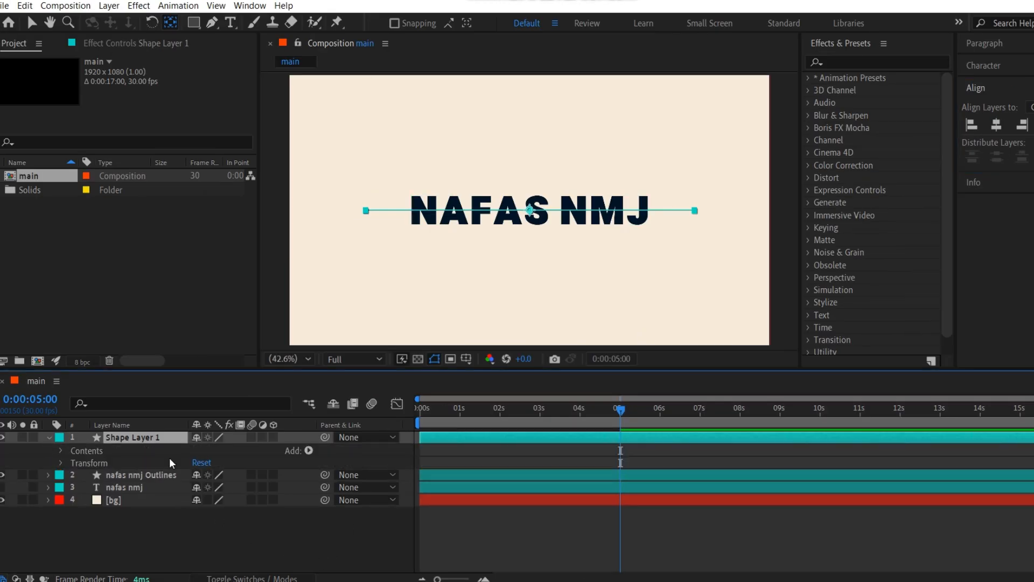
{"action": "left_click", "coordinate": [308, 450]}
{"action": "left_click", "coordinate": [305, 369]}
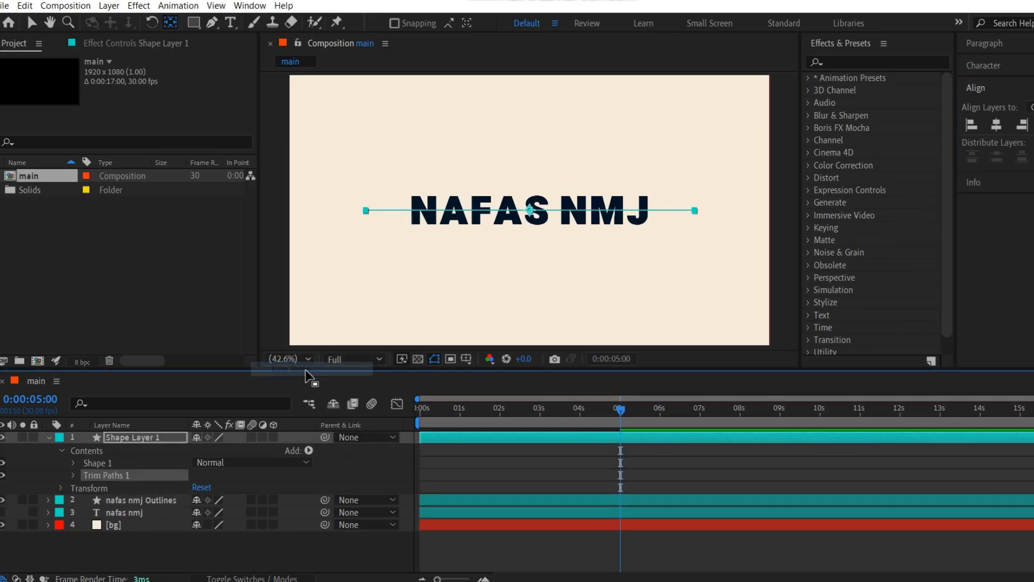
{"action": "left_click", "coordinate": [73, 476]}
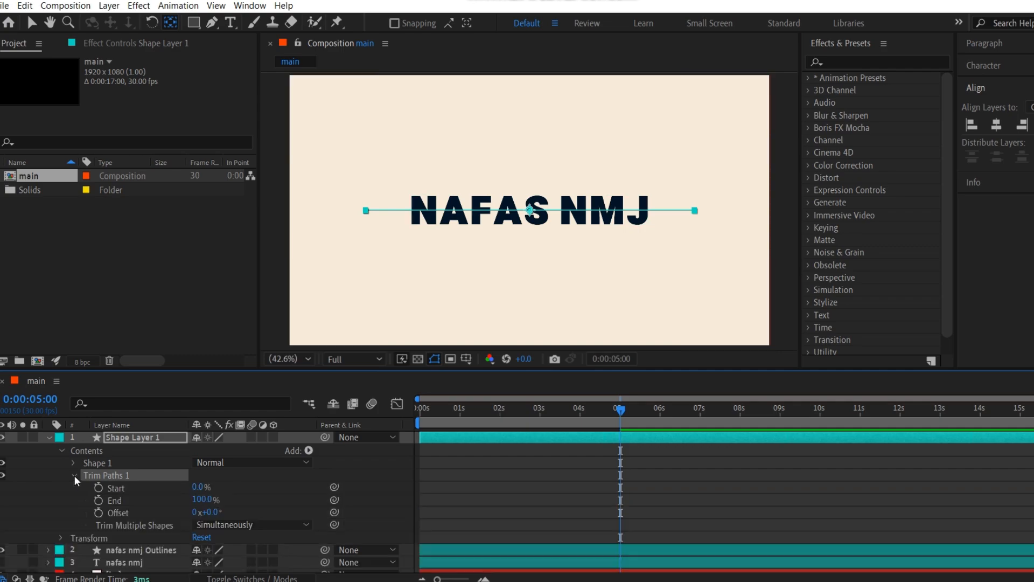
At 0 seconds, keyframe the line's Trim Paths Start and End, both at 0%
{"action": "left_click_drag", "start_coordinate": [621, 414], "coordinate": [396, 435]}
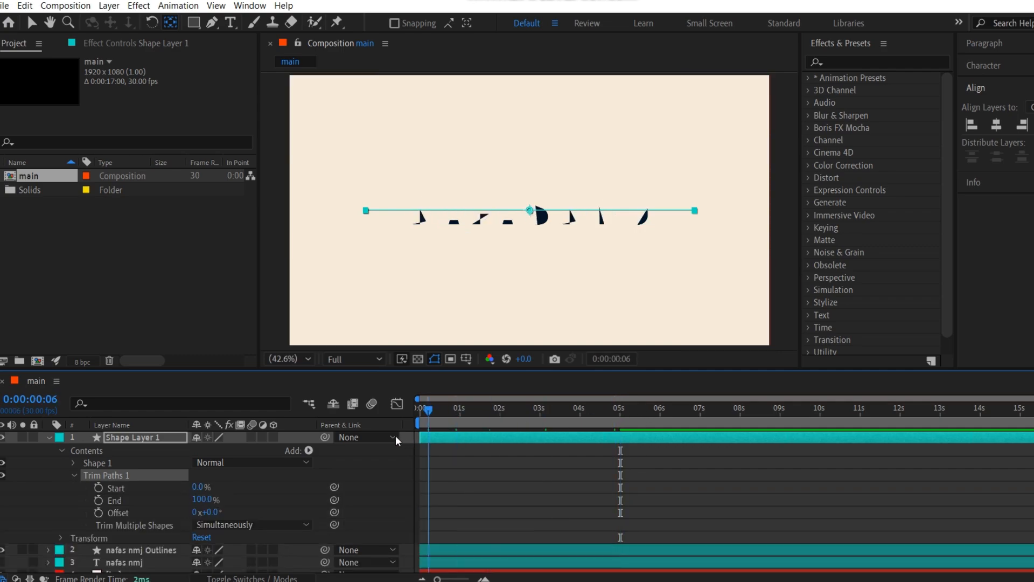
{"action": "left_click", "coordinate": [99, 500]}
{"action": "left_click", "coordinate": [98, 488]}
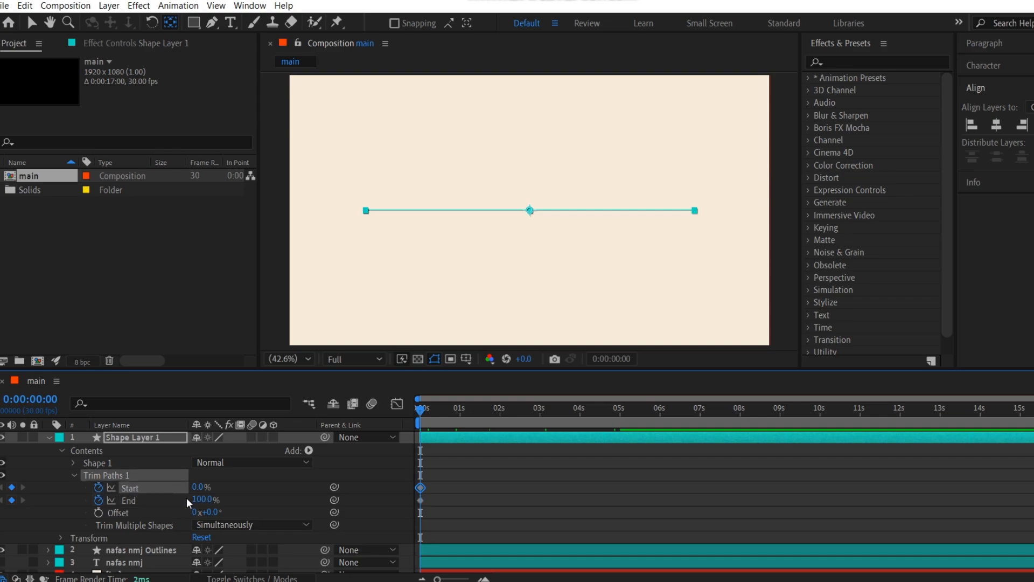
{"action": "left_click", "coordinate": [205, 501]}
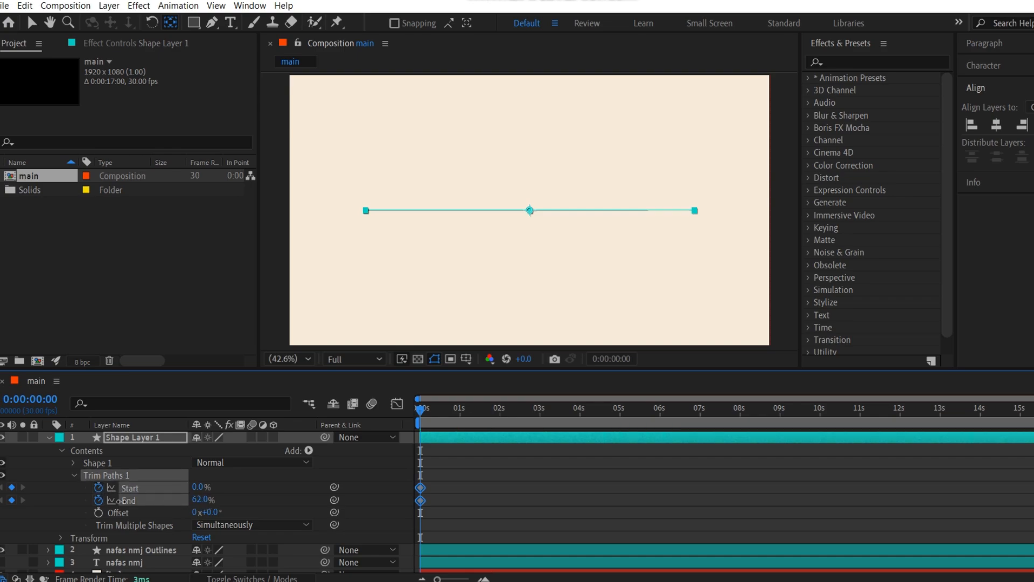
{"action": "type", "text": "0"}
{"action": "key", "text": "Return"}
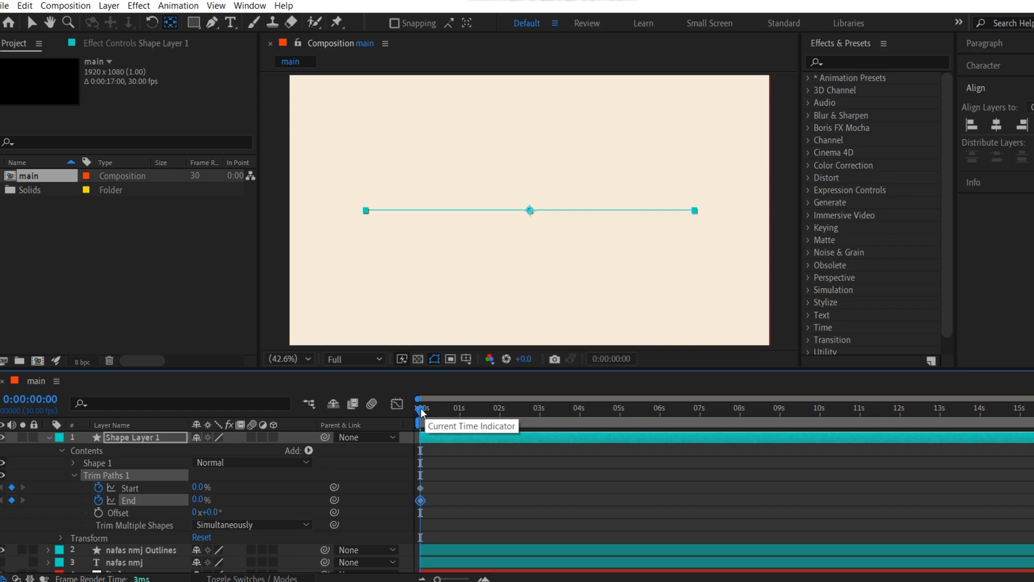
Keyframe Trim Paths Start and End at 100% at 3 seconds, and shift both Start keyframes about 0.7 seconds later
{"action": "left_click_drag", "start_coordinate": [422, 413], "coordinate": [541, 422]}
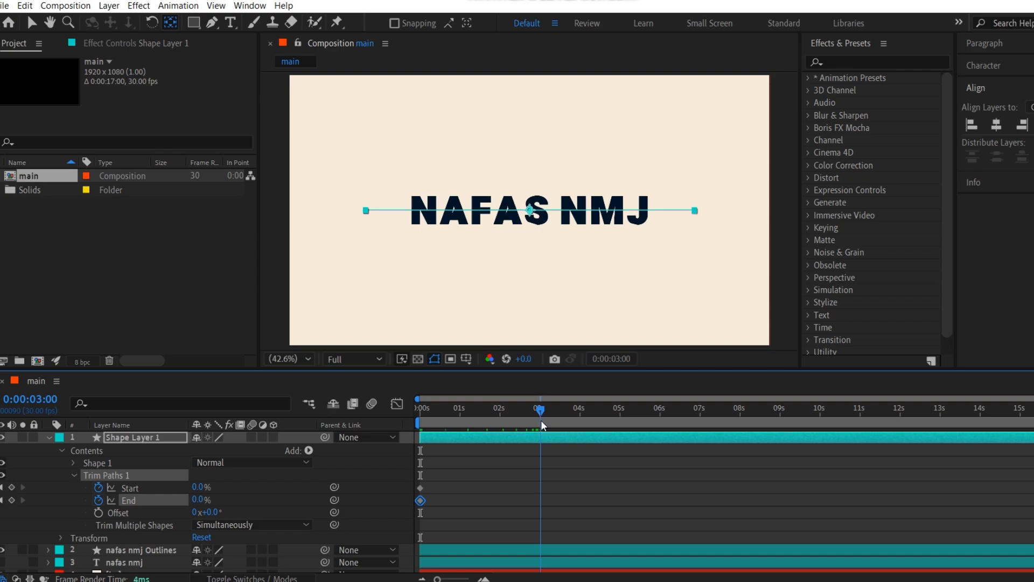
{"action": "left_click_drag", "start_coordinate": [198, 500], "coordinate": [401, 523]}
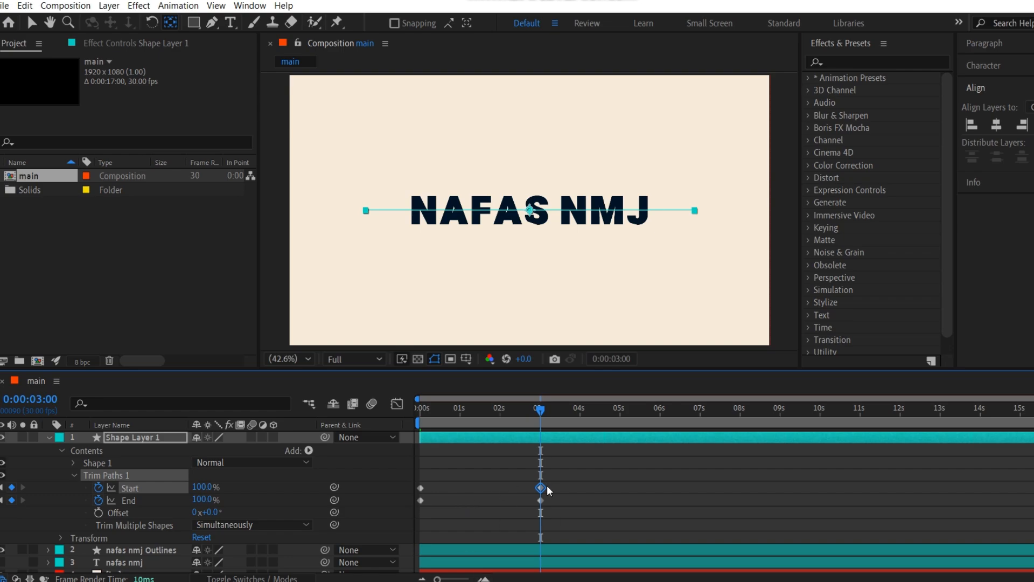
{"action": "left_click_drag", "start_coordinate": [548, 480], "coordinate": [449, 486]}
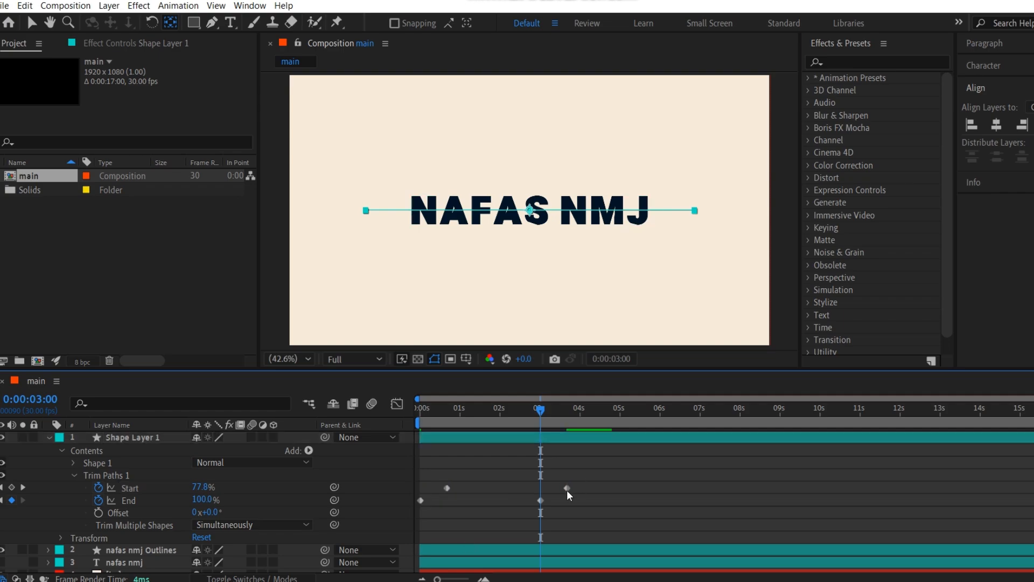
Apply Easy Ease to all four Start and End keyframes of the line's Trim Paths
{"action": "left_click_drag", "start_coordinate": [588, 477], "coordinate": [408, 512]}
{"action": "right_click", "coordinate": [421, 501]}
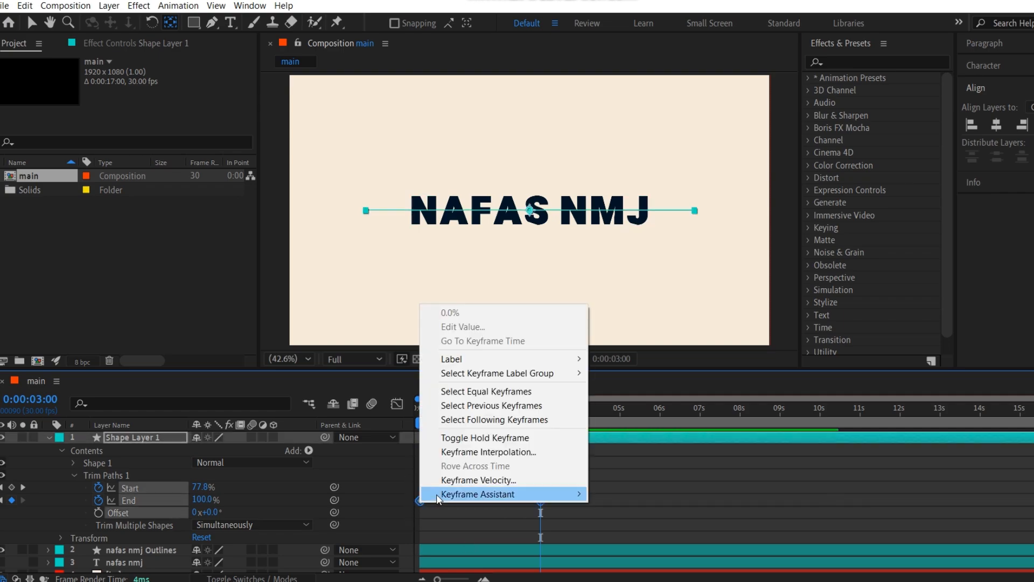
{"action": "mouse_move", "coordinate": [485, 494]}
{"action": "left_click", "coordinate": [625, 409]}
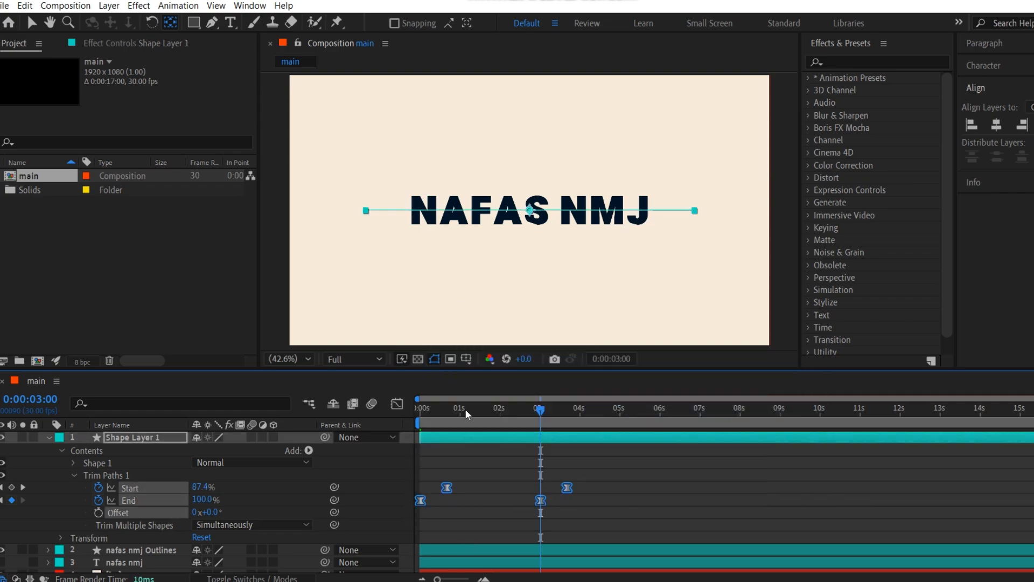
Reshape the Start and End speed graphs so both curves peak early and slow down gradually
{"action": "left_click", "coordinate": [397, 404]}
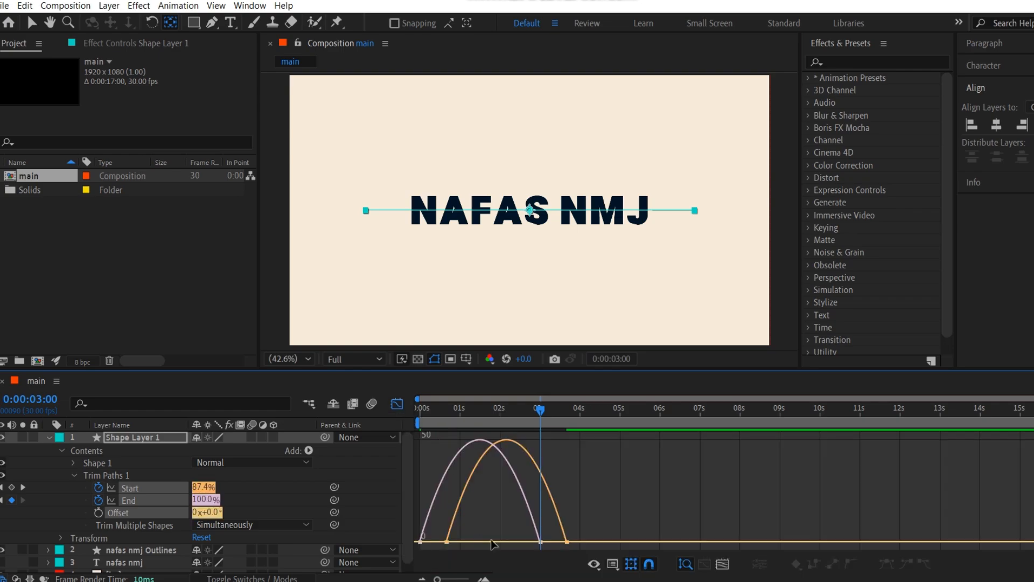
{"action": "left_click_drag", "start_coordinate": [580, 528], "coordinate": [481, 542]}
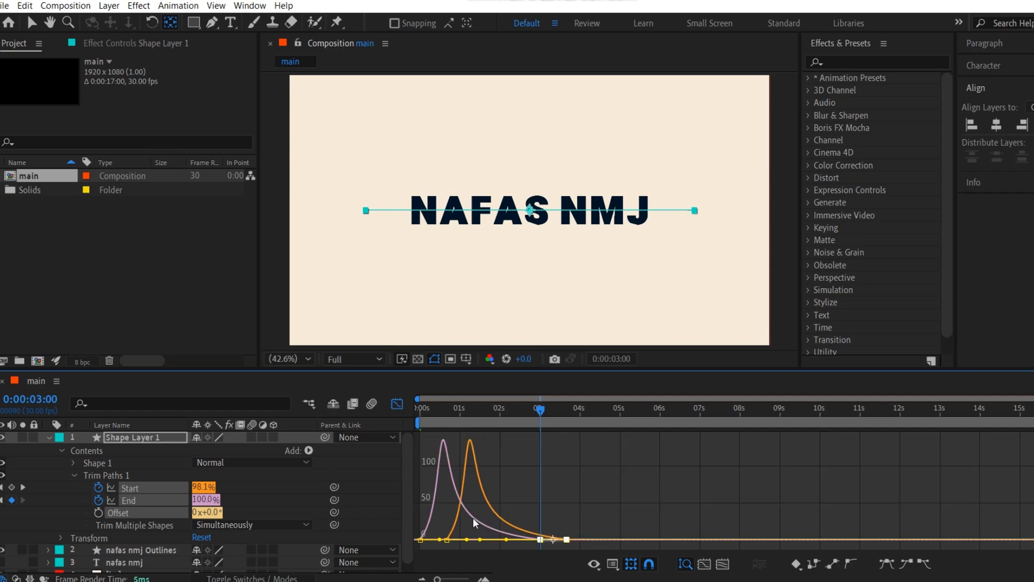
{"action": "left_click", "coordinate": [397, 405]}
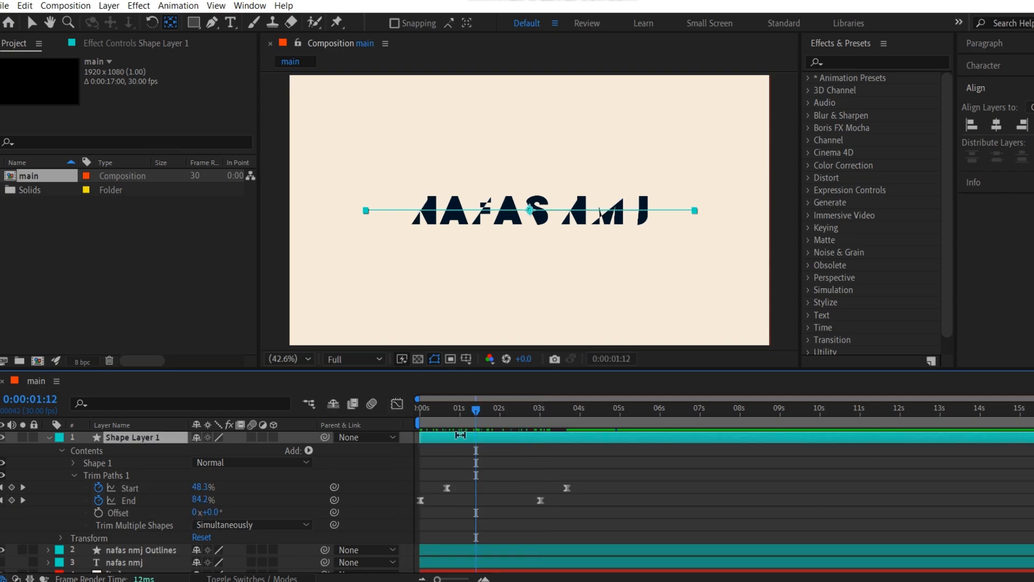
Shift the line layer in time so it starts at about 2.3 seconds
{"action": "key", "text": "v"}
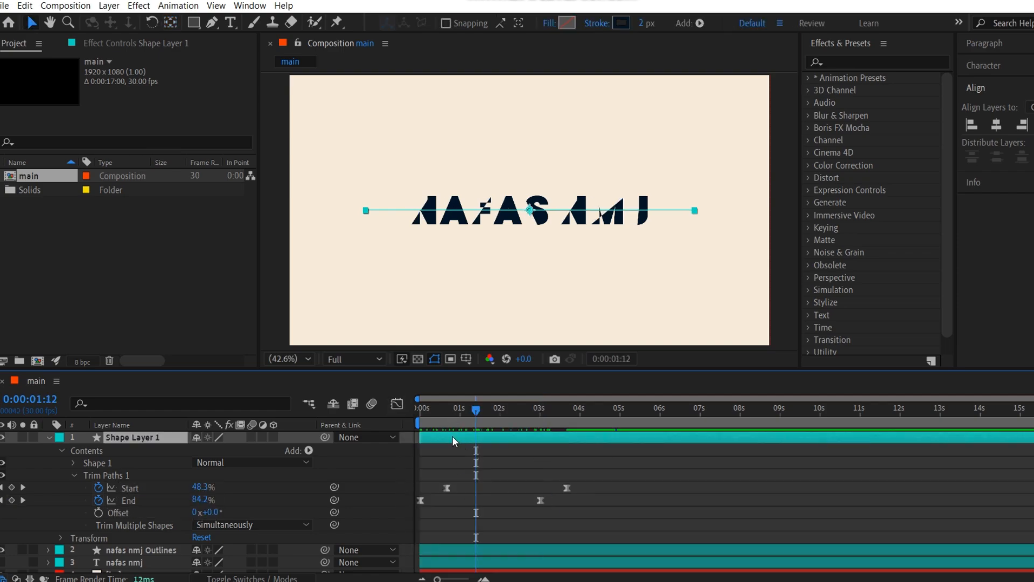
{"action": "left_click_drag", "start_coordinate": [453, 435], "coordinate": [555, 441]}
{"action": "left_click", "coordinate": [583, 409]}
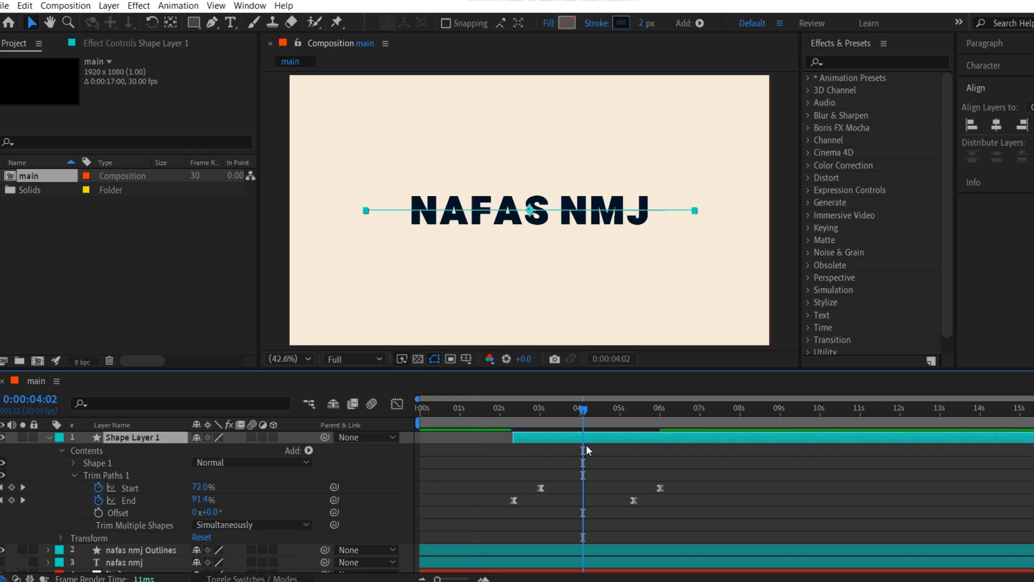
Move the line straight up onto the top edge of the letters
{"action": "scroll", "coordinate": [559, 215], "scroll_direction": "up", "scroll_amount": 3}
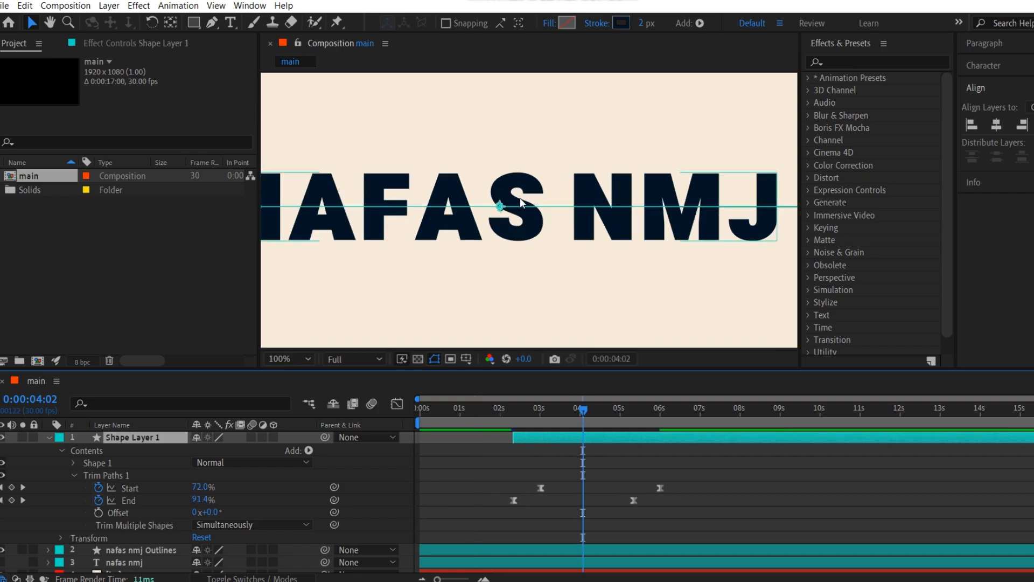
{"action": "scroll", "coordinate": [518, 191], "scroll_direction": "up", "scroll_amount": 1}
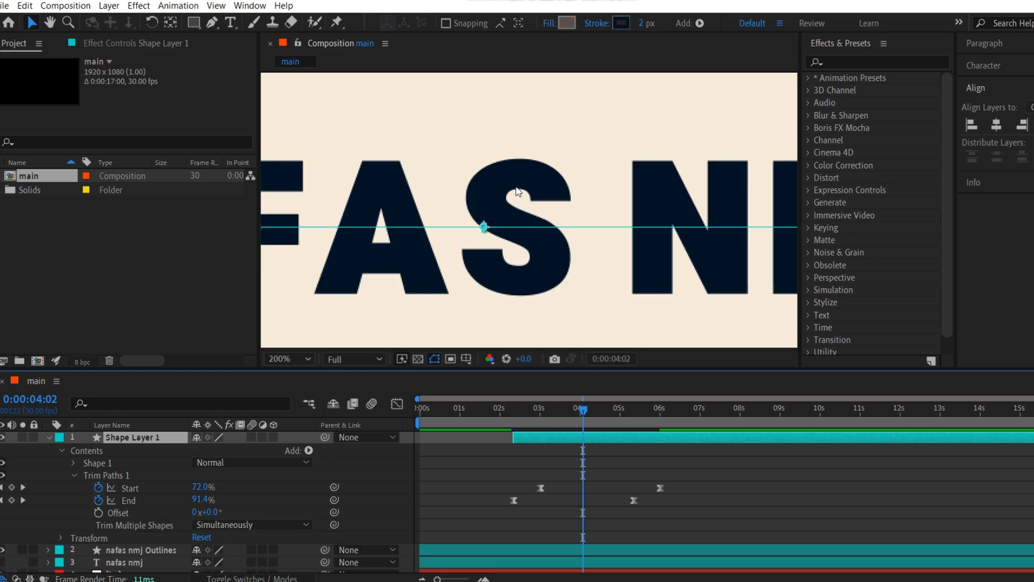
{"action": "left_click_drag", "start_coordinate": [536, 226], "coordinate": [533, 164]}
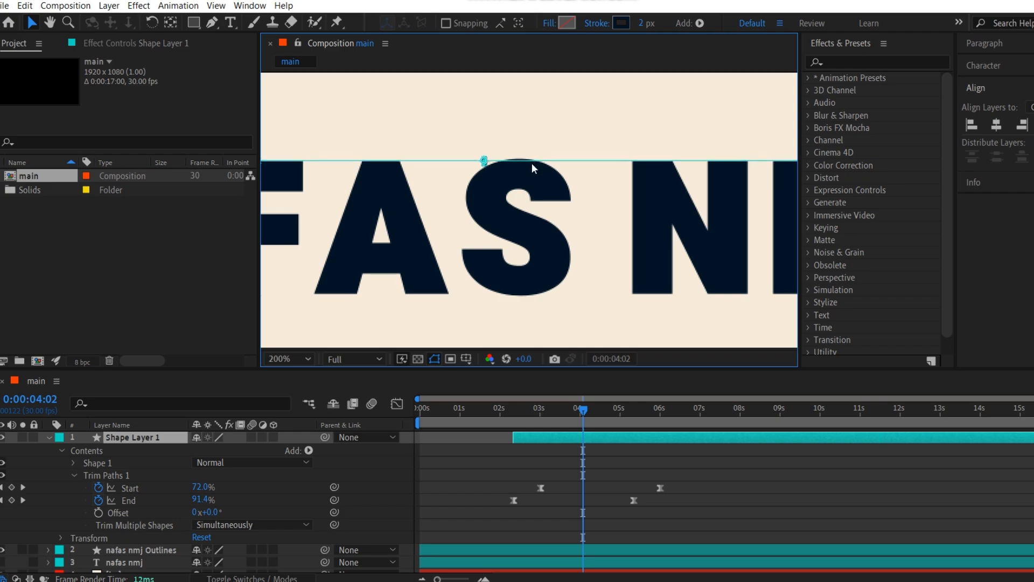
{"action": "key", "text": "space"}
{"action": "left_click_drag", "start_coordinate": [619, 242], "coordinate": [294, 247]}
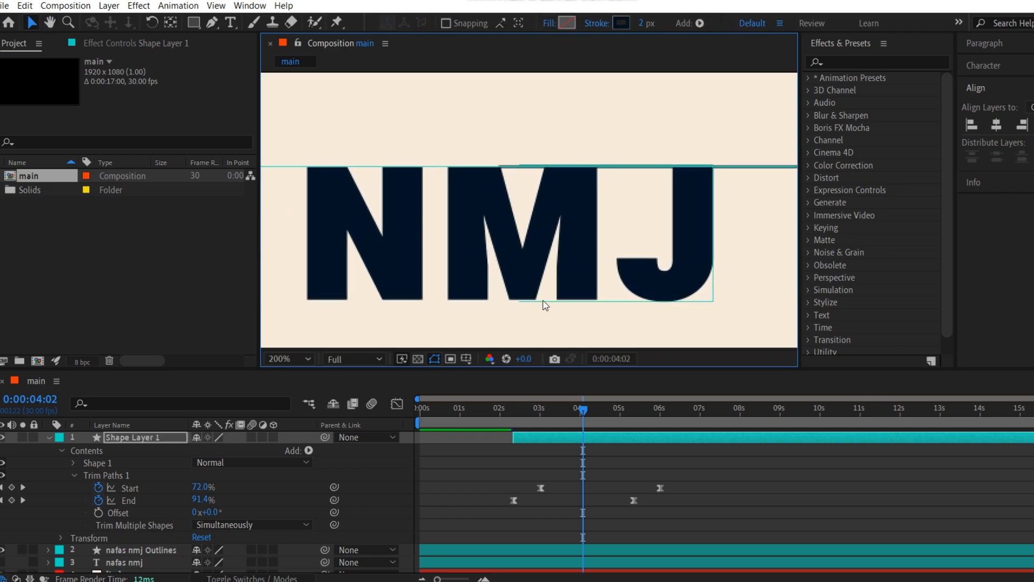
{"action": "left_click", "coordinate": [586, 441]}
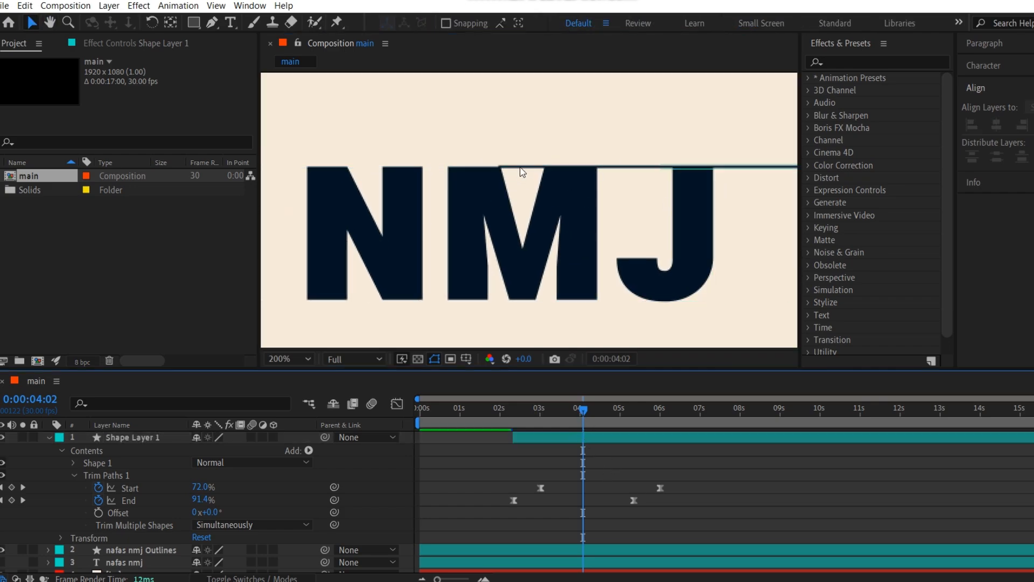
Duplicate the line layer and set the copy's rotation to 180°
{"action": "left_click", "coordinate": [561, 439]}
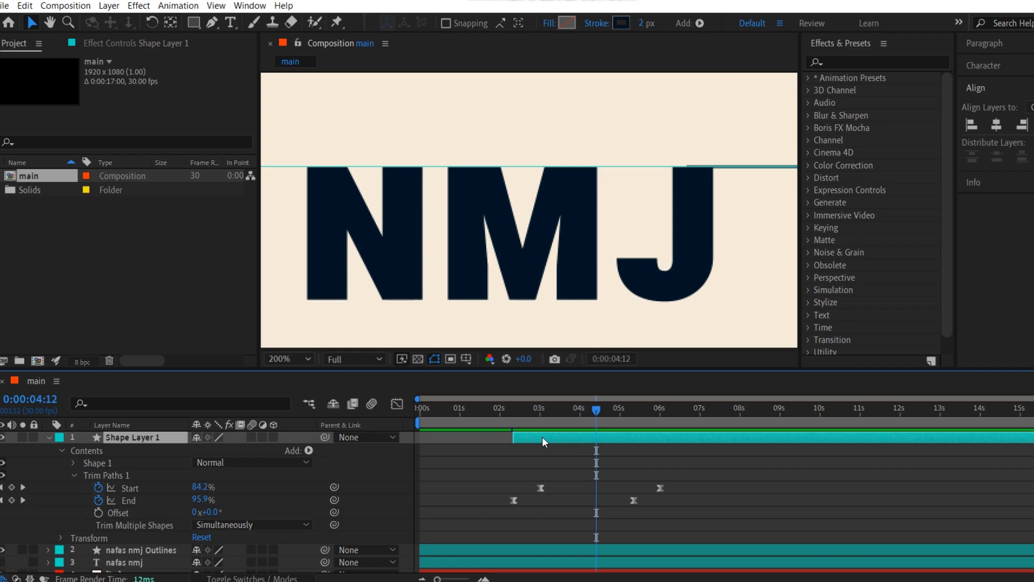
{"action": "key", "text": "ctrl+d"}
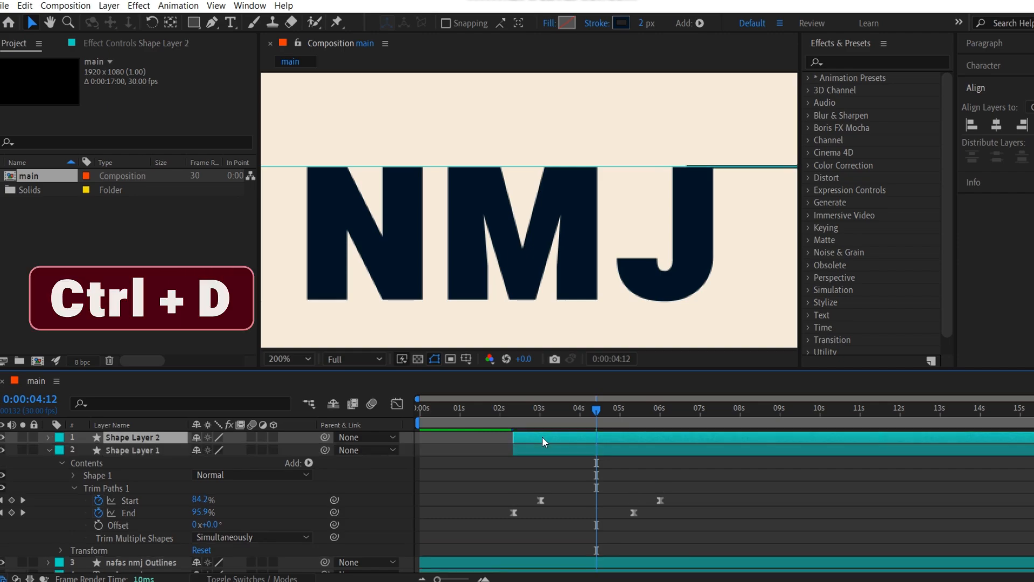
{"action": "key", "text": "r"}
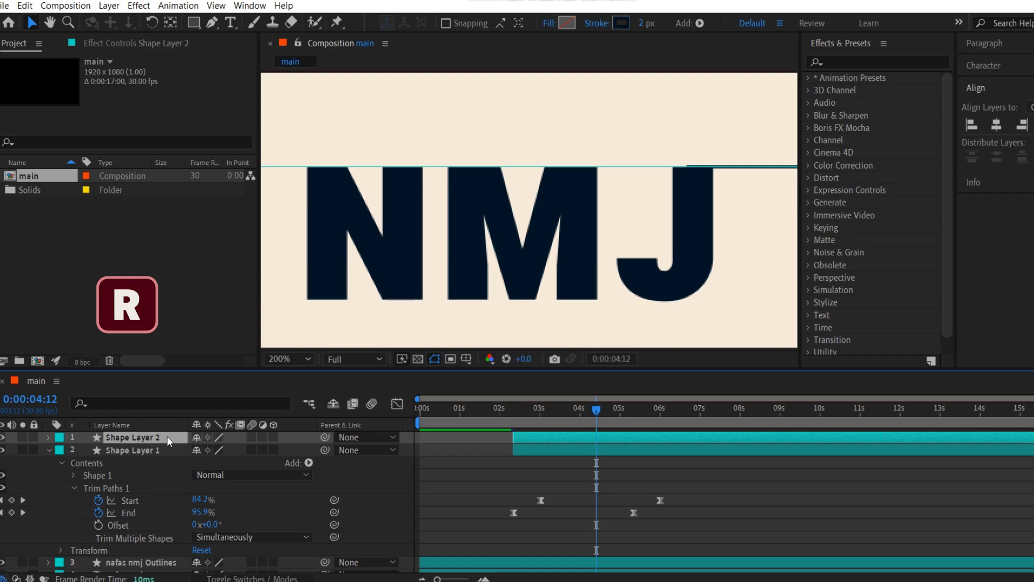
{"action": "key", "text": "r"}
{"action": "left_click", "coordinate": [209, 449]}
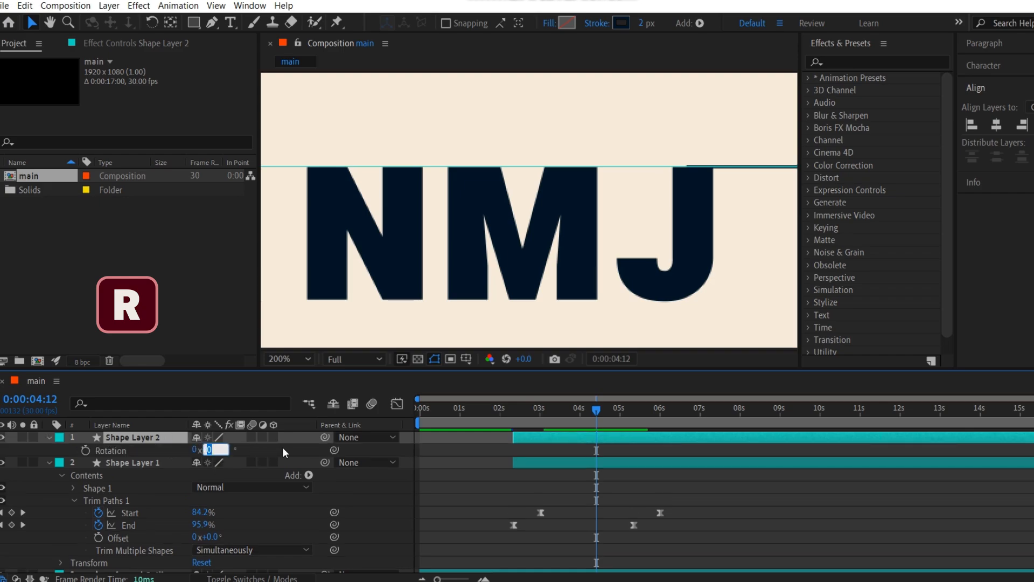
{"action": "type", "text": "180"}
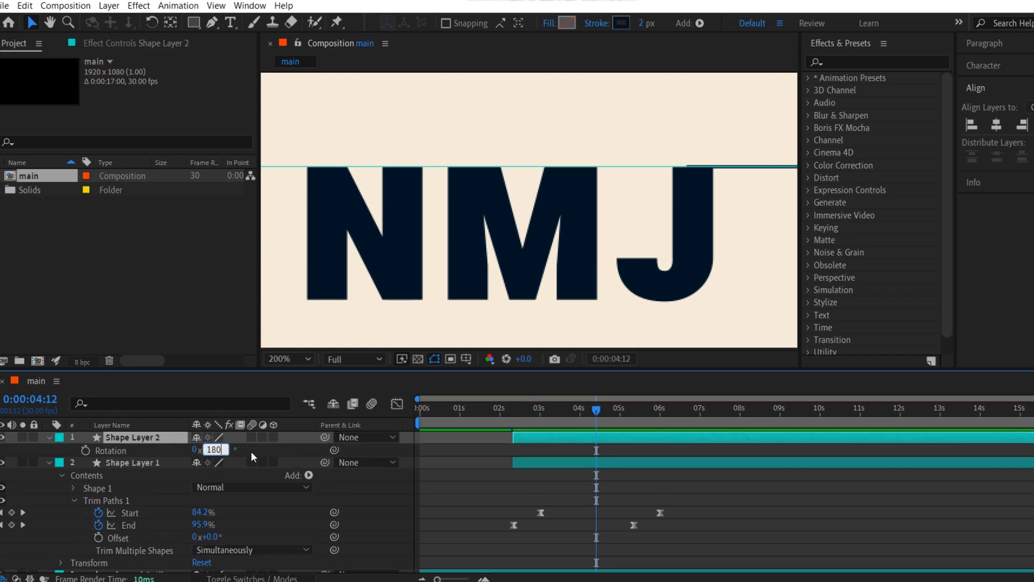
{"action": "left_click", "coordinate": [253, 455]}
Move the rotated line copy down onto the bottom edge of the letters and check its alignment at 4 seconds
{"action": "scroll", "coordinate": [620, 186], "scroll_direction": "down", "scroll_amount": 2}
{"action": "scroll", "coordinate": [402, 199], "scroll_direction": "up", "scroll_amount": 2}
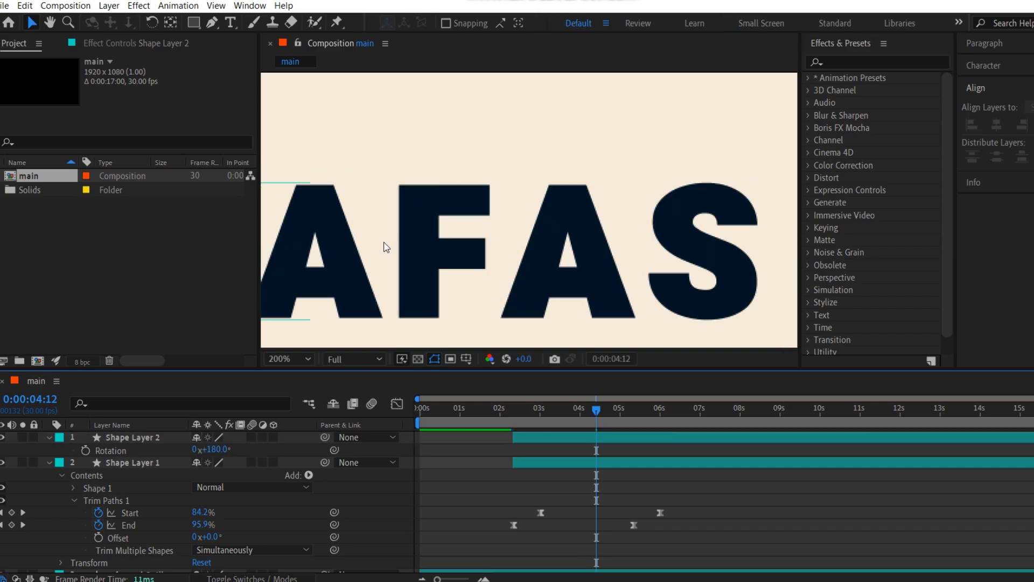
{"action": "left_click", "coordinate": [542, 438]}
{"action": "scroll", "coordinate": [551, 233], "scroll_direction": "down", "scroll_amount": 1}
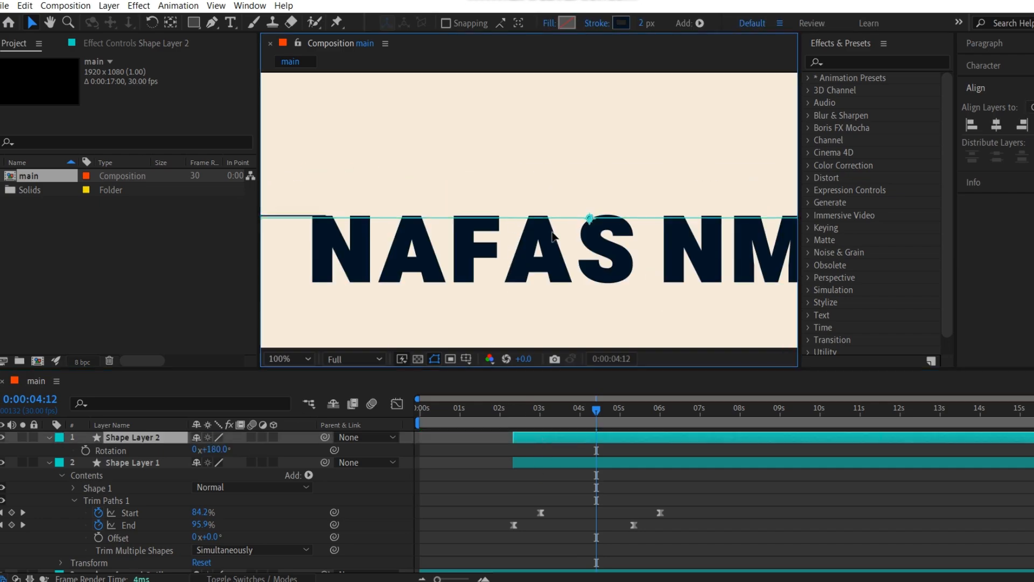
{"action": "left_click_drag", "start_coordinate": [553, 236], "coordinate": [566, 285]}
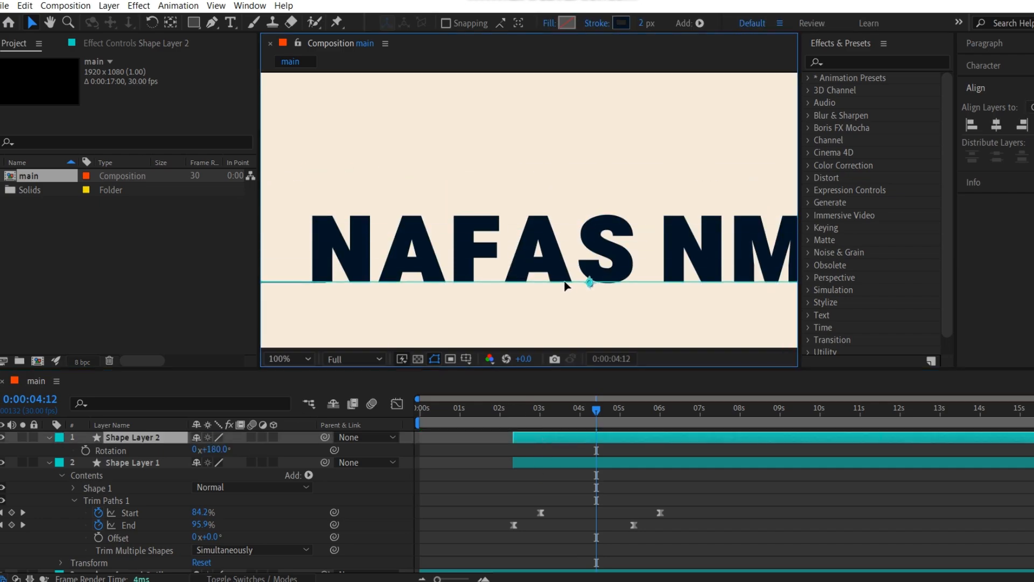
{"action": "left_click_drag", "start_coordinate": [607, 412], "coordinate": [581, 412]}
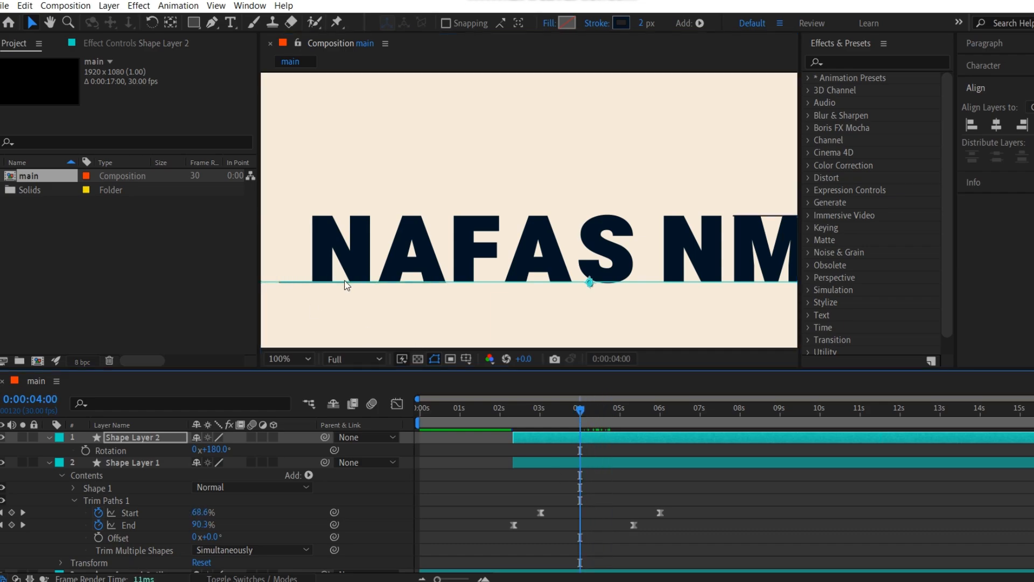
{"action": "scroll", "coordinate": [344, 281], "scroll_direction": "up", "scroll_amount": 1}
{"action": "left_click", "coordinate": [417, 344]}
Duplicate the rotated bottom-edge line layer and set the copy's rotation to 90°
{"action": "left_click", "coordinate": [536, 438]}
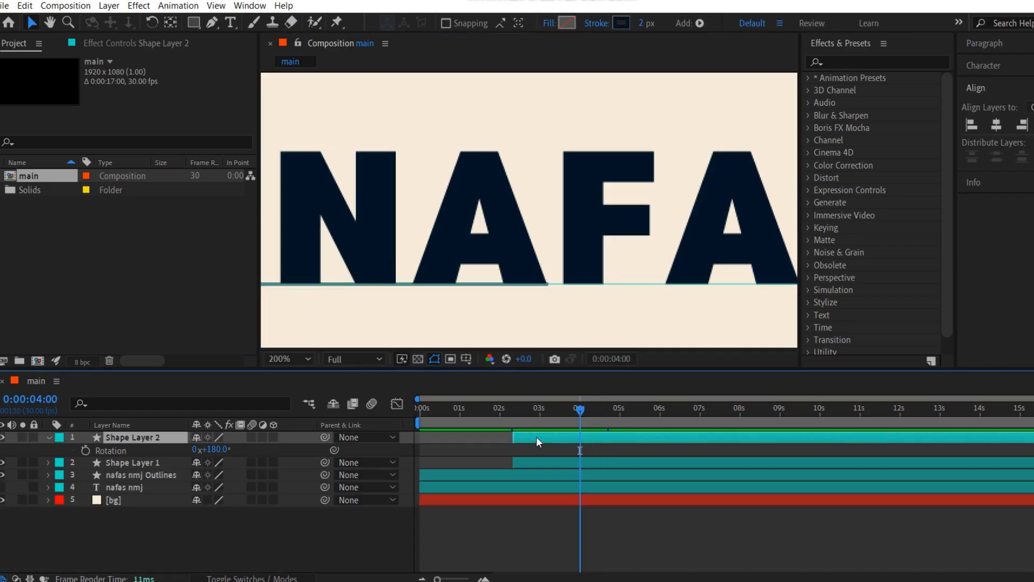
{"action": "key", "text": "ctrl+d"}
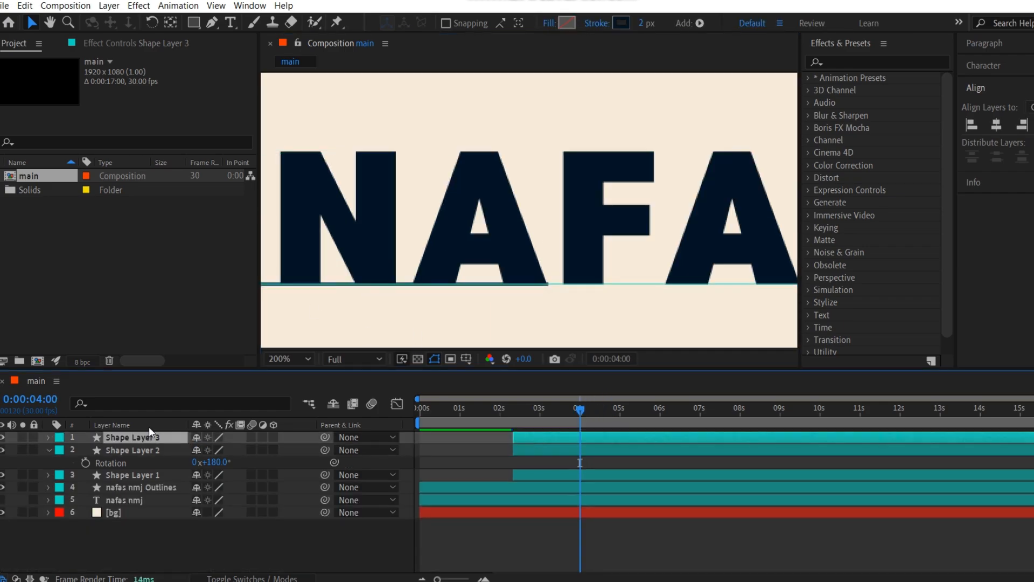
{"action": "key", "text": "r"}
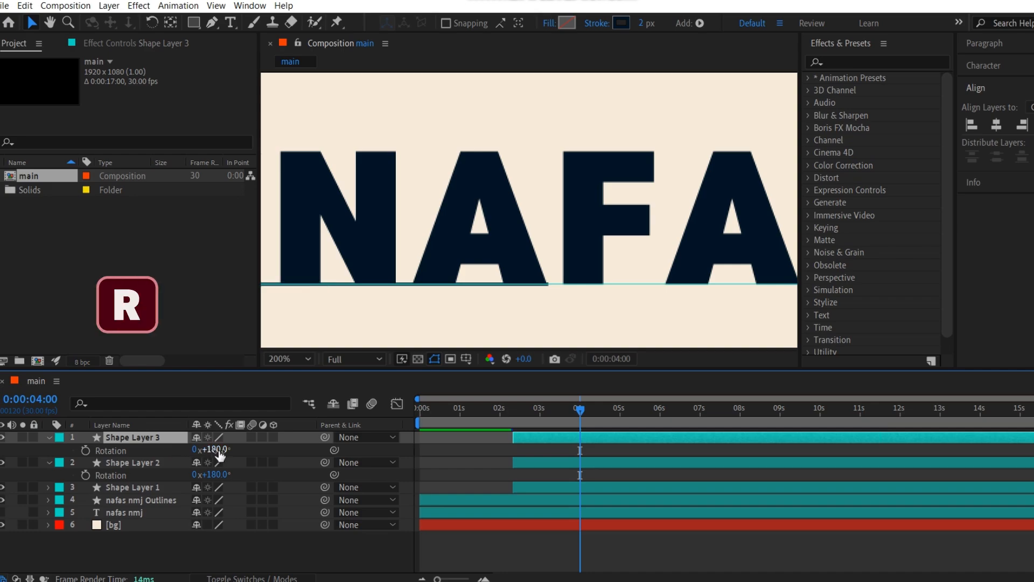
{"action": "left_click", "coordinate": [216, 451]}
{"action": "type", "text": "90"}
{"action": "key", "text": "Return"}
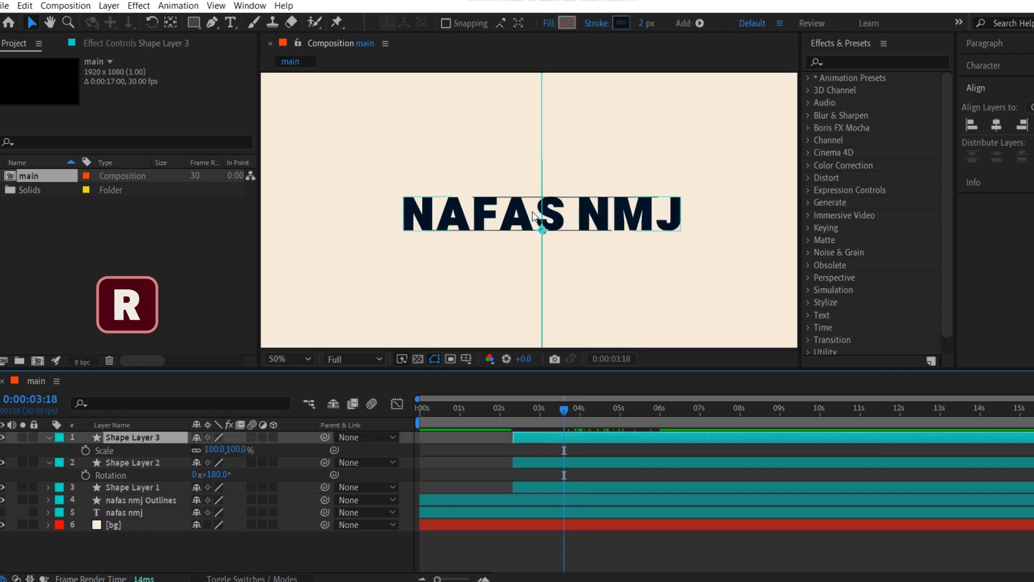
Scale the vertical line's length down to 36% without changing the other axis, and center it horizontally and vertically in the composition
{"action": "key", "text": "comma"}
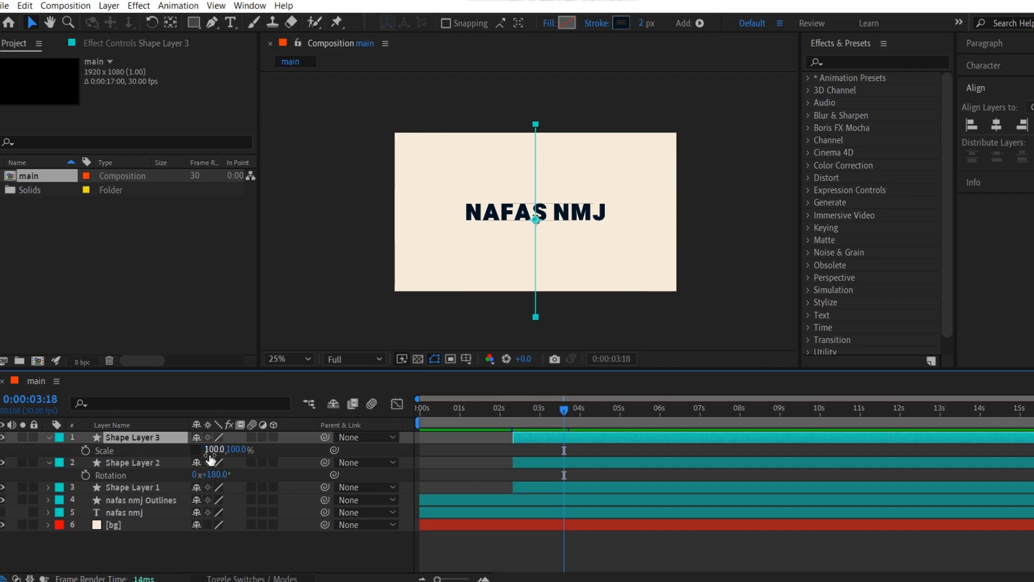
{"action": "left_click_drag", "start_coordinate": [210, 455], "coordinate": [171, 450]}
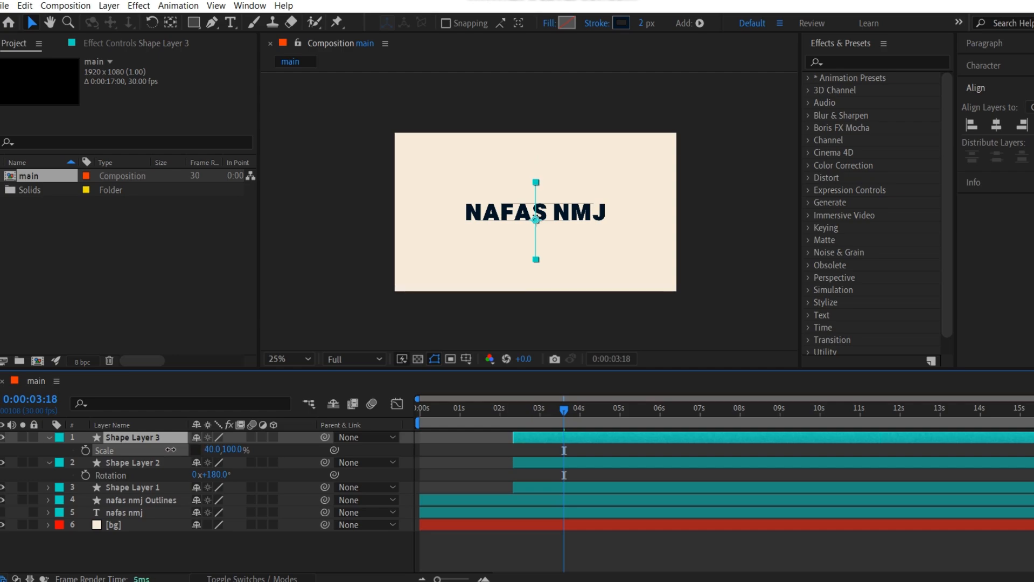
{"action": "left_click_drag", "start_coordinate": [171, 450], "coordinate": [169, 450]}
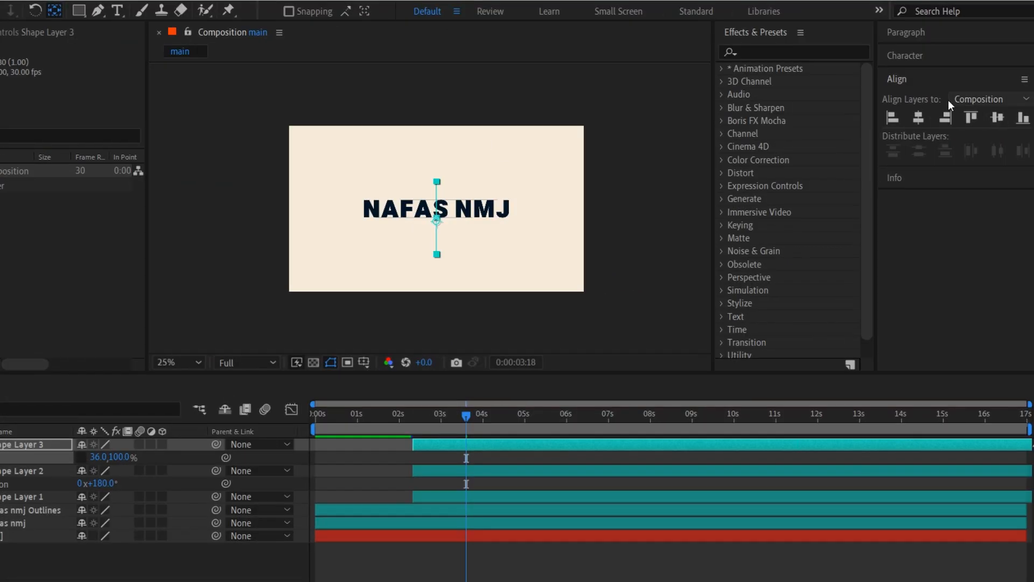
{"action": "left_click", "coordinate": [920, 117]}
{"action": "left_click", "coordinate": [997, 116]}
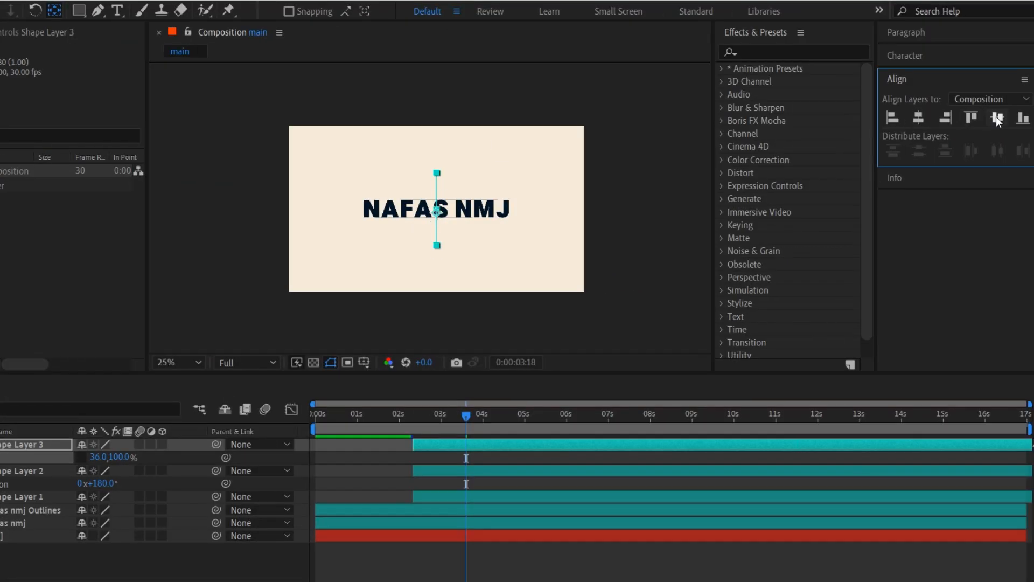
{"action": "left_click", "coordinate": [10, 445]}
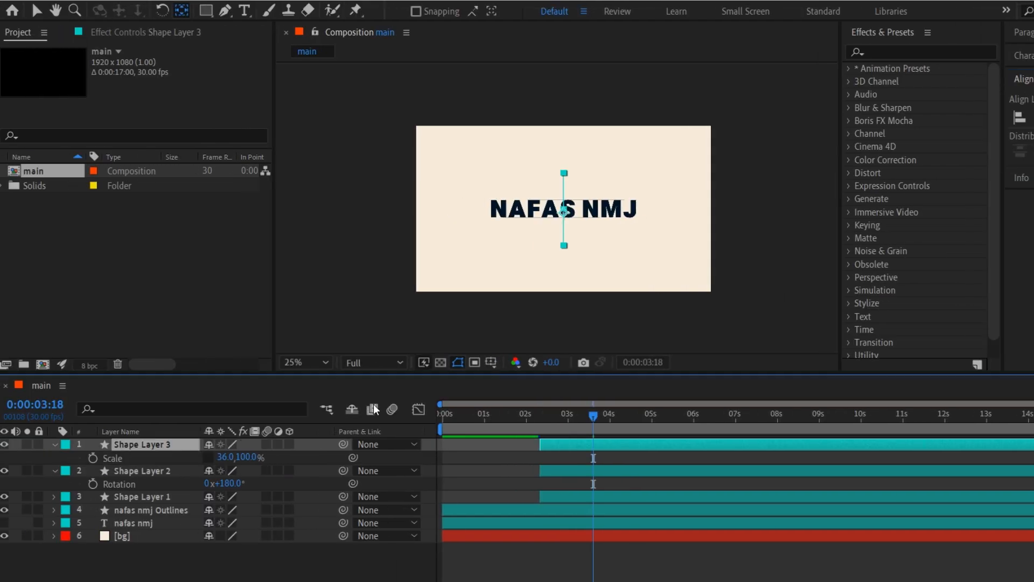
Move the vertical line onto the left edge of the first N
{"action": "scroll", "coordinate": [647, 207], "scroll_direction": "up", "scroll_amount": 4}
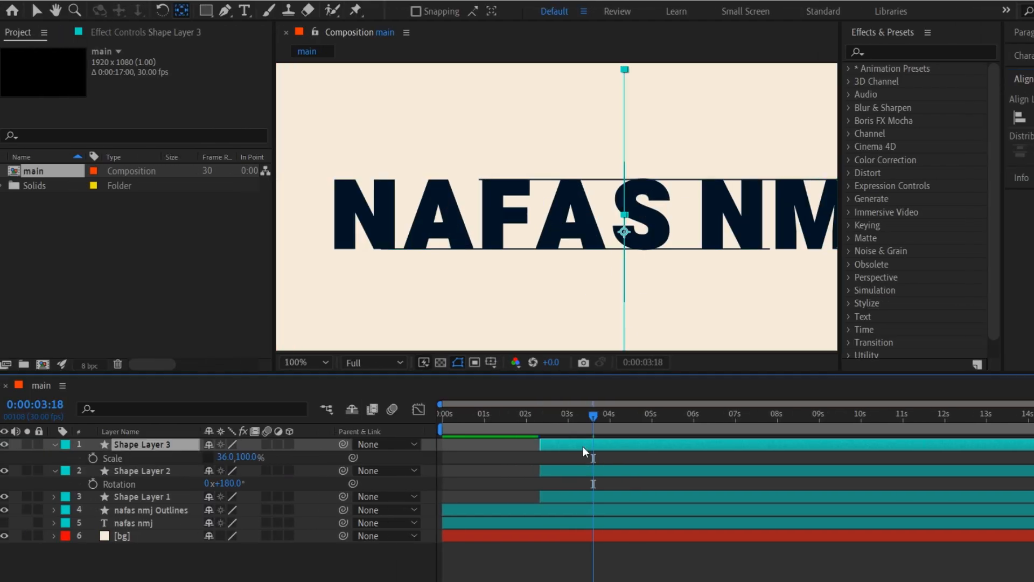
{"action": "key", "text": "v"}
{"action": "left_click_drag", "start_coordinate": [623, 186], "coordinate": [334, 195]}
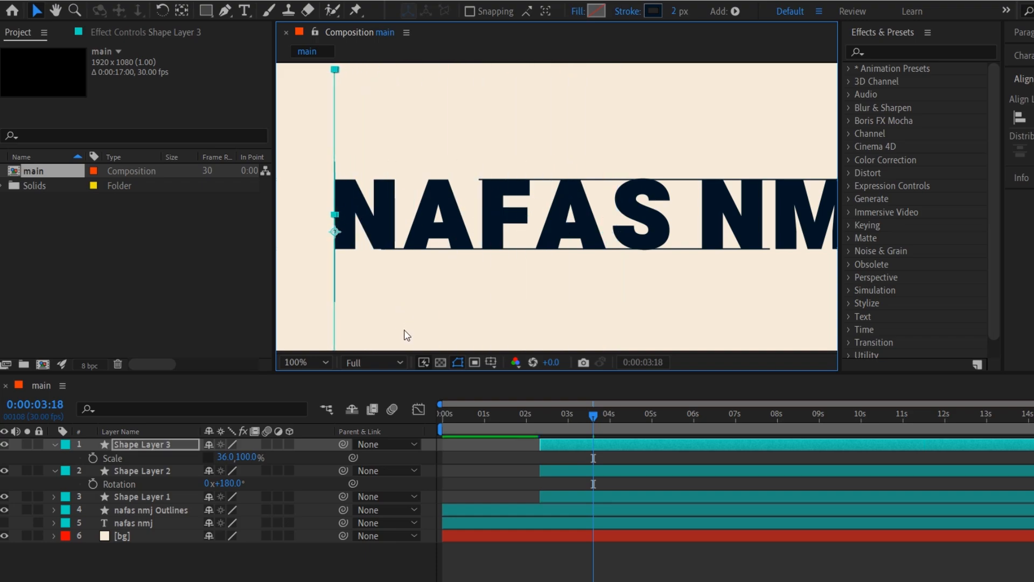
Duplicate the vertical line and place copies on the left edges of the F, the second N, the M and the J
{"action": "left_click", "coordinate": [586, 461]}
{"action": "left_click", "coordinate": [610, 443]}
{"action": "key", "text": "ctrl+d"}
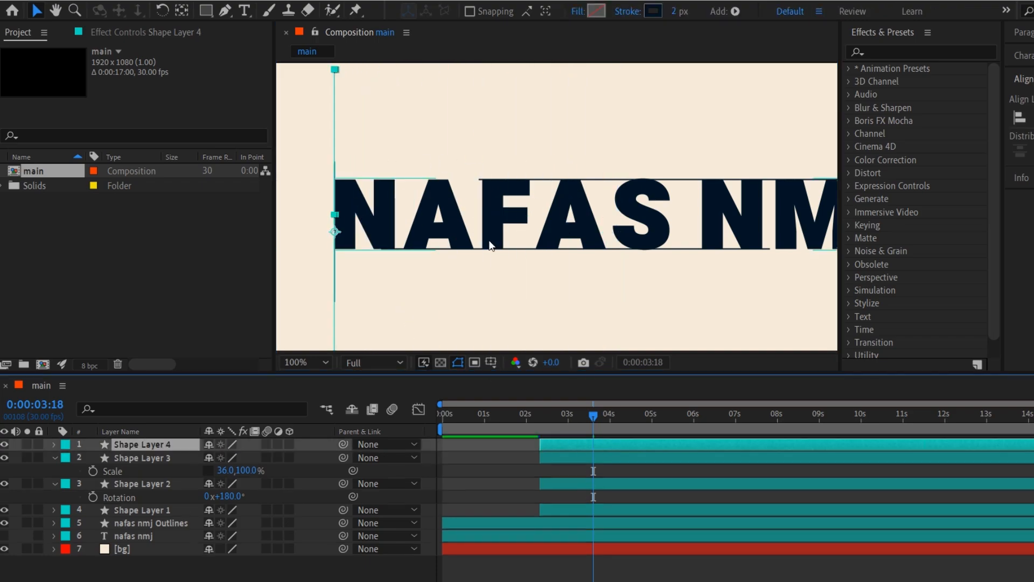
{"action": "left_click_drag", "start_coordinate": [334, 264], "coordinate": [695, 213]}
{"action": "left_click", "coordinate": [610, 441]}
{"action": "key", "text": "ctrl+d"}
{"action": "left_click", "coordinate": [628, 443]}
{"action": "key", "text": "ctrl+d"}
{"action": "key", "text": "ctrl+d"}
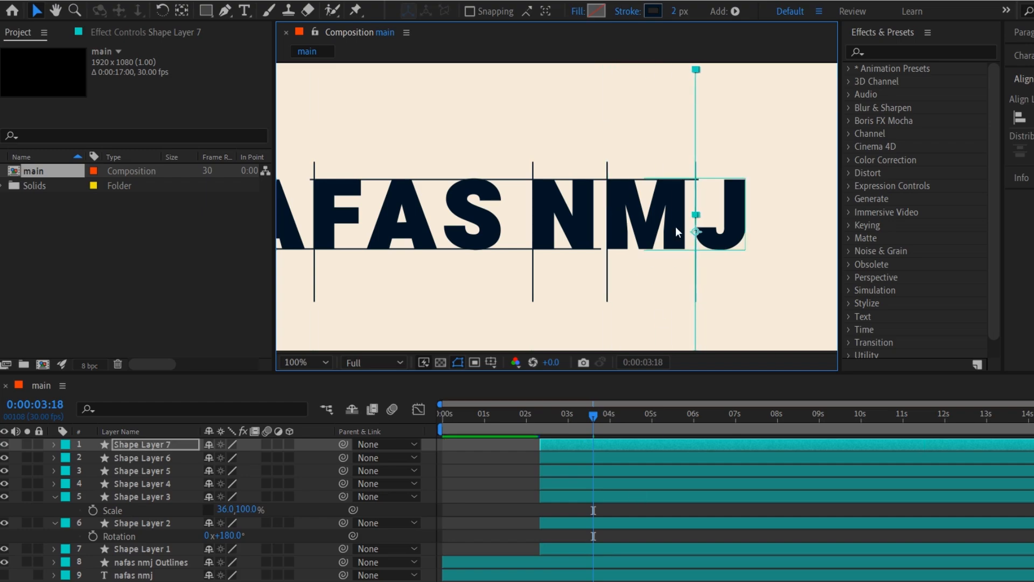
Add two more vertical line copies, on the right edge of the second A and the left edge of the first A
{"action": "key", "text": "ctrl+d"}
{"action": "left_click_drag", "start_coordinate": [698, 277], "coordinate": [644, 272]}
{"action": "left_click", "coordinate": [471, 282]}
{"action": "key", "text": "ctrl+d"}
{"action": "left_click_drag", "start_coordinate": [471, 281], "coordinate": [392, 278]}
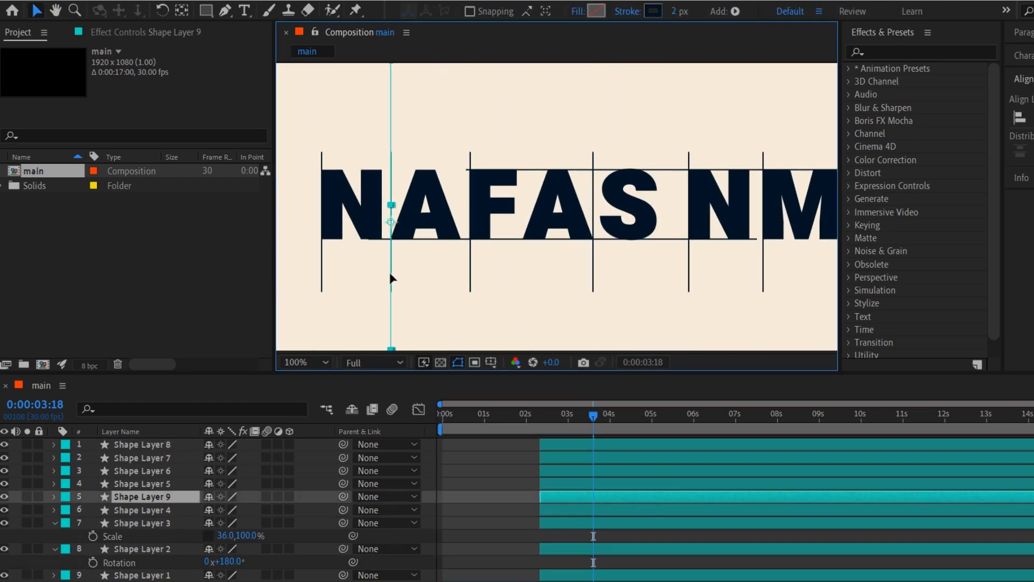
Duplicate the vertical line beside the second A and flip the copy by setting its rotation to 90+180°
{"action": "left_click", "coordinate": [574, 446]}
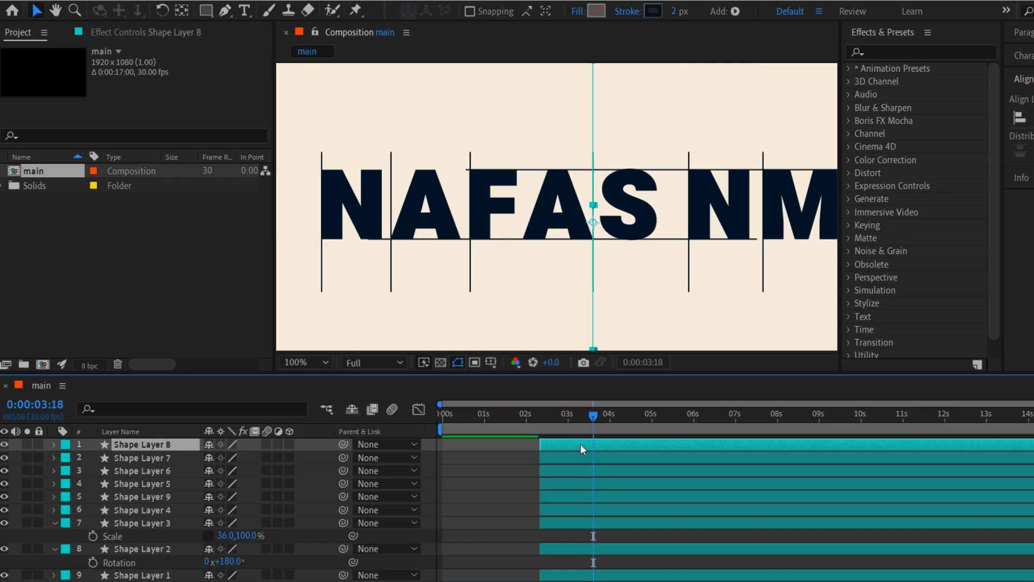
{"action": "key", "text": "ctrl+d"}
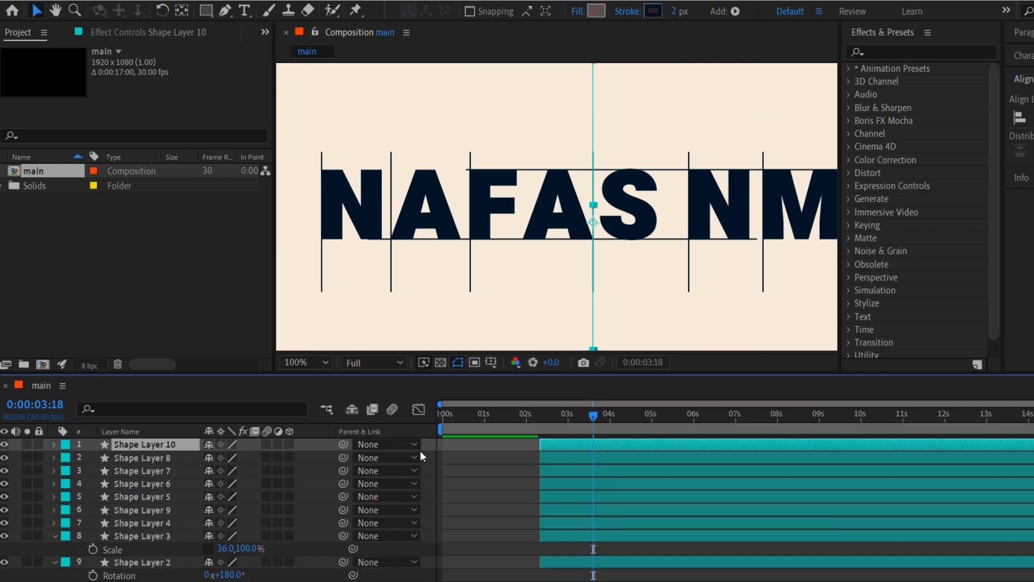
{"action": "key", "text": "r"}
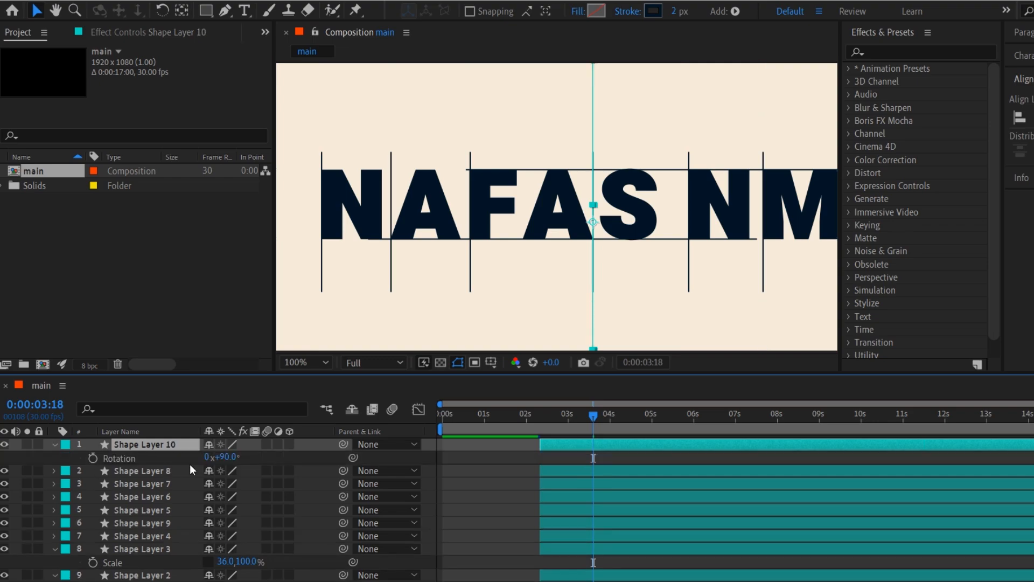
{"action": "left_click", "coordinate": [224, 457]}
{"action": "type", "text": "90"}
{"action": "type", "text": "+180"}
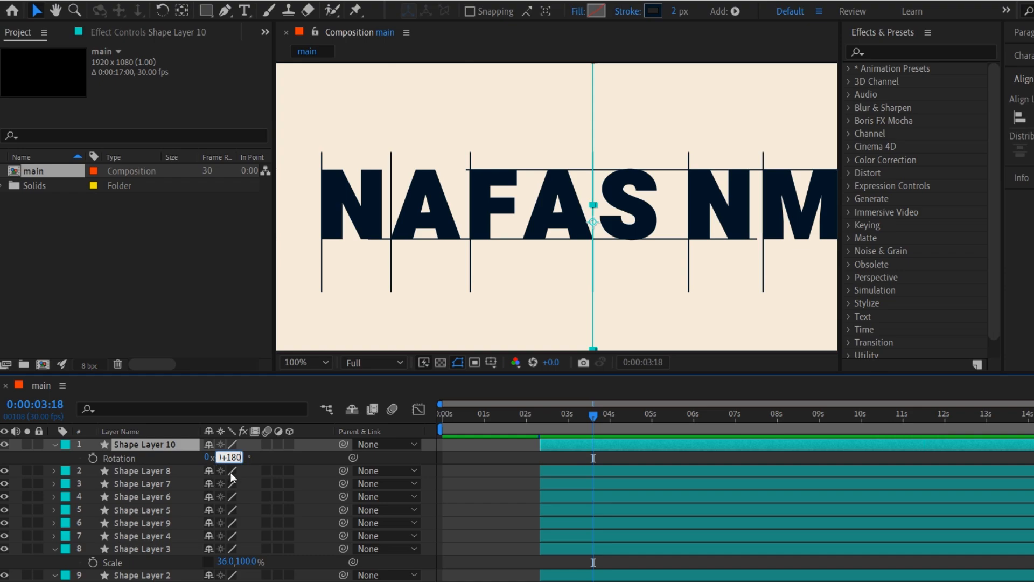
{"action": "left_click", "coordinate": [273, 461]}
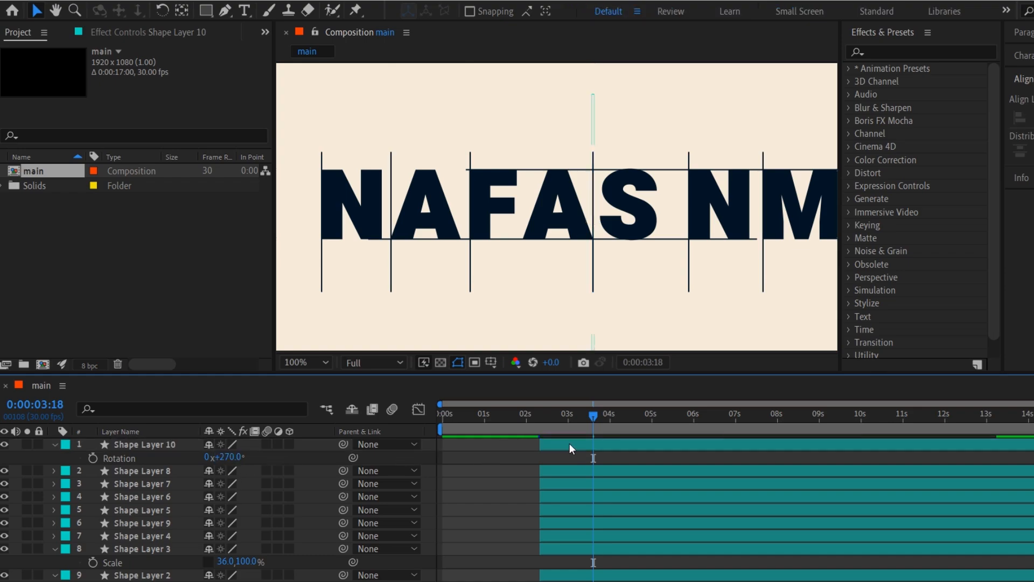
Move the flipped line to the first N's right edge and place a copy on the first A's right edge
{"action": "left_click", "coordinate": [570, 446]}
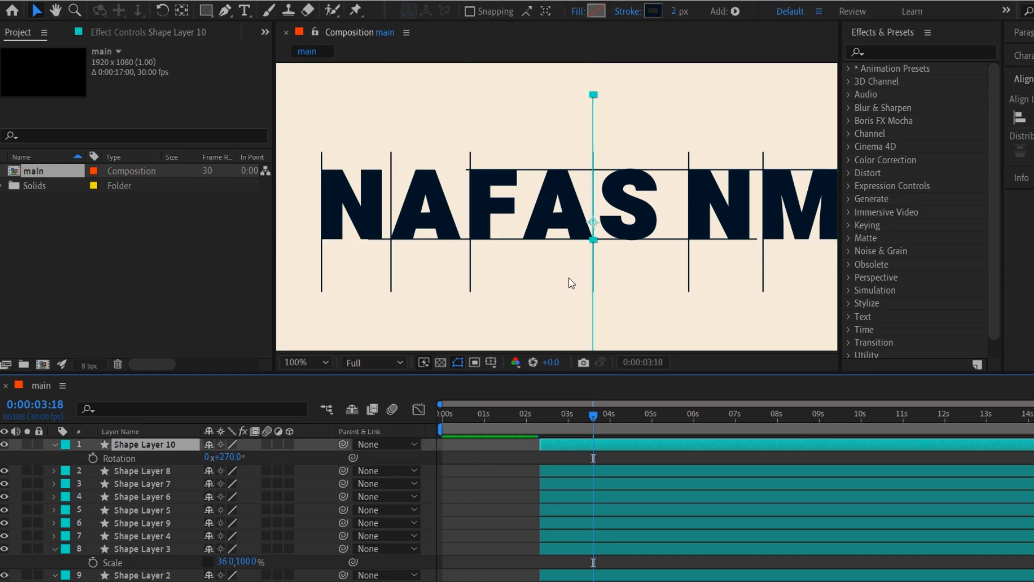
{"action": "left_click_drag", "start_coordinate": [595, 277], "coordinate": [382, 272]}
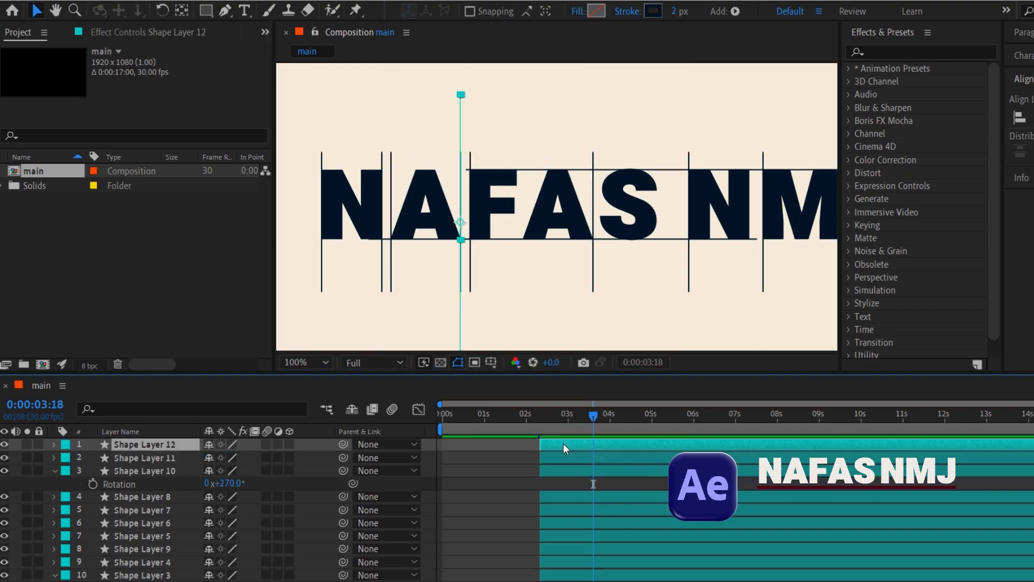
{"action": "left_click", "coordinate": [5, 445]}
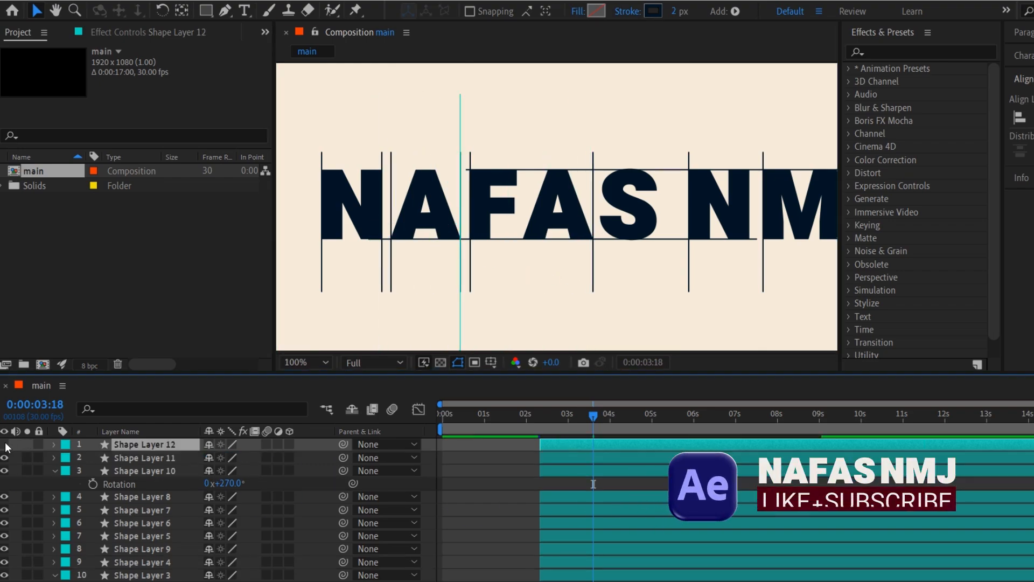
{"action": "left_click", "coordinate": [5, 445]}
Place flipped line copies on the F's right edge, both inner edges beside the second A and S, and the second N's right edge
{"action": "left_click", "coordinate": [608, 444]}
{"action": "left_click_drag", "start_coordinate": [463, 271], "coordinate": [752, 237]}
{"action": "left_click", "coordinate": [599, 446]}
{"action": "key", "text": "ctrl+d"}
{"action": "left_click", "coordinate": [571, 446]}
{"action": "key", "text": "ctrl+d"}
{"action": "left_click", "coordinate": [600, 448]}
{"action": "key", "text": "ctrl+d"}
{"action": "left_click_drag", "start_coordinate": [753, 288], "coordinate": [640, 286]}
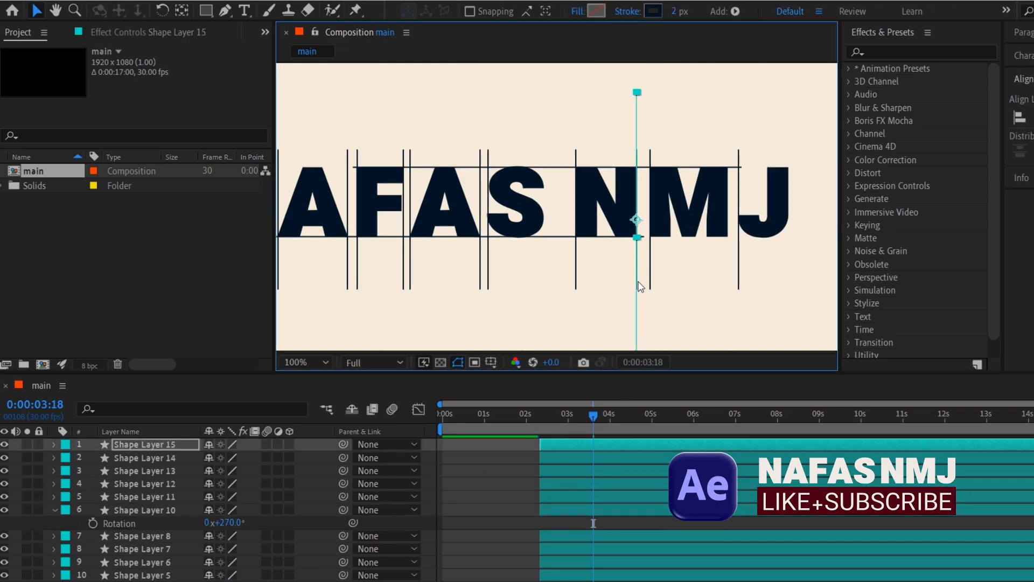
Add vertical line copies on the right edges of the M, the J and the S, and fit the whole composition in view
{"action": "left_click", "coordinate": [639, 446]}
{"action": "key", "text": "ctrl+d"}
{"action": "left_click_drag", "start_coordinate": [641, 243], "coordinate": [539, 247]}
{"action": "left_click", "coordinate": [670, 444]}
{"action": "key", "text": "ctrl+d"}
{"action": "left_click", "coordinate": [578, 575]}
{"action": "key", "text": "ctrl+d"}
{"action": "scroll", "coordinate": [581, 269], "scroll_direction": "down", "scroll_amount": 1}
{"action": "left_click", "coordinate": [306, 362]}
{"action": "left_click", "coordinate": [302, 88]}
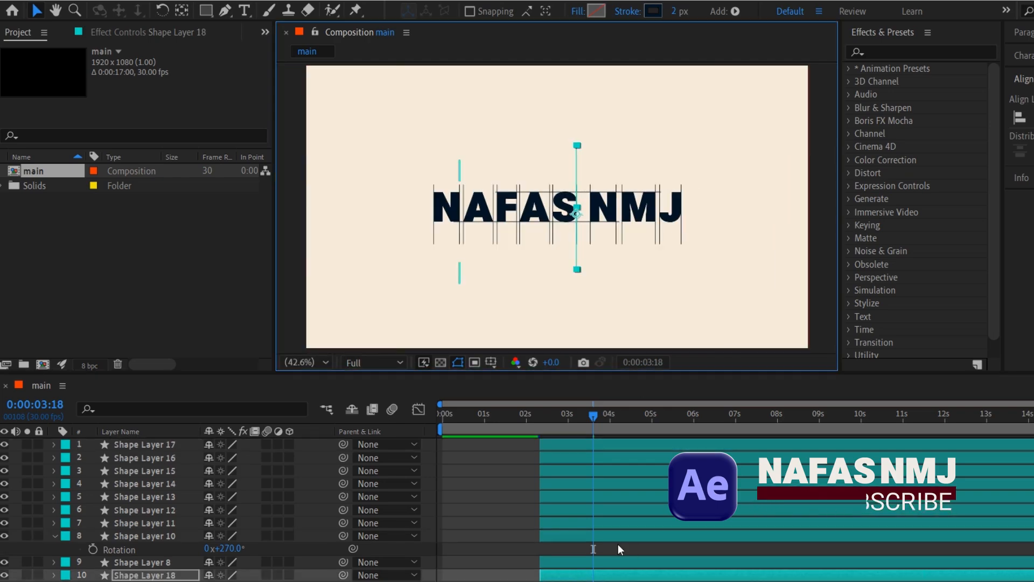
{"action": "scroll", "coordinate": [618, 544], "scroll_direction": "down", "scroll_amount": 2}
{"action": "left_click", "coordinate": [69, 472]}
{"action": "scroll", "coordinate": [86, 501], "scroll_direction": "down", "scroll_amount": 3}
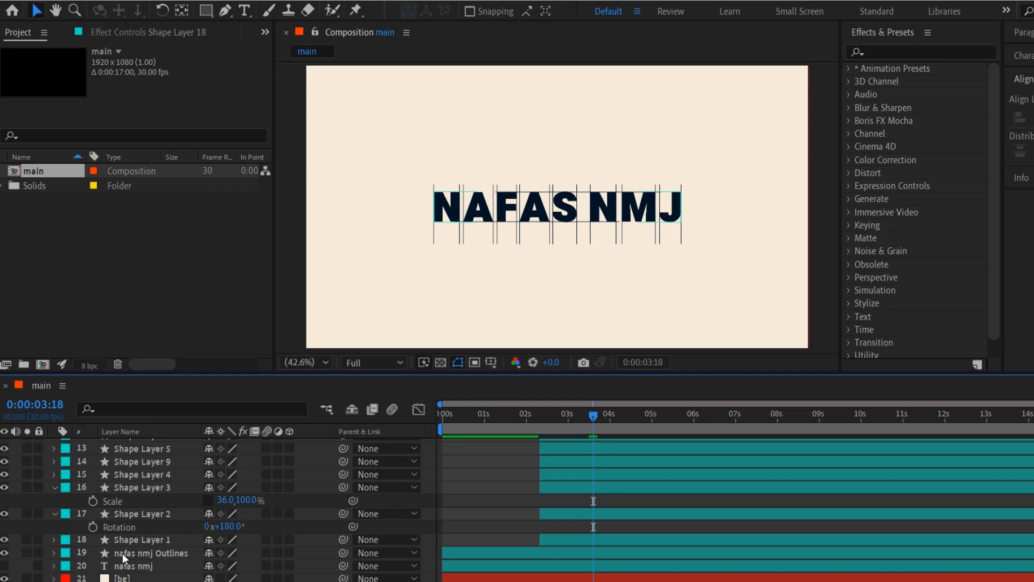
{"action": "left_click", "coordinate": [66, 540]}
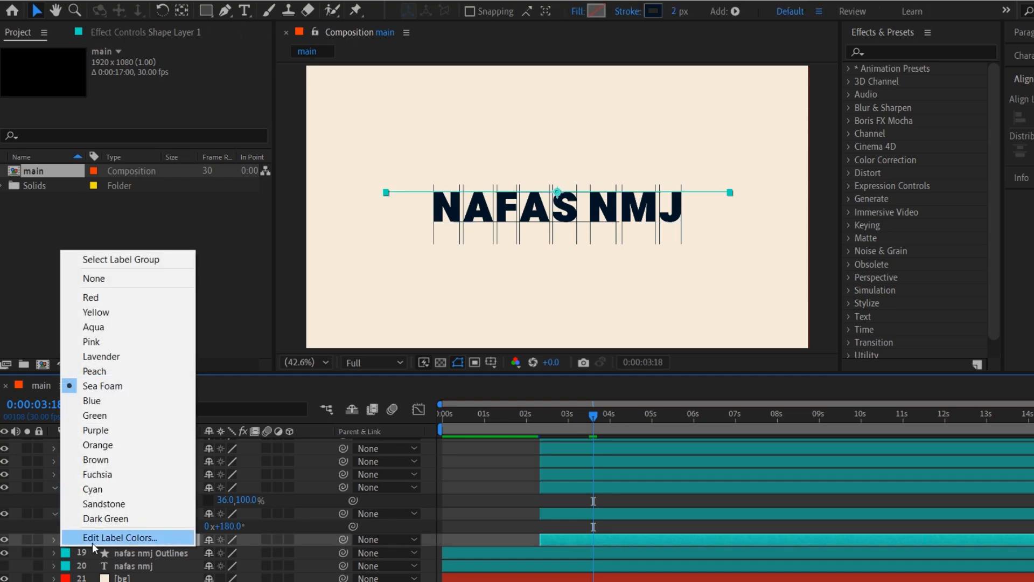
{"action": "left_click", "coordinate": [311, 525]}
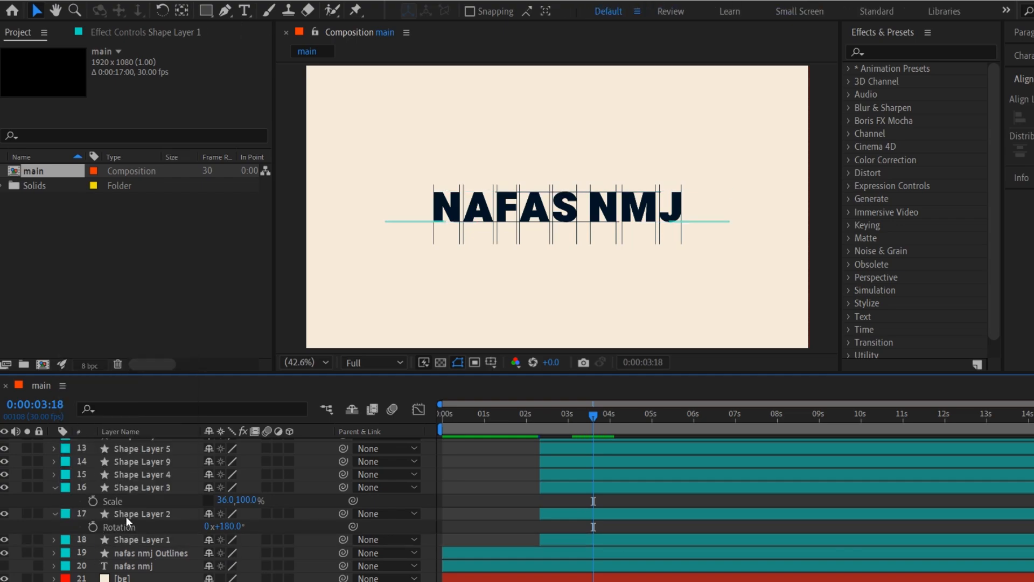
Collapse the expanded properties of Shape Layer 3 and Shape Layer 2, keeping Shape Layer 1 selected
{"action": "left_click", "coordinate": [126, 515]}
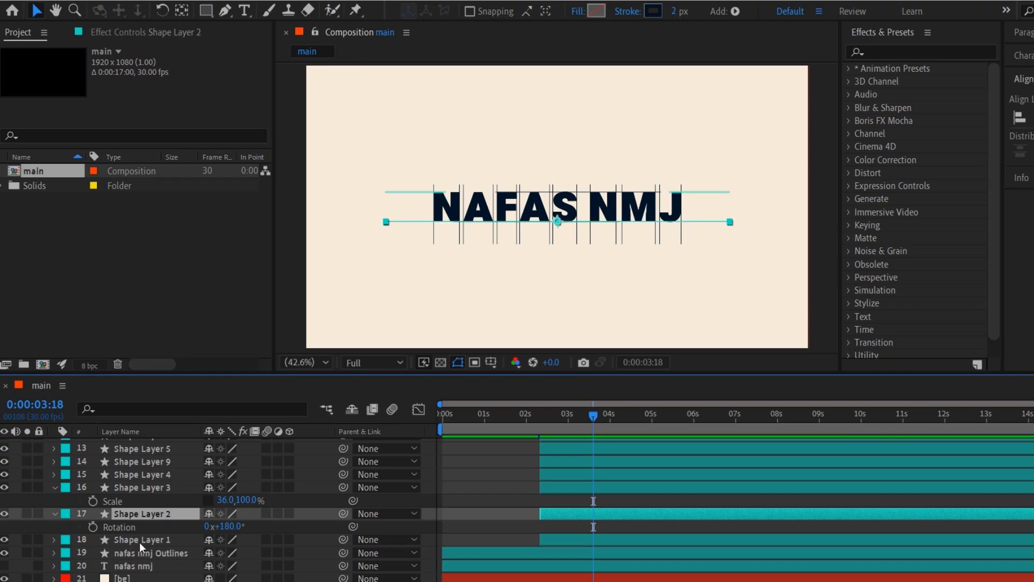
{"action": "left_click", "coordinate": [142, 541]}
{"action": "left_click", "coordinate": [55, 487]}
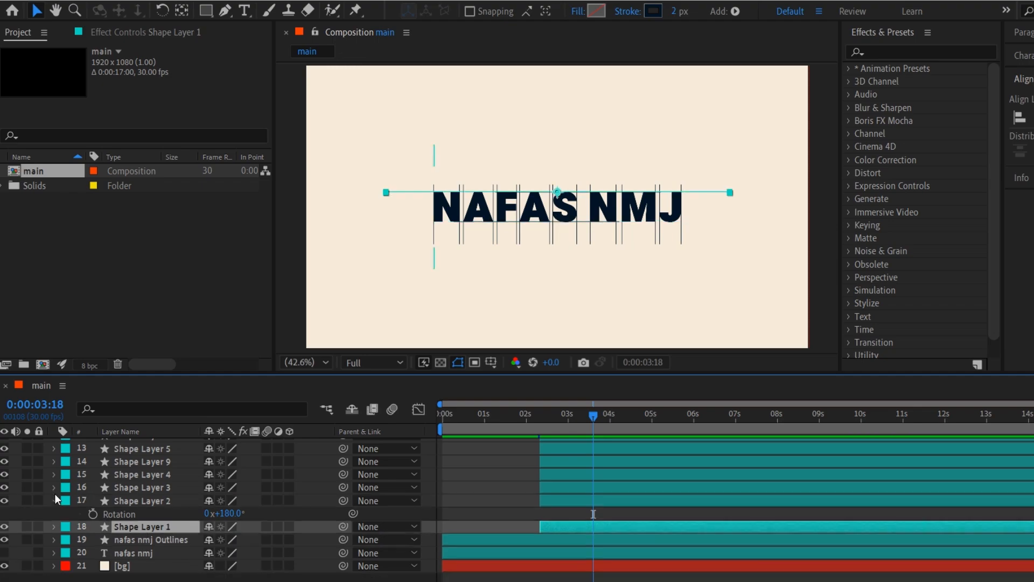
{"action": "left_click", "coordinate": [55, 515]}
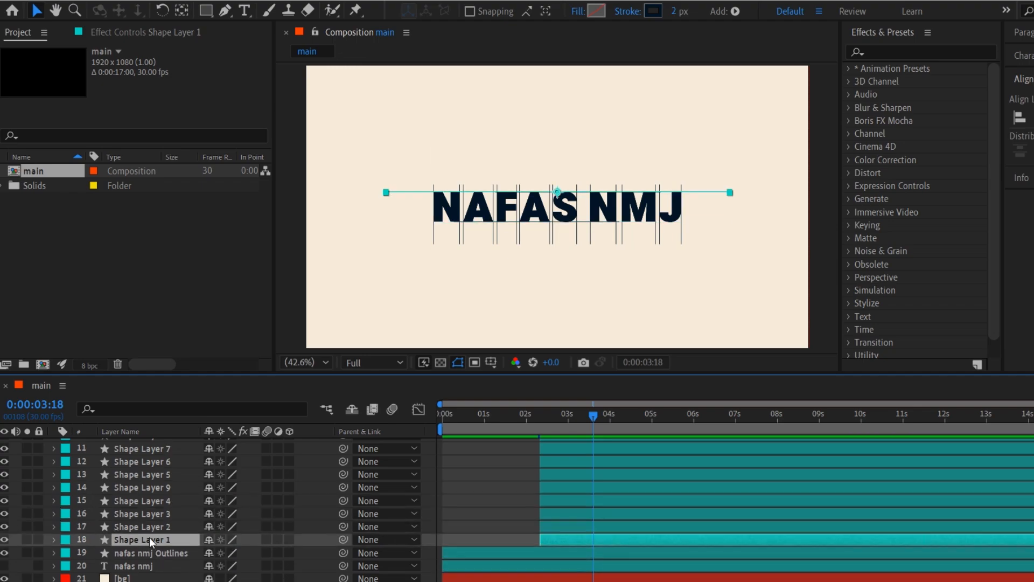
Select all the line layers, Shape Layer 1 to Shape Layer 18, and set their label color to Yellow
{"action": "scroll", "coordinate": [154, 538], "scroll_direction": "up", "scroll_amount": 4}
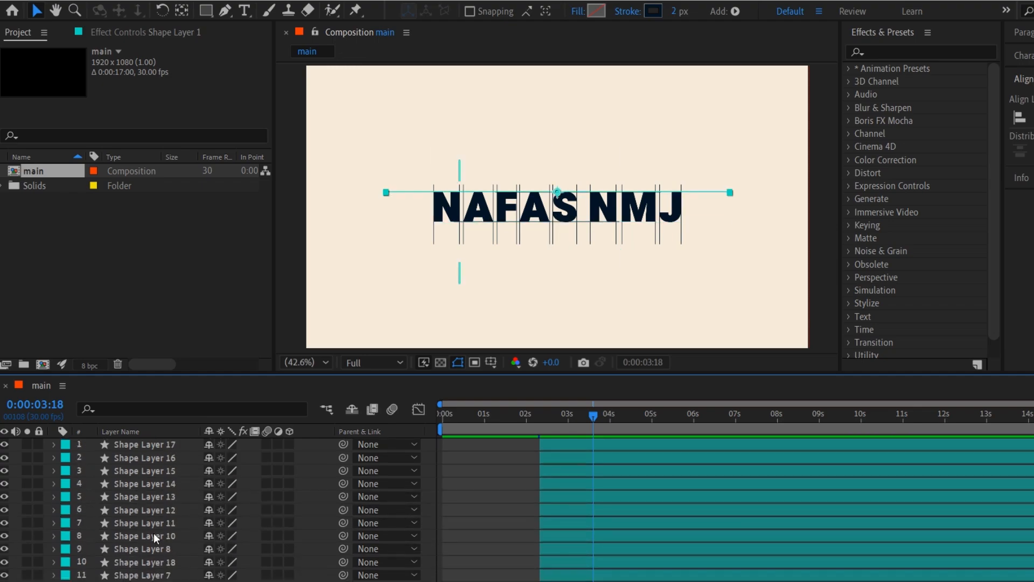
{"action": "scroll", "coordinate": [158, 498], "scroll_direction": "up", "scroll_amount": 2}
{"action": "key", "text": "ctrl+a"}
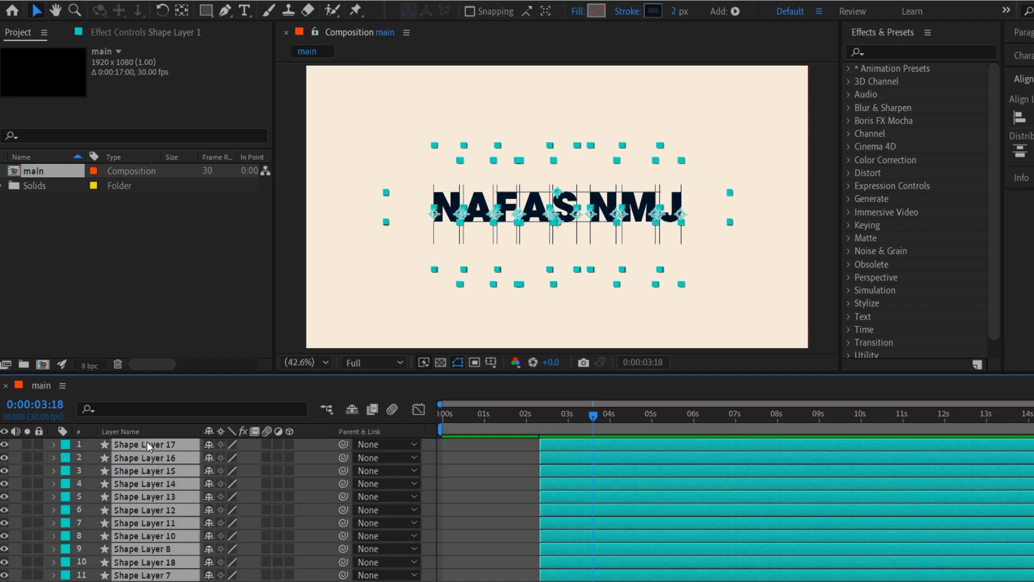
{"action": "left_click", "coordinate": [66, 445]}
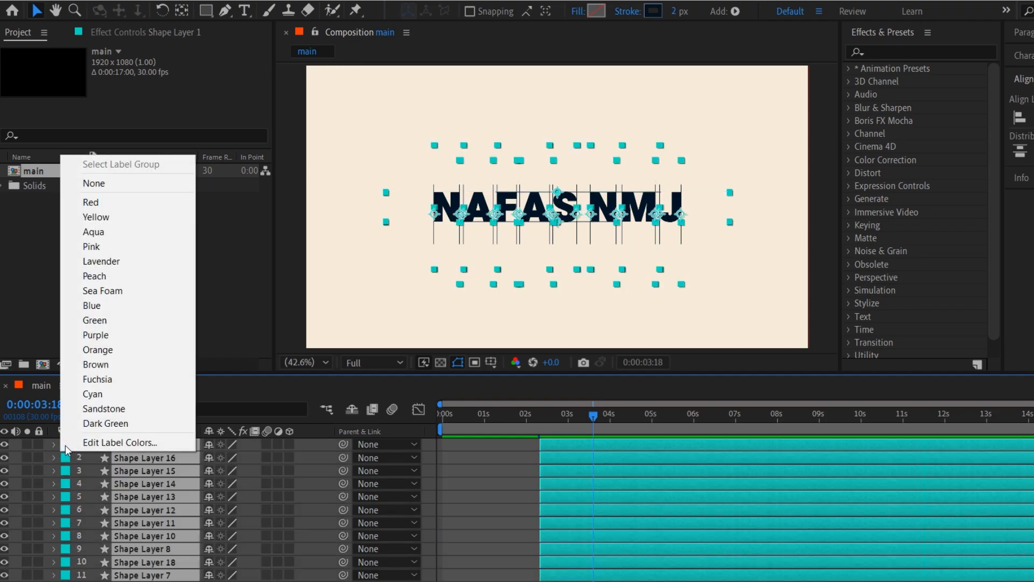
{"action": "left_click", "coordinate": [106, 216]}
Shift all the selected line layers earlier in time so they start at 0 seconds
{"action": "scroll", "coordinate": [176, 543], "scroll_direction": "down", "scroll_amount": 5}
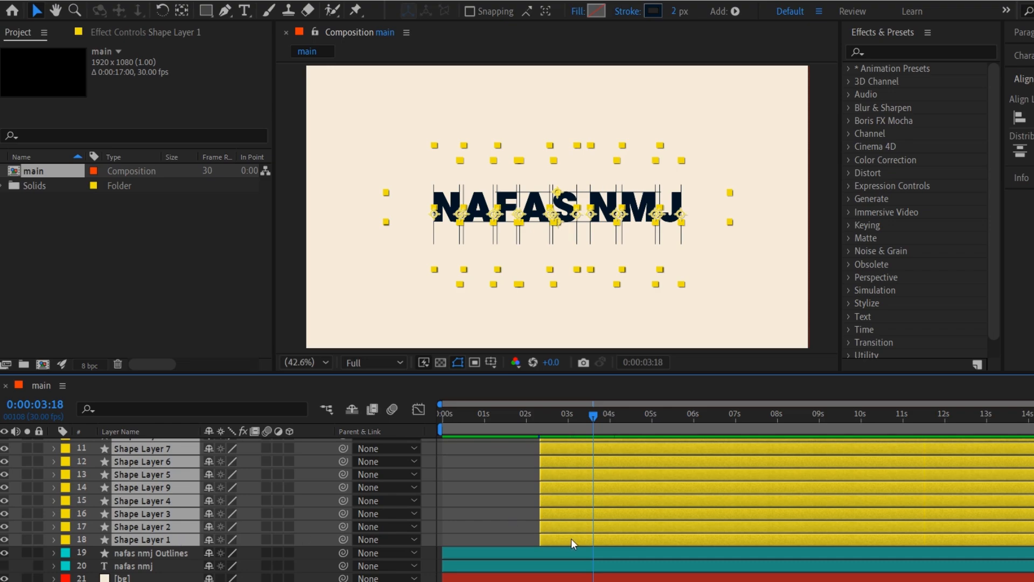
{"action": "left_click_drag", "start_coordinate": [571, 538], "coordinate": [465, 536]}
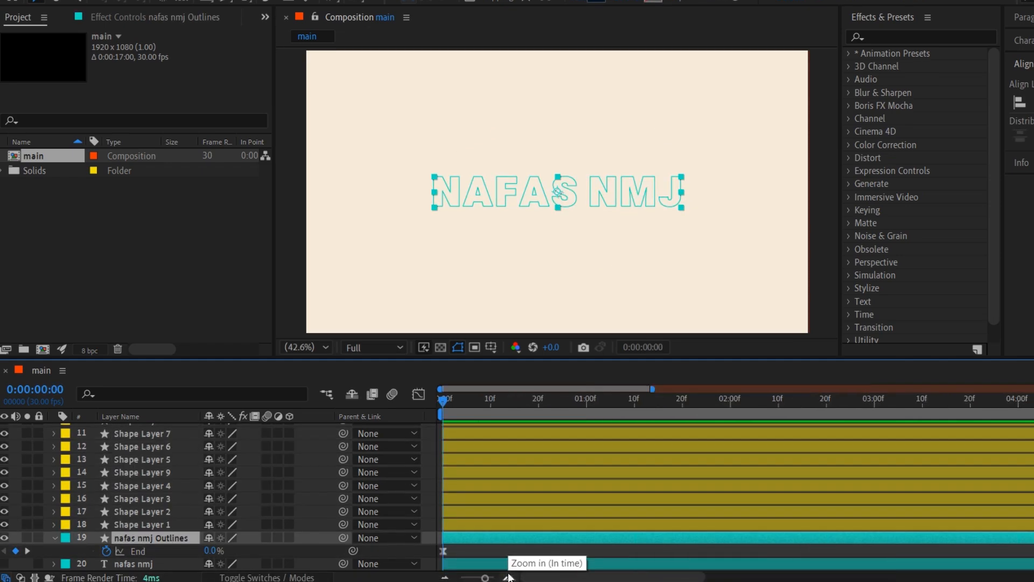
Stagger the start times of the line layers from Shape Layer 1 up to Shape Layer 10, between 0 and about 14 frames
{"action": "left_click", "coordinate": [469, 524]}
{"action": "left_click_drag", "start_coordinate": [463, 524], "coordinate": [525, 458]}
{"action": "left_click", "coordinate": [493, 460]}
{"action": "scroll", "coordinate": [490, 497], "scroll_direction": "up", "scroll_amount": 1}
{"action": "left_click_drag", "start_coordinate": [477, 434], "coordinate": [496, 434]}
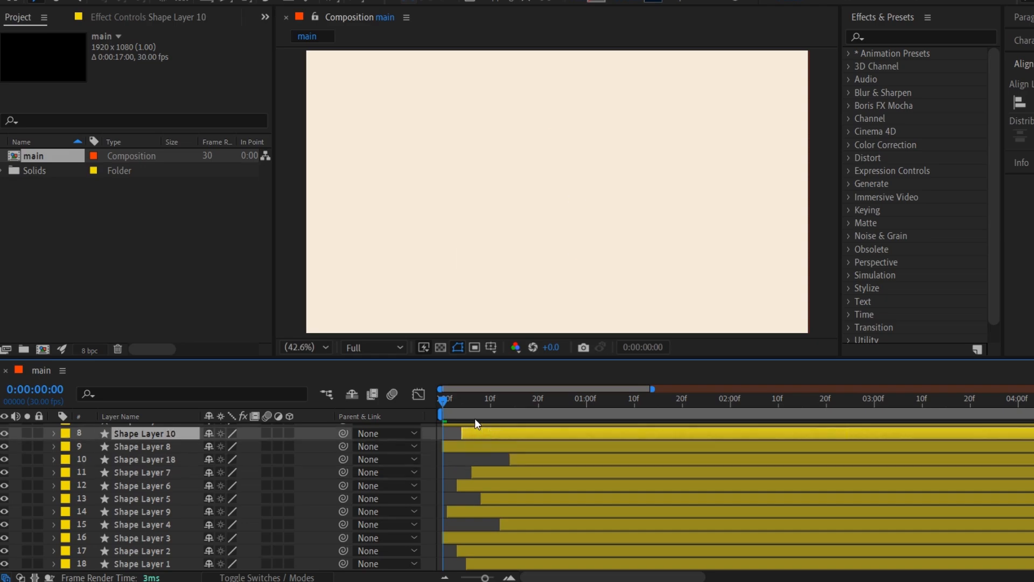
Stagger the start times of Shape Layer 11 to Shape Layer 17 between about 2 and 18 frames
{"action": "scroll", "coordinate": [465, 497], "scroll_direction": "up", "scroll_amount": 3}
{"action": "left_click_drag", "start_coordinate": [464, 497], "coordinate": [523, 457]}
{"action": "left_click", "coordinate": [497, 458]}
{"action": "left_click", "coordinate": [463, 473]}
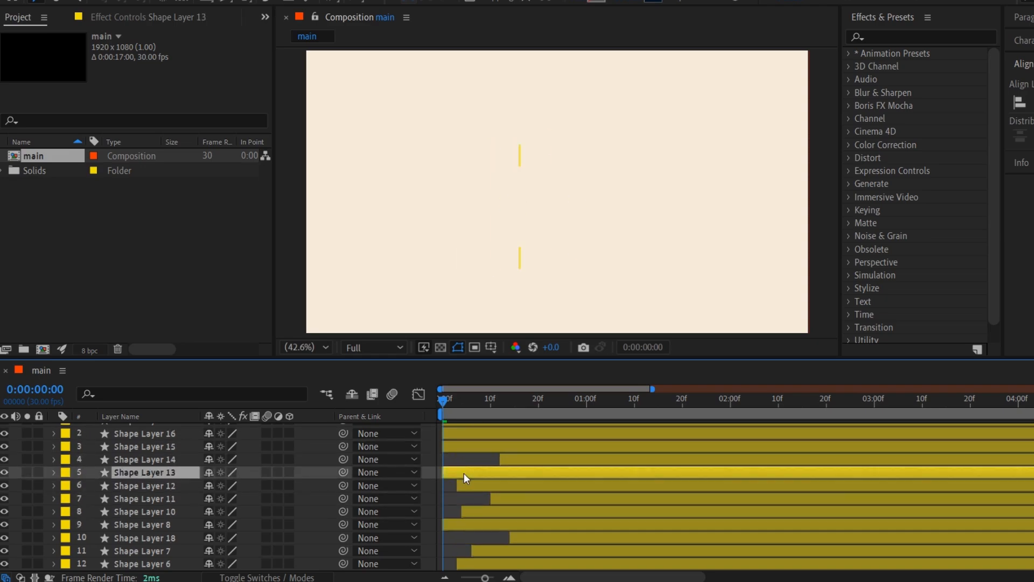
{"action": "left_click_drag", "start_coordinate": [458, 448], "coordinate": [560, 436]}
{"action": "scroll", "coordinate": [481, 451], "scroll_direction": "up", "scroll_amount": 1}
{"action": "left_click_drag", "start_coordinate": [477, 430], "coordinate": [533, 431]}
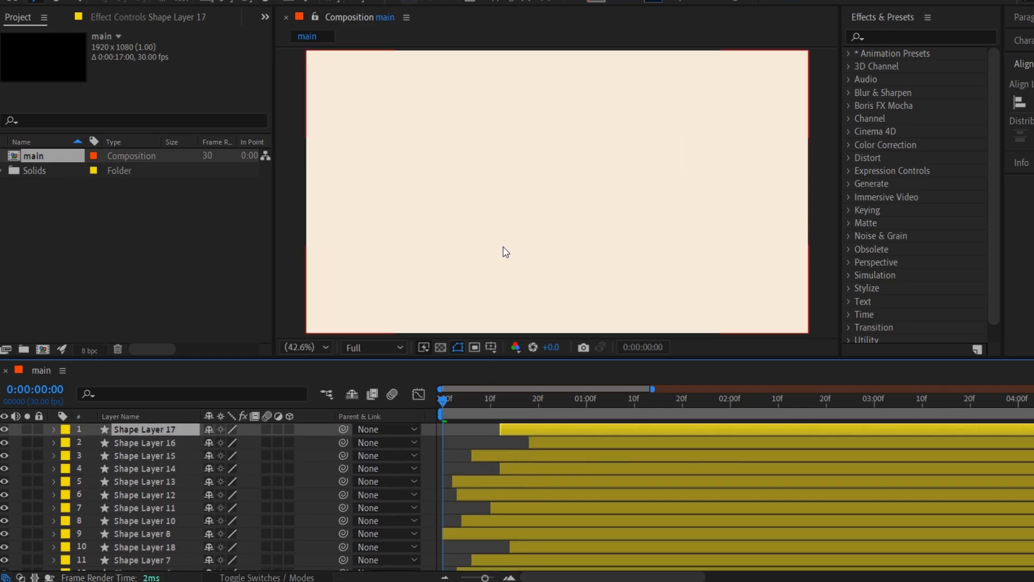
Duplicate the text outlines layer below the line layers, with the current time at frame 6
{"action": "scroll", "coordinate": [305, 520], "scroll_direction": "down", "scroll_amount": 5}
{"action": "left_click", "coordinate": [505, 526]}
{"action": "left_click", "coordinate": [474, 402]}
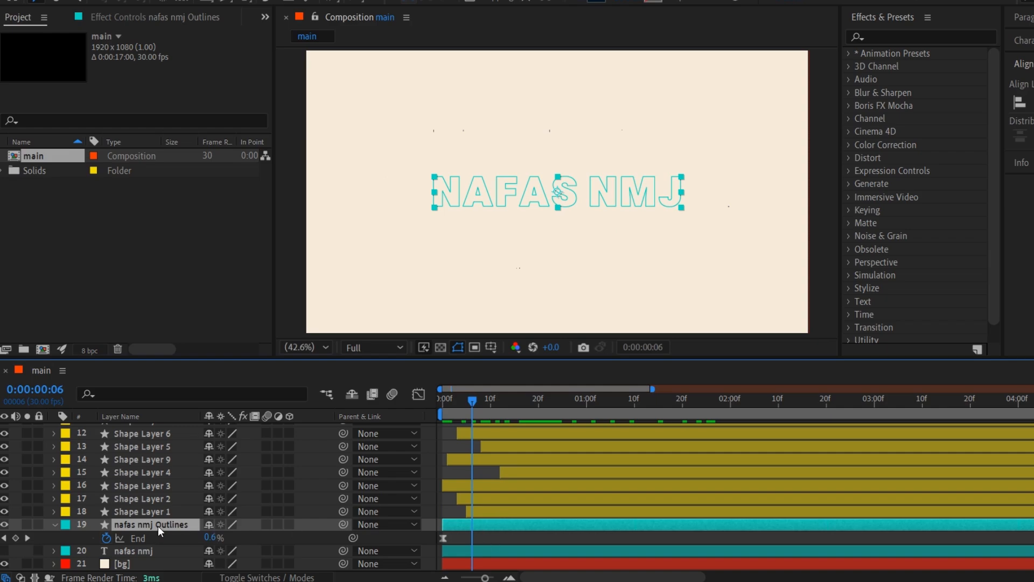
{"action": "key", "text": "ctrl+d"}
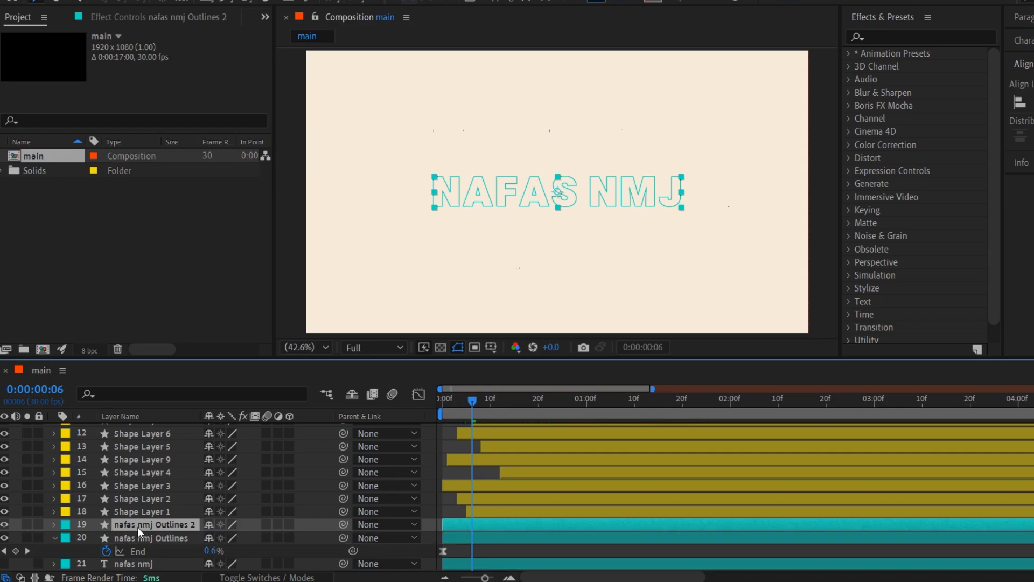
Apply the Fill effect to the original text outlines layer underneath the duplicate
{"action": "left_click", "coordinate": [147, 537]}
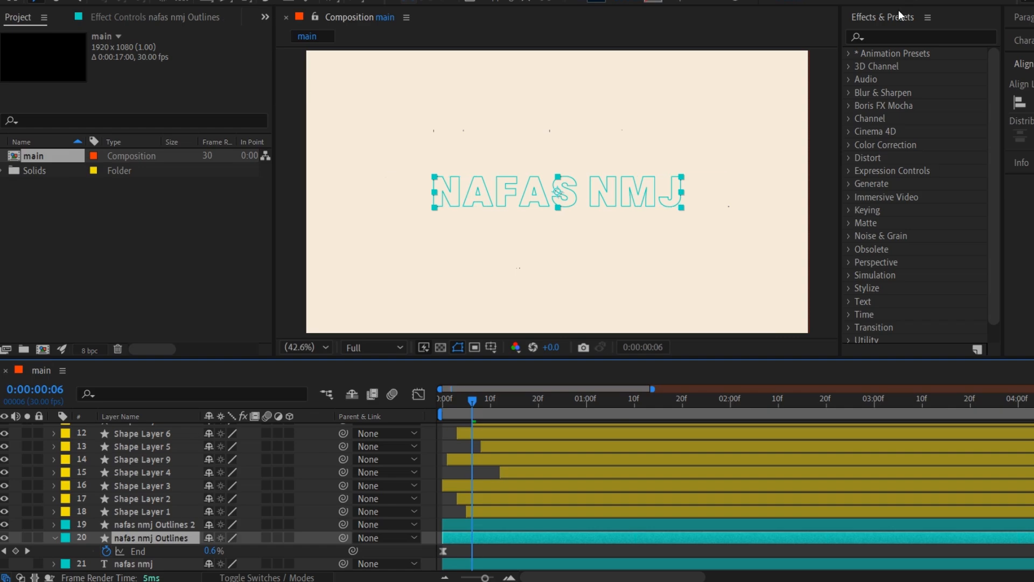
{"action": "left_click", "coordinate": [894, 36]}
{"action": "type", "text": "fill"}
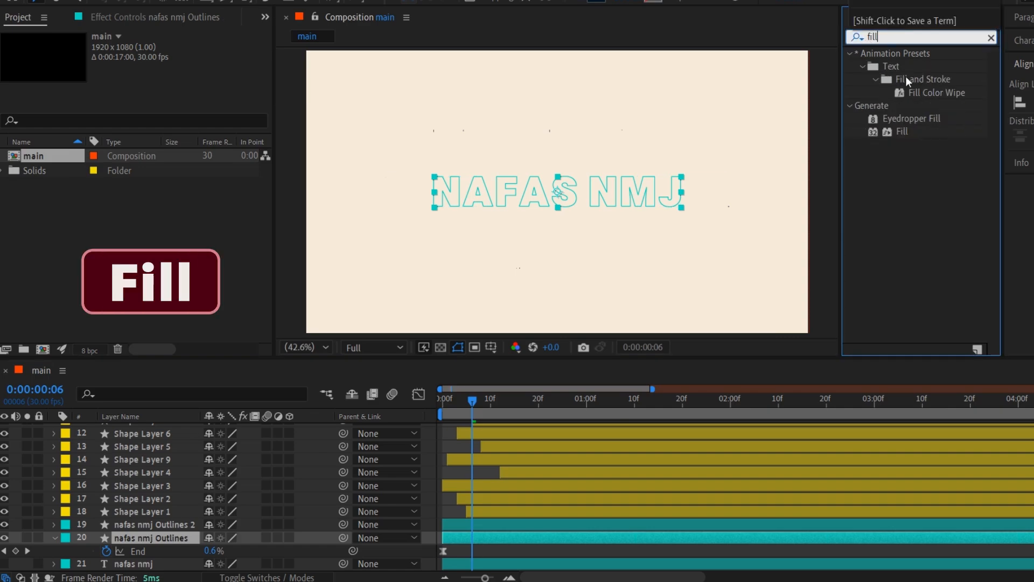
{"action": "left_click", "coordinate": [903, 131]}
{"action": "left_click_drag", "start_coordinate": [549, 356], "coordinate": [175, 539]}
Go to 0:00:01:10 and set the Fill color of the original text outlines layer to 25464B
{"action": "left_click", "coordinate": [635, 401]}
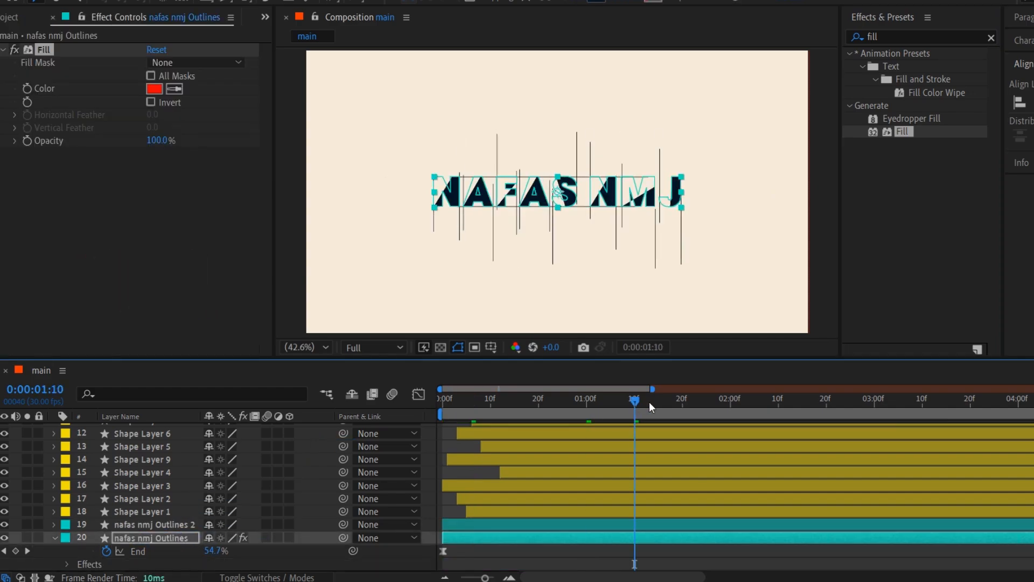
{"action": "left_click", "coordinate": [154, 89]}
{"action": "type", "text": "2"}
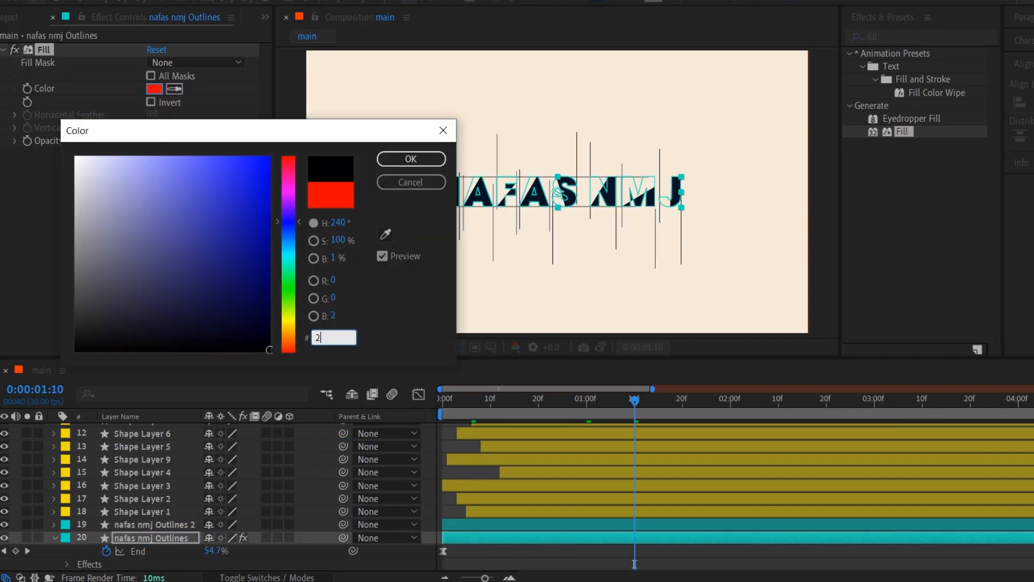
{"action": "type", "text": "546464B"}
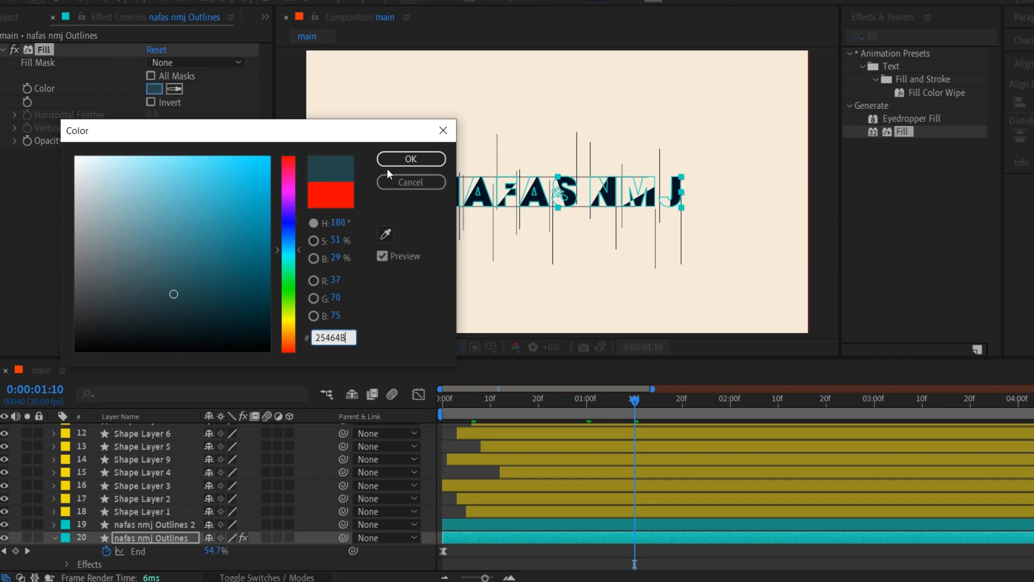
{"action": "left_click", "coordinate": [398, 159]}
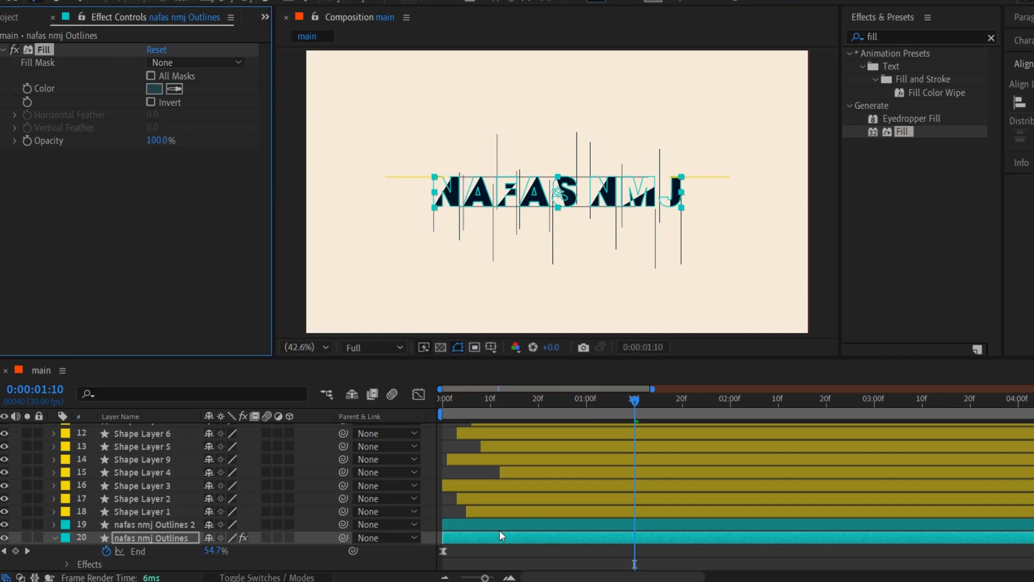
Shift the Outlines 2 layer later in time so it starts at frame 3
{"action": "left_click", "coordinate": [173, 526]}
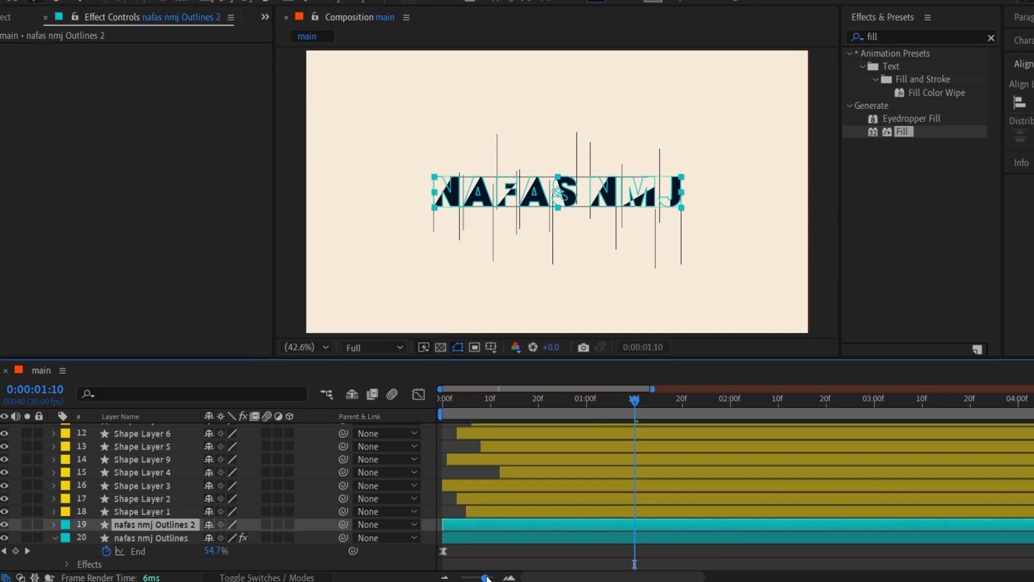
{"action": "left_click_drag", "start_coordinate": [487, 578], "coordinate": [496, 578]}
{"action": "left_click_drag", "start_coordinate": [561, 577], "coordinate": [501, 569]}
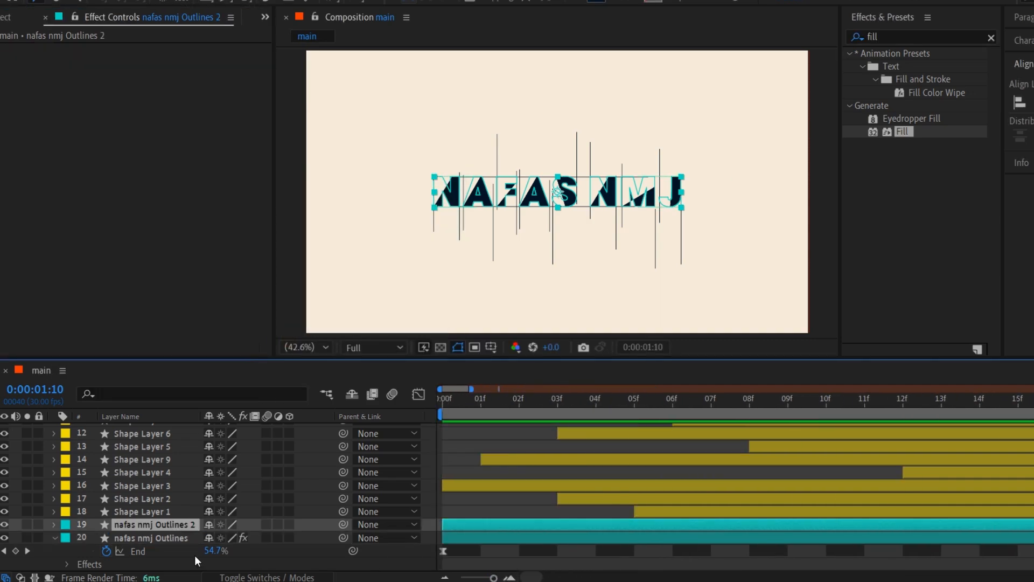
{"action": "left_click_drag", "start_coordinate": [476, 526], "coordinate": [583, 527]}
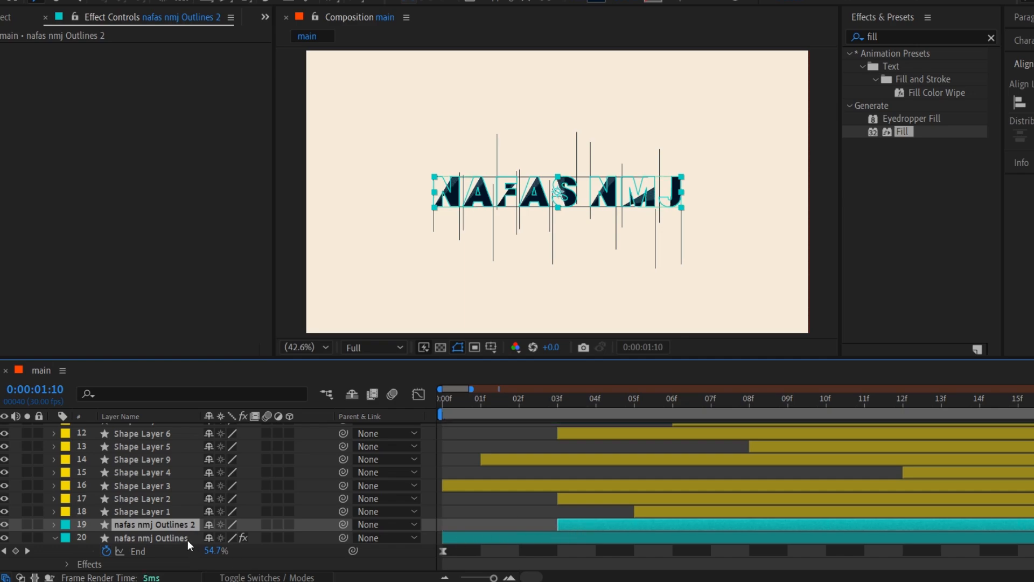
Duplicate the filled text outlines layer and set the copy's Fill color to 217772
{"action": "left_click", "coordinate": [172, 538]}
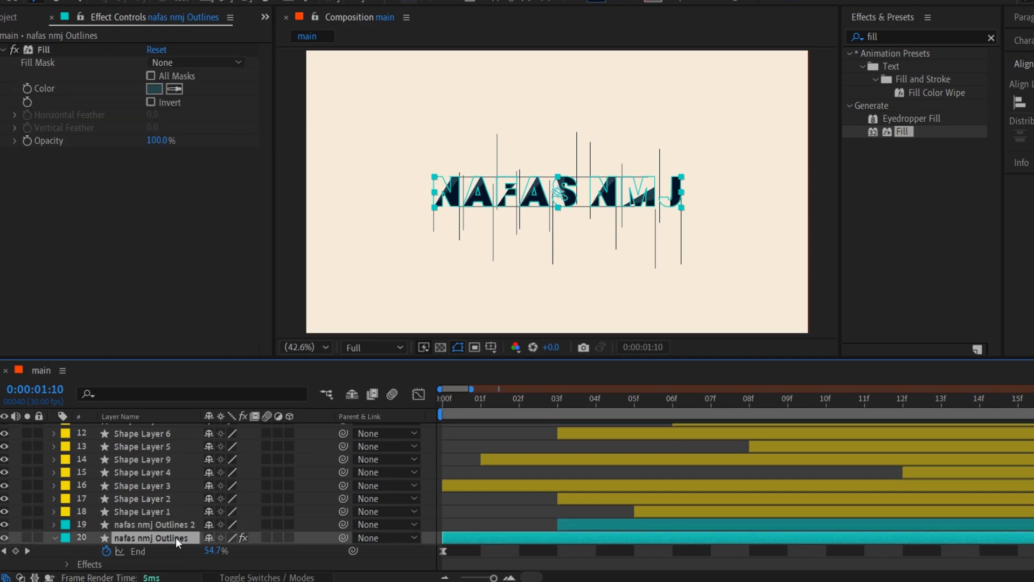
{"action": "key", "text": "ctrl+d"}
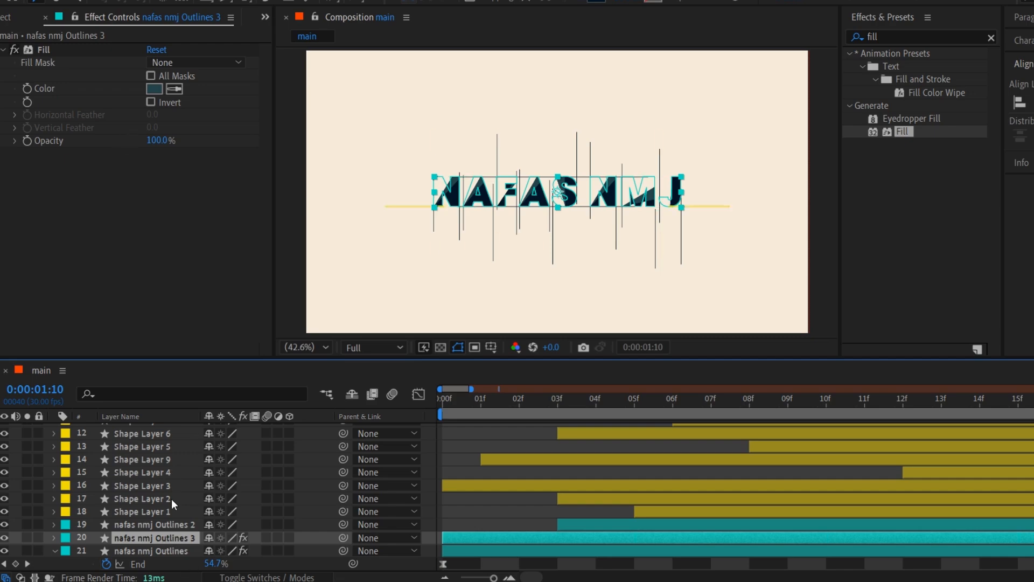
{"action": "left_click", "coordinate": [154, 88]}
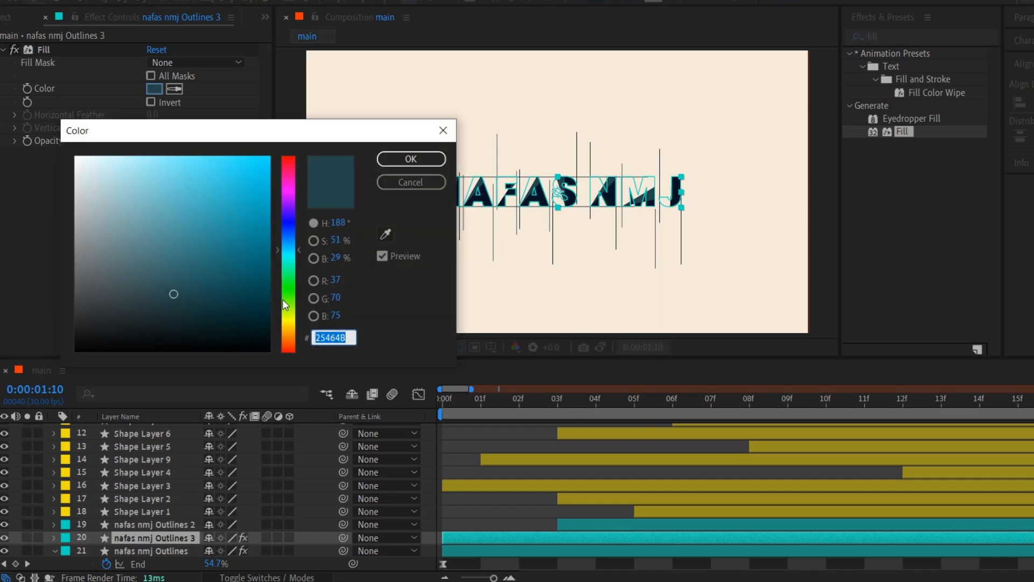
{"action": "type", "text": "21"}
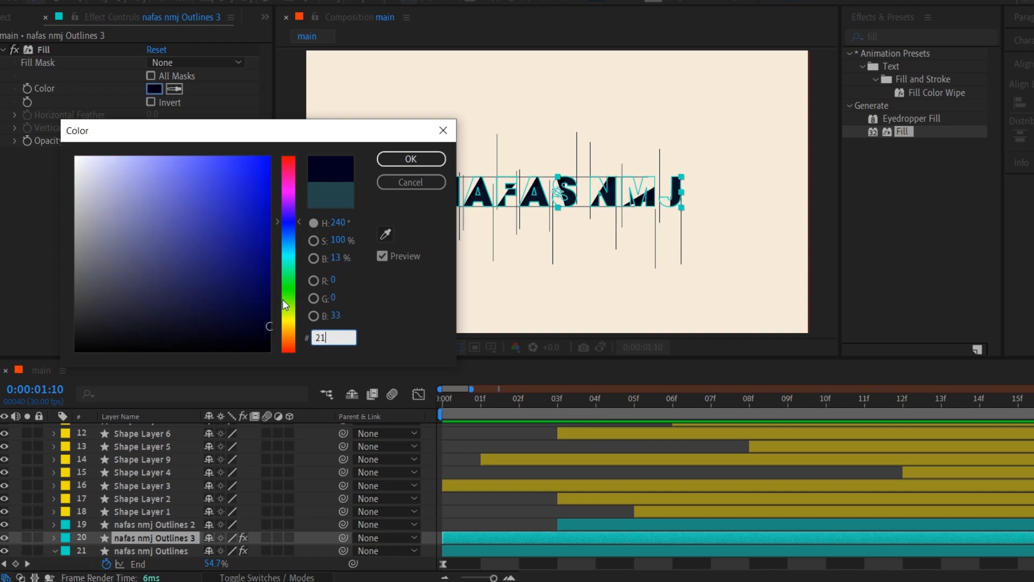
{"action": "type", "text": "7777772"}
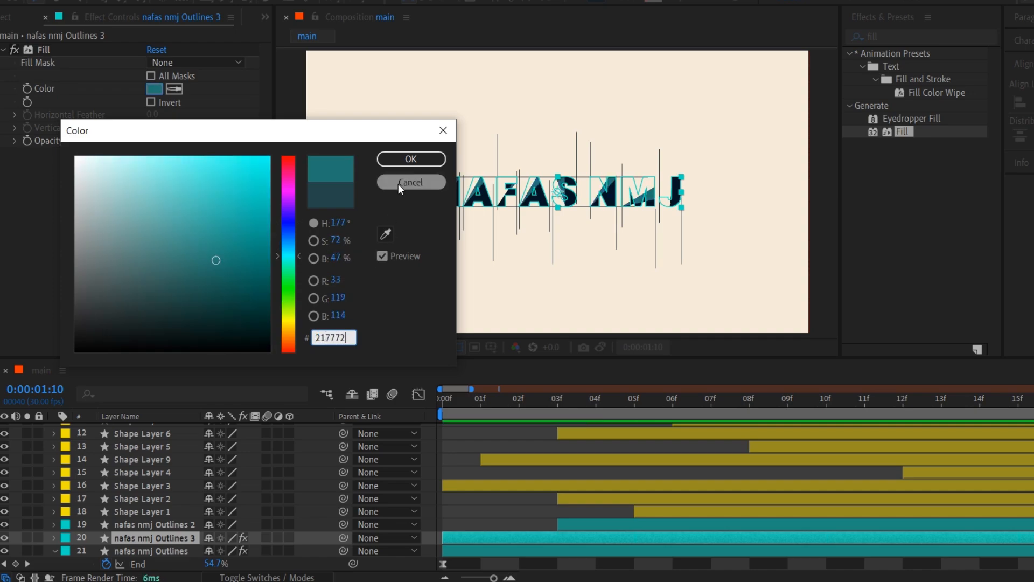
{"action": "left_click", "coordinate": [412, 161]}
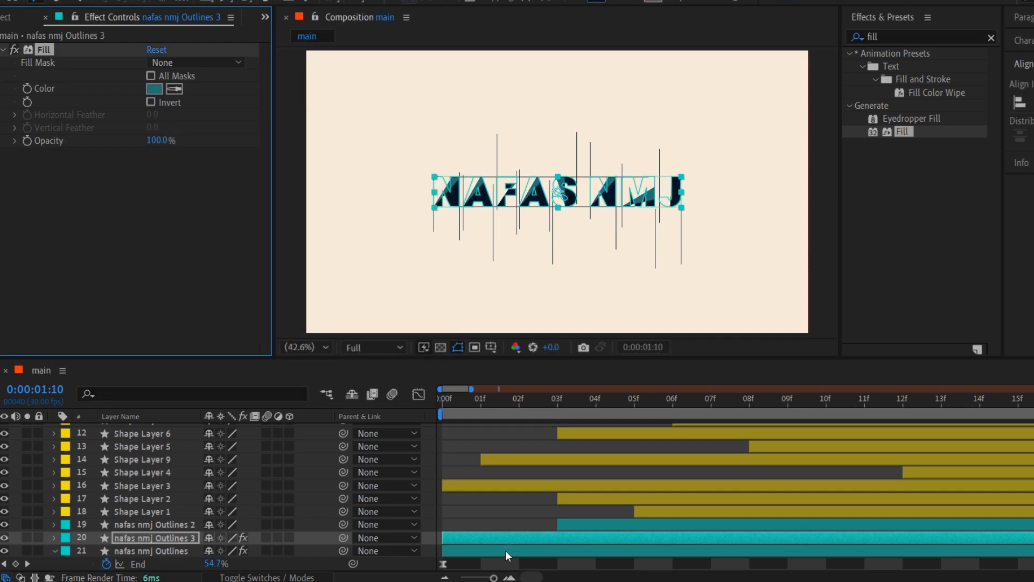
Shift Outlines 2 and Outlines 3 three frames later together, to frames 6 and 3, and return to 0:00:00:00
{"action": "left_click", "coordinate": [144, 534]}
{"action": "left_click", "coordinate": [146, 522], "text": "ctrl"}
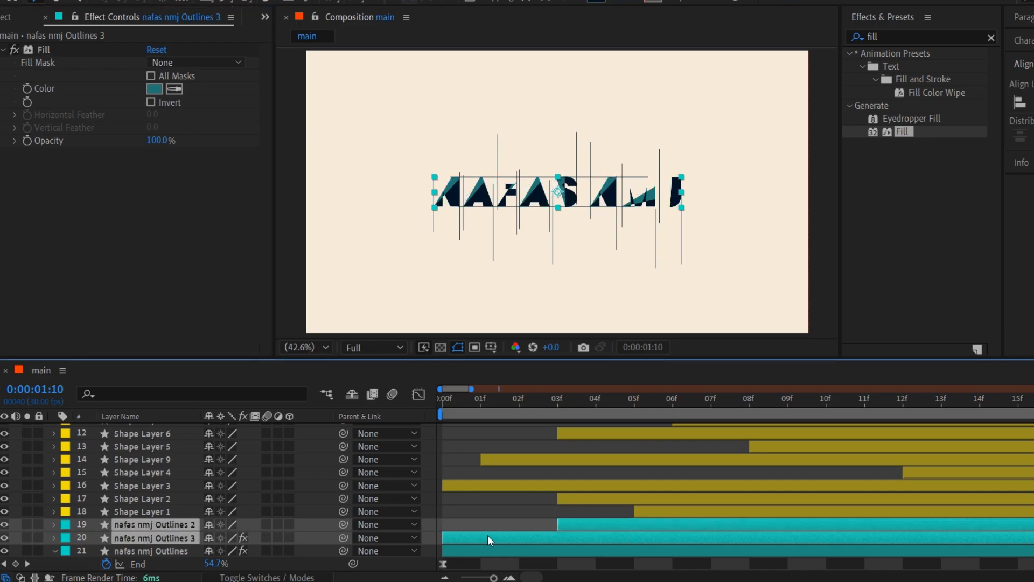
{"action": "left_click_drag", "start_coordinate": [512, 536], "coordinate": [574, 536]}
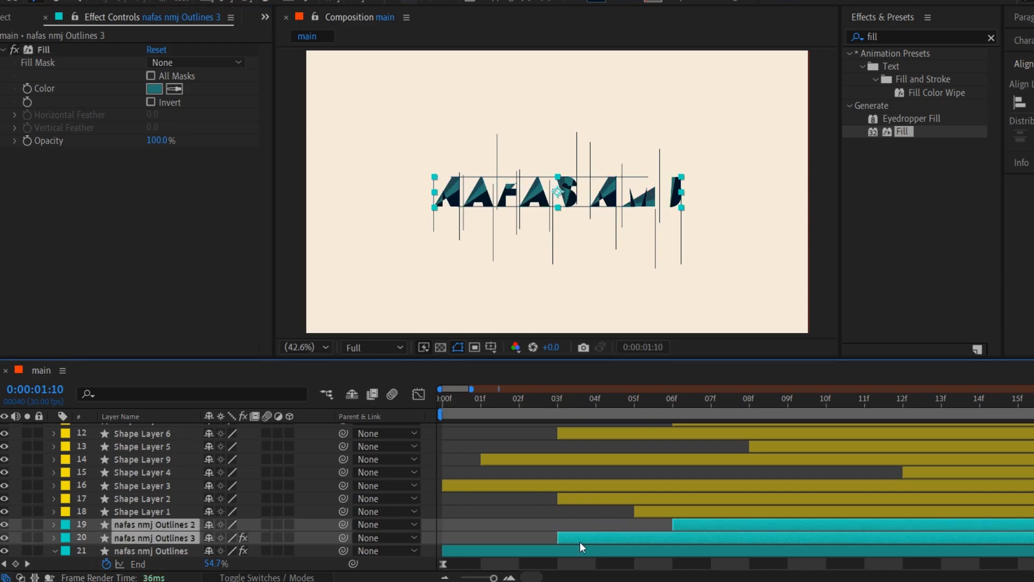
{"action": "left_click", "coordinate": [441, 401]}
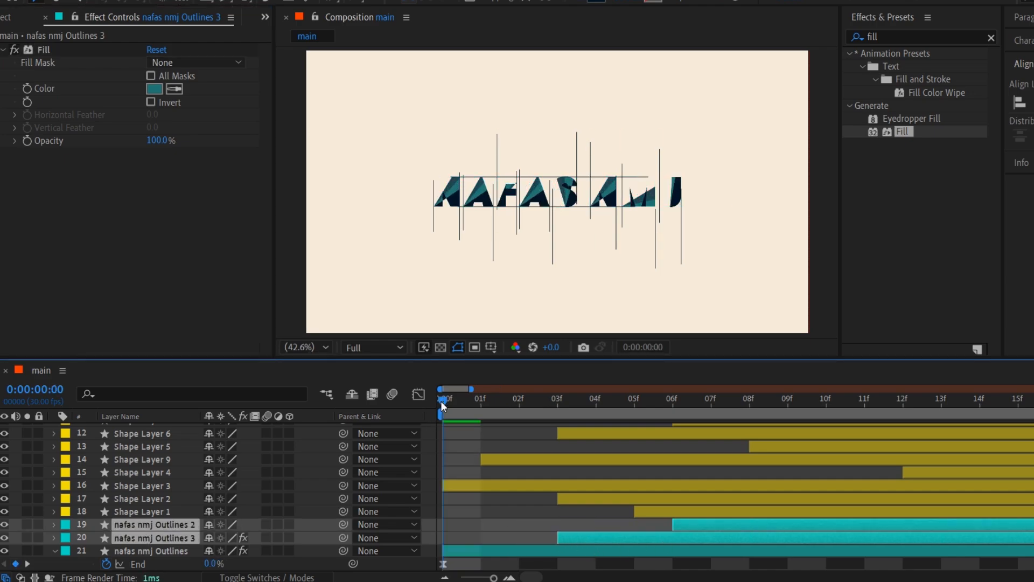
Pre-compose all the line layers and the three text outlines layers into a new composition named text, moving all attributes
{"action": "left_click", "coordinate": [162, 547]}
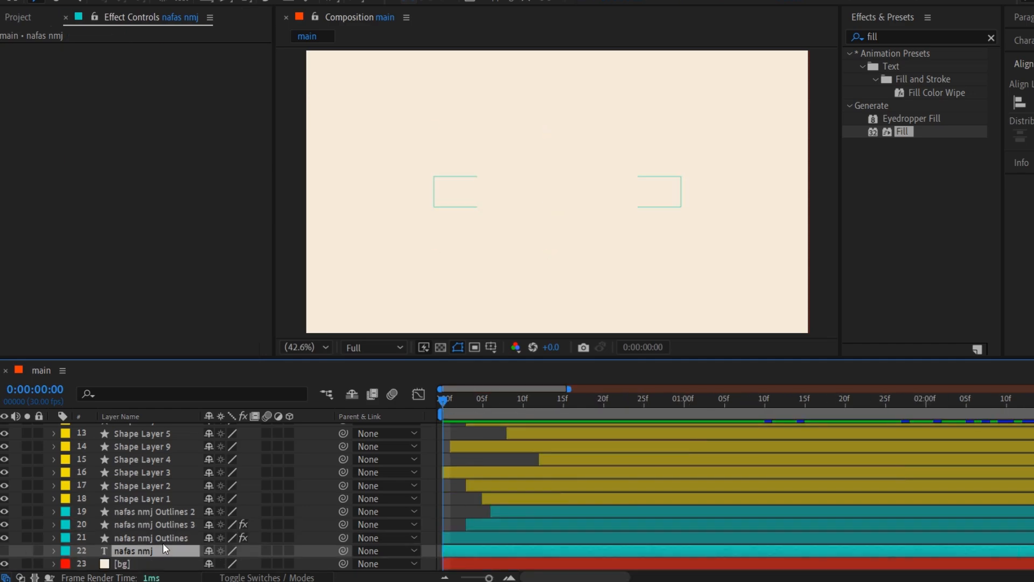
{"action": "left_click", "coordinate": [160, 541]}
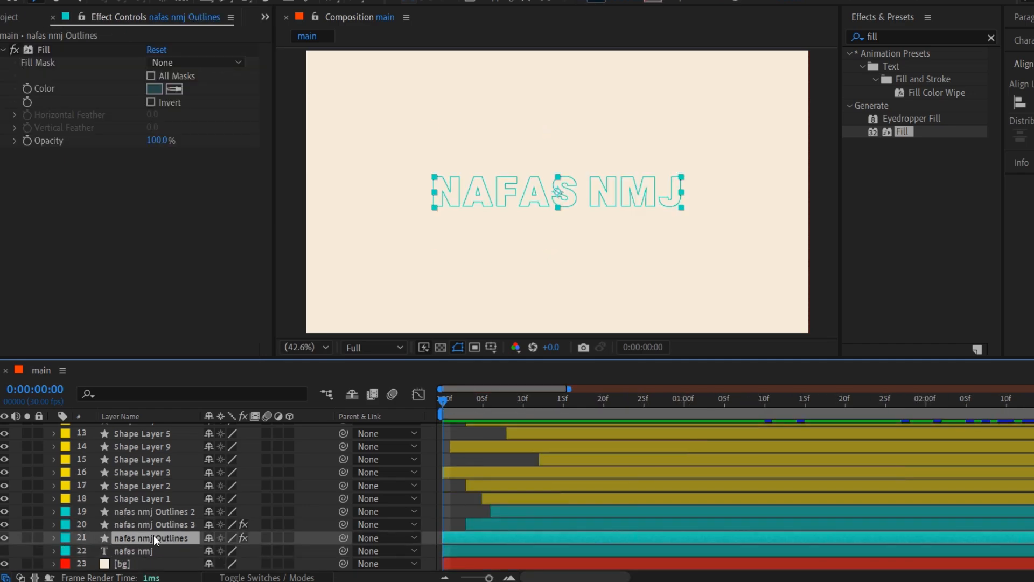
{"action": "scroll", "coordinate": [154, 535], "scroll_direction": "up", "scroll_amount": 5}
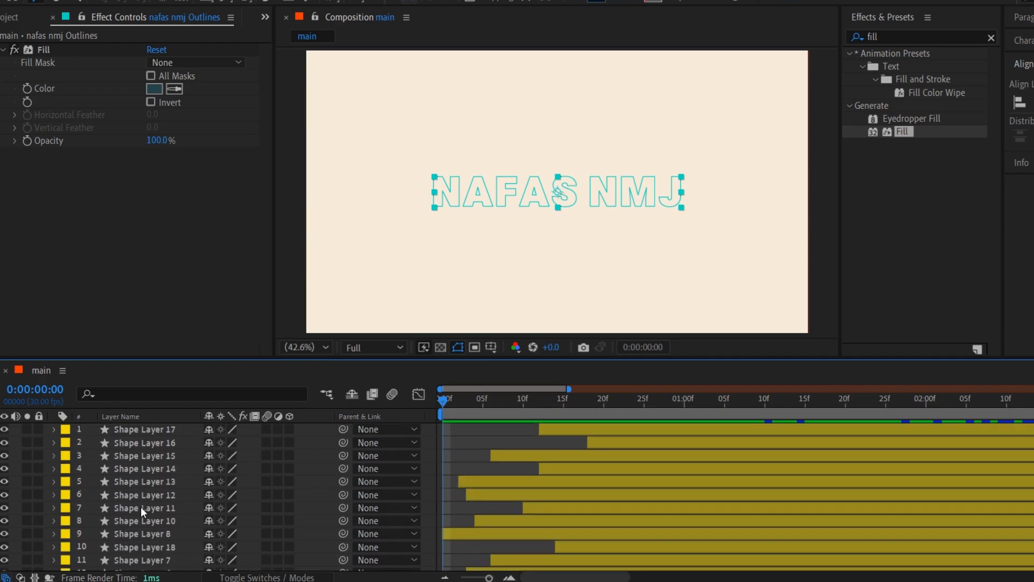
{"action": "left_click", "coordinate": [130, 435], "text": "shift"}
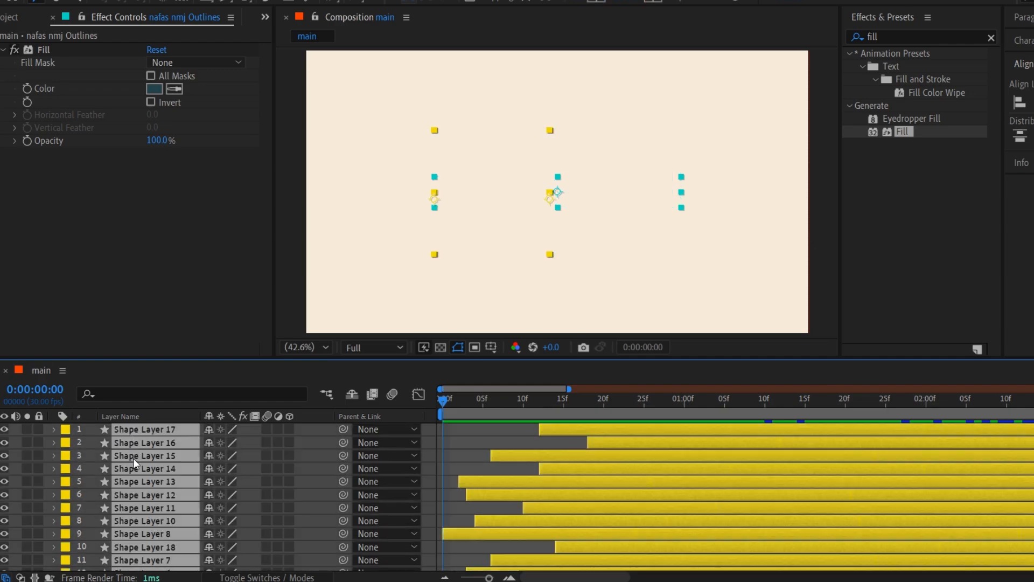
{"action": "right_click", "coordinate": [133, 458]}
{"action": "left_click", "coordinate": [168, 370]}
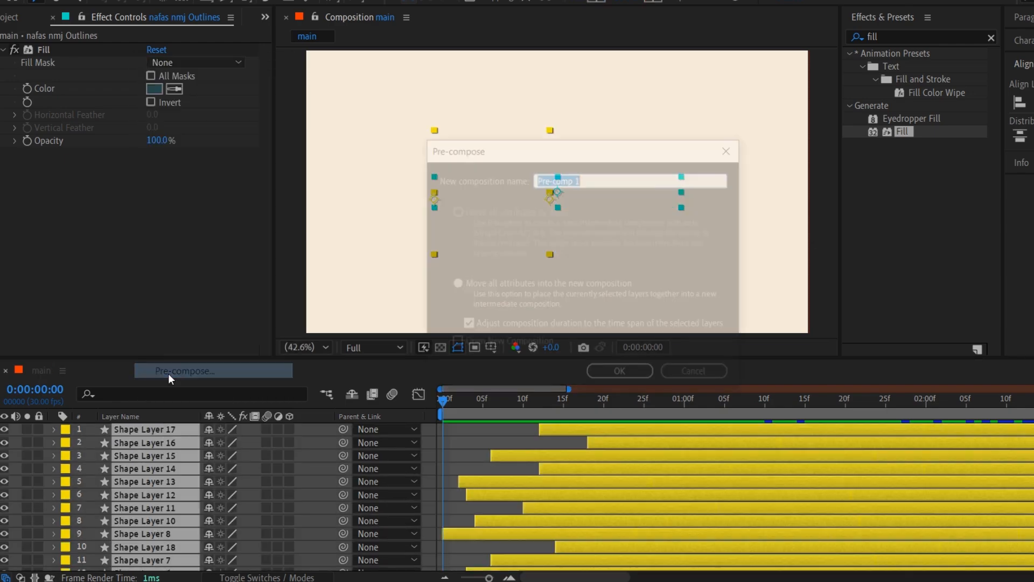
{"action": "type", "text": "text"}
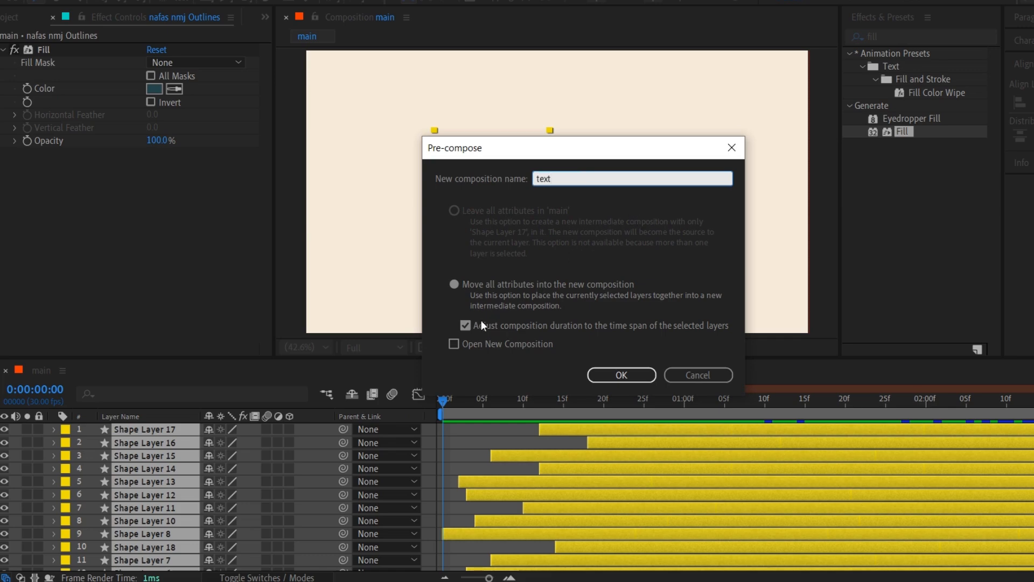
{"action": "left_click", "coordinate": [622, 375]}
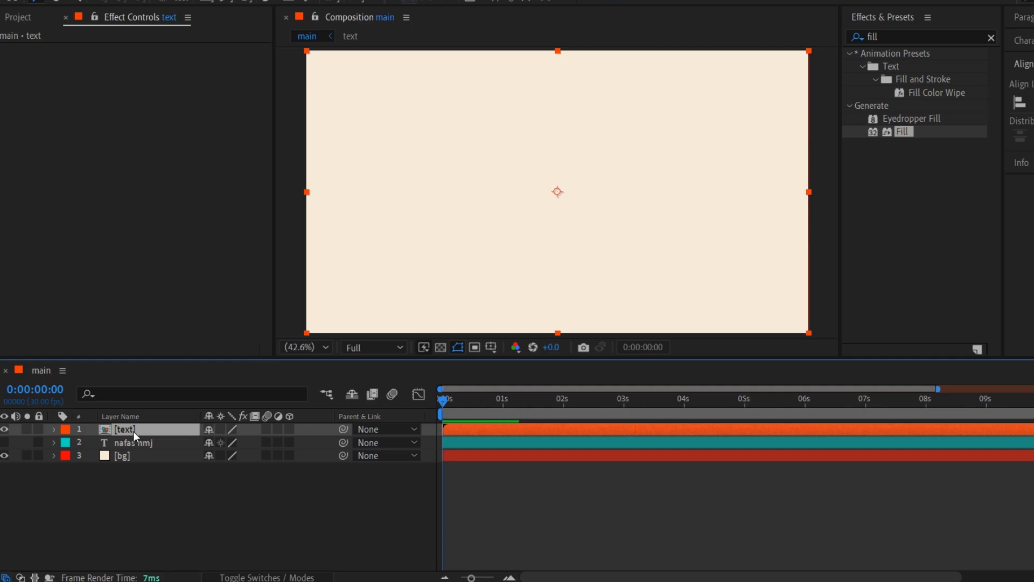
Duplicate the text pre-composition and apply the CC Radial Blur effect to the lower copy
{"action": "key", "text": "ctrl+d"}
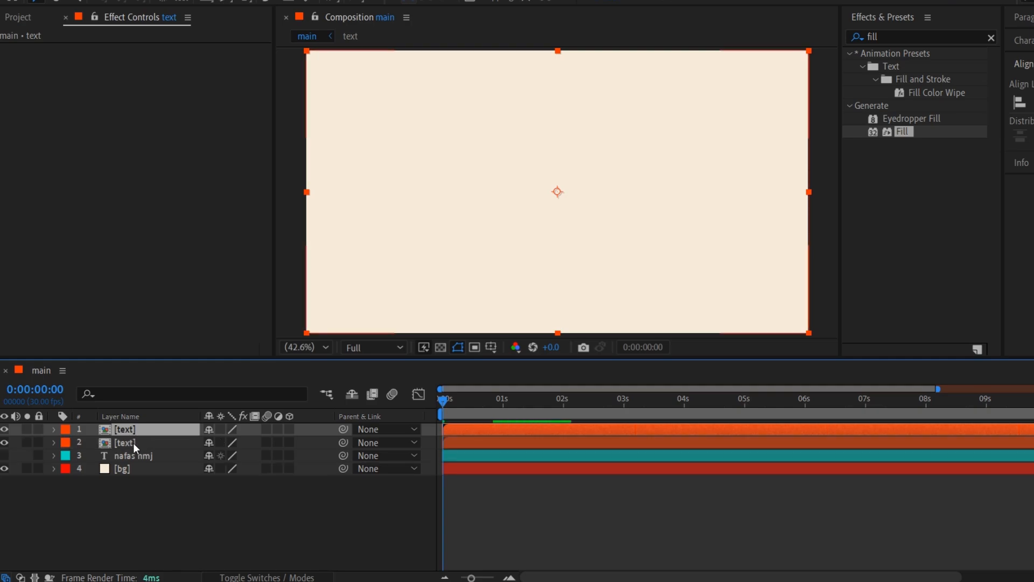
{"action": "left_click", "coordinate": [892, 41]}
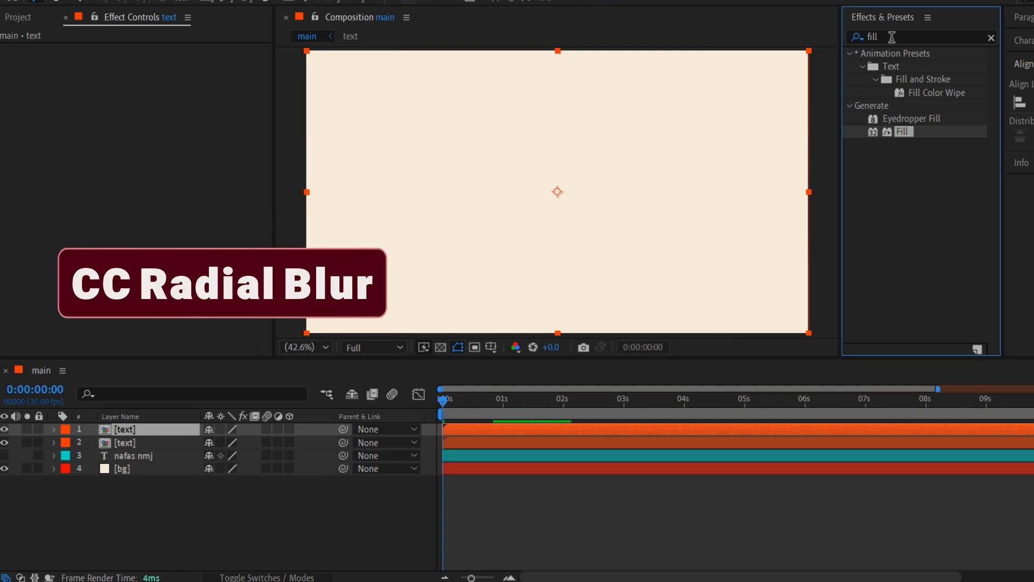
{"action": "left_click", "coordinate": [893, 37]}
{"action": "key", "text": "BackSpace"}
{"action": "key", "text": "BackSpace"}
{"action": "key", "text": "BackSpace"}
{"action": "key", "text": "BackSpace"}
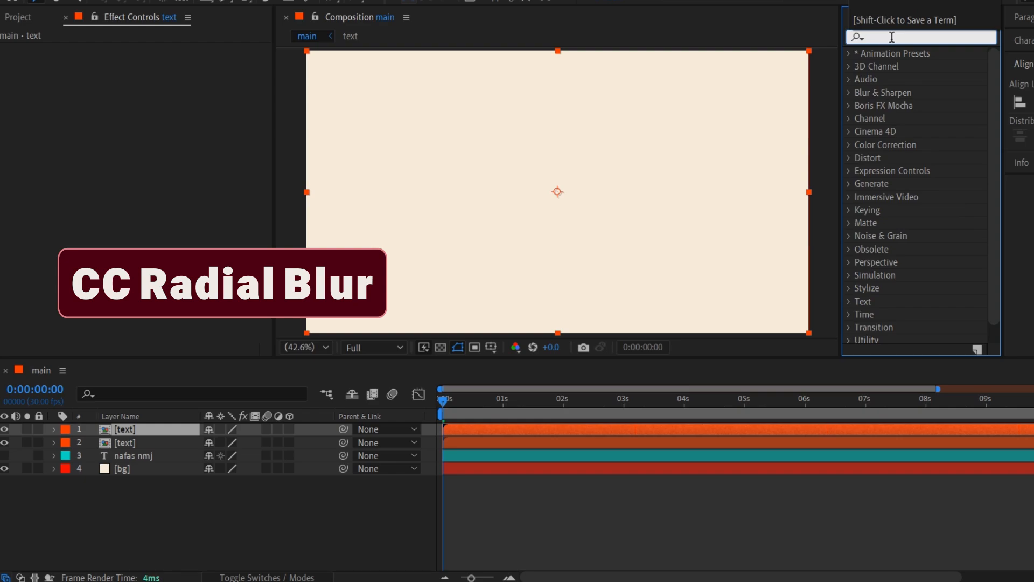
{"action": "type", "text": "cc radial"}
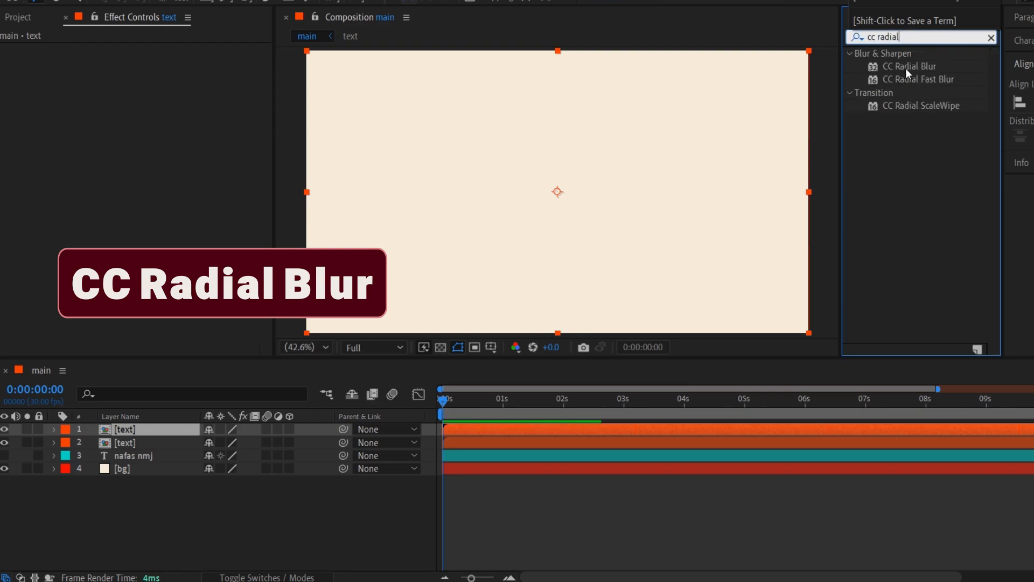
{"action": "left_click", "coordinate": [910, 67]}
{"action": "left_click_drag", "start_coordinate": [914, 65], "coordinate": [171, 445]}
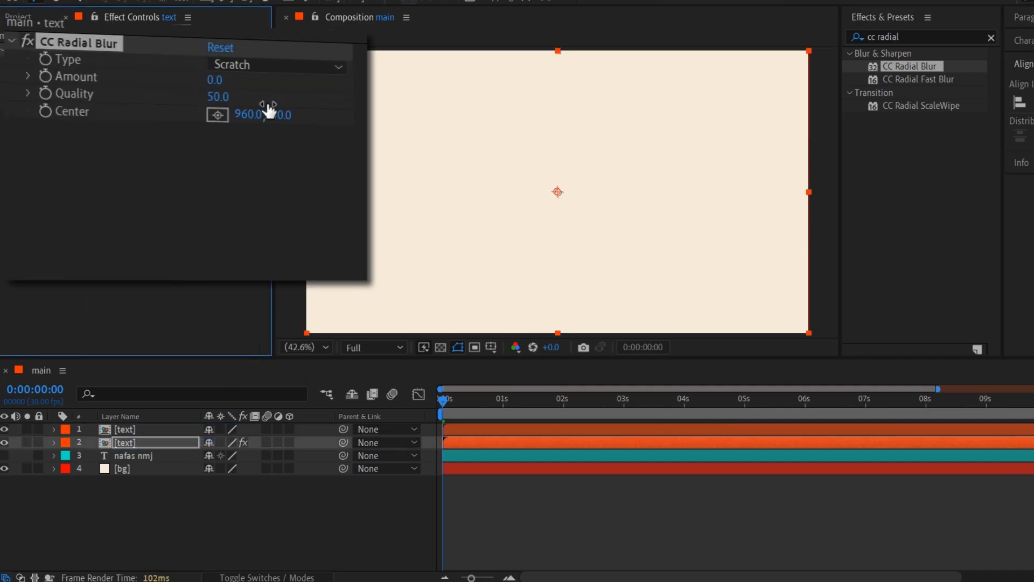
Set the CC Radial Blur type to Fading Zoom and its Amount to 60, checking the text at 0:00:02:11
{"action": "left_click", "coordinate": [186, 63]}
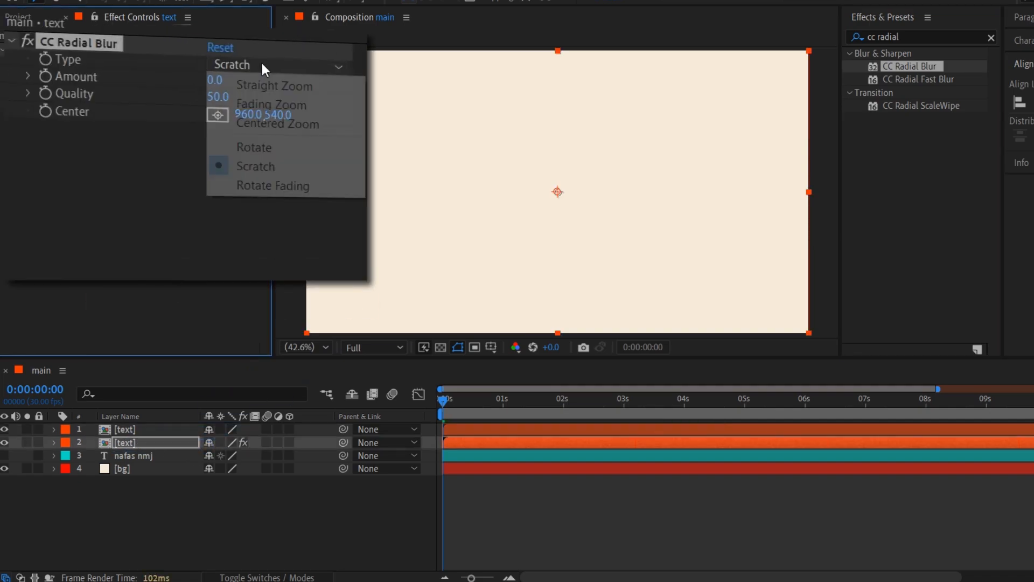
{"action": "left_click", "coordinate": [261, 106]}
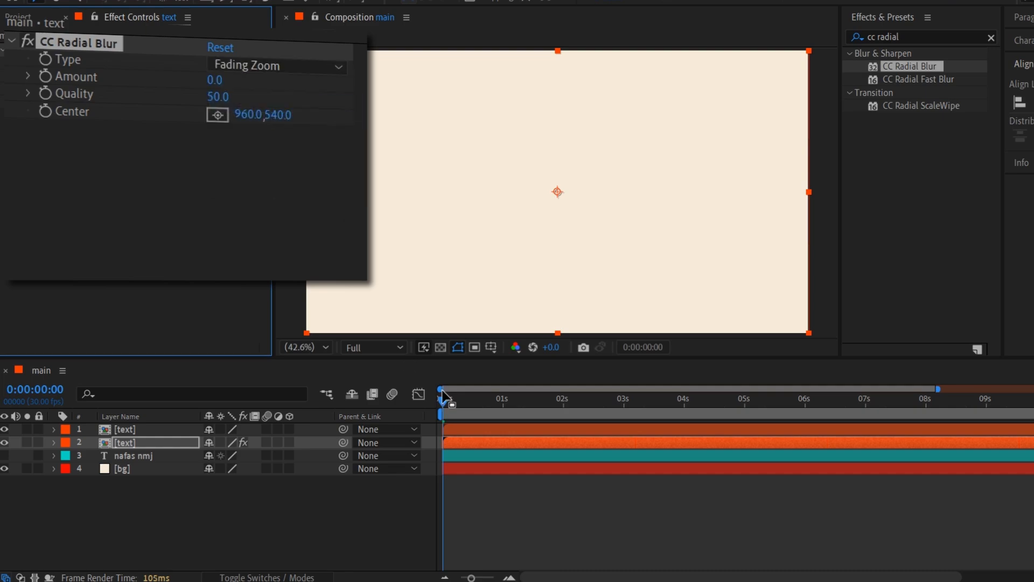
{"action": "left_click", "coordinate": [586, 397]}
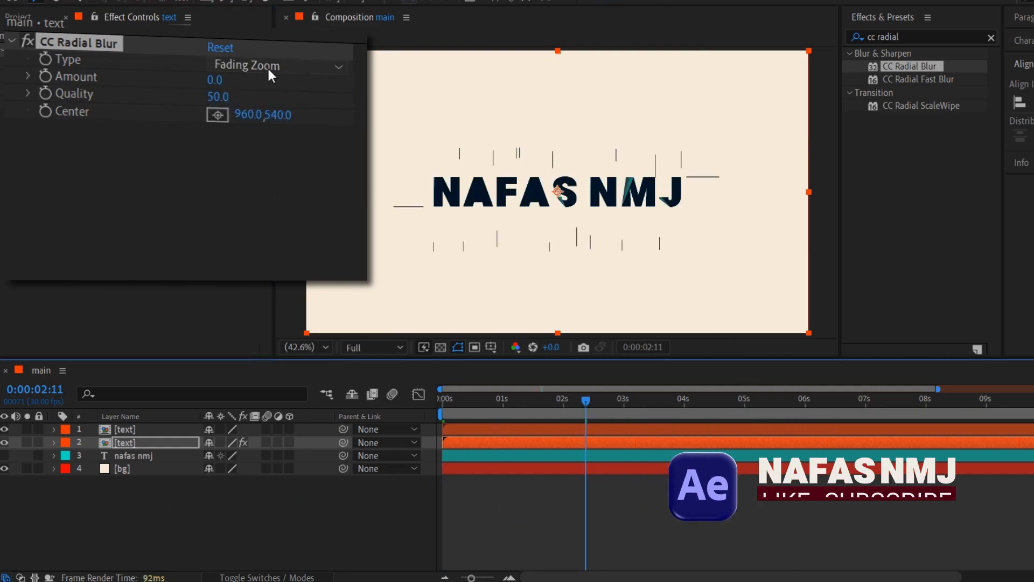
{"action": "left_click", "coordinate": [215, 81]}
{"action": "type", "text": "60"}
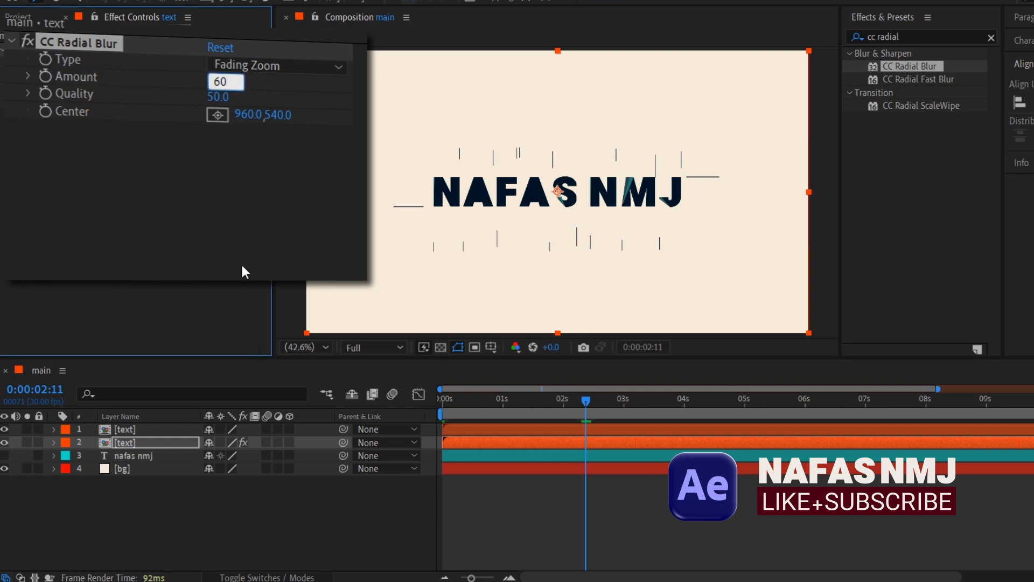
{"action": "left_click", "coordinate": [259, 202]}
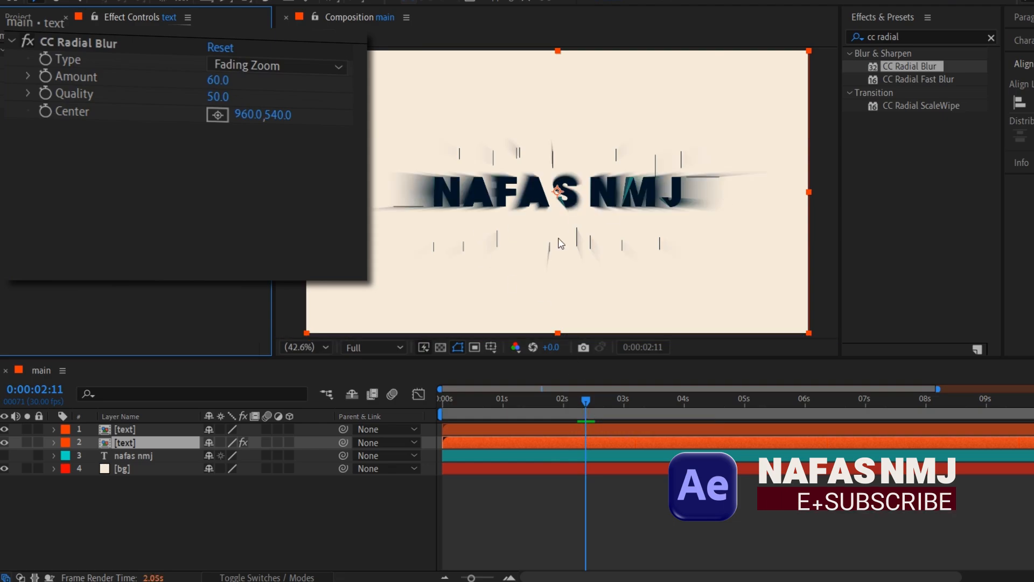
Keyframe the radial blur's Center at 0:00:03:23 and place it above the frame's upper-right corner, at about 1764, -132
{"action": "left_click", "coordinate": [221, 119]}
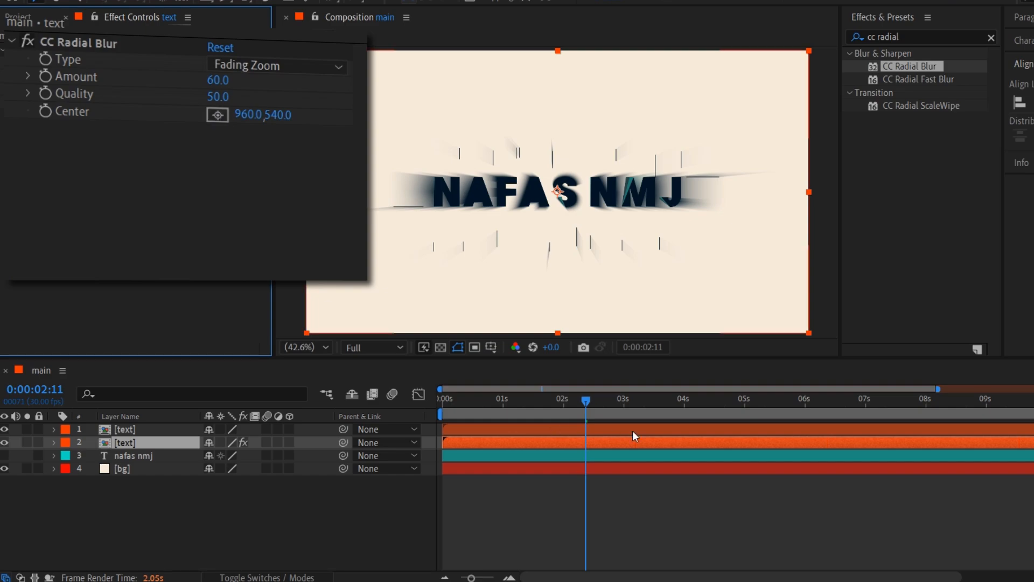
{"action": "left_click_drag", "start_coordinate": [586, 401], "coordinate": [669, 400]}
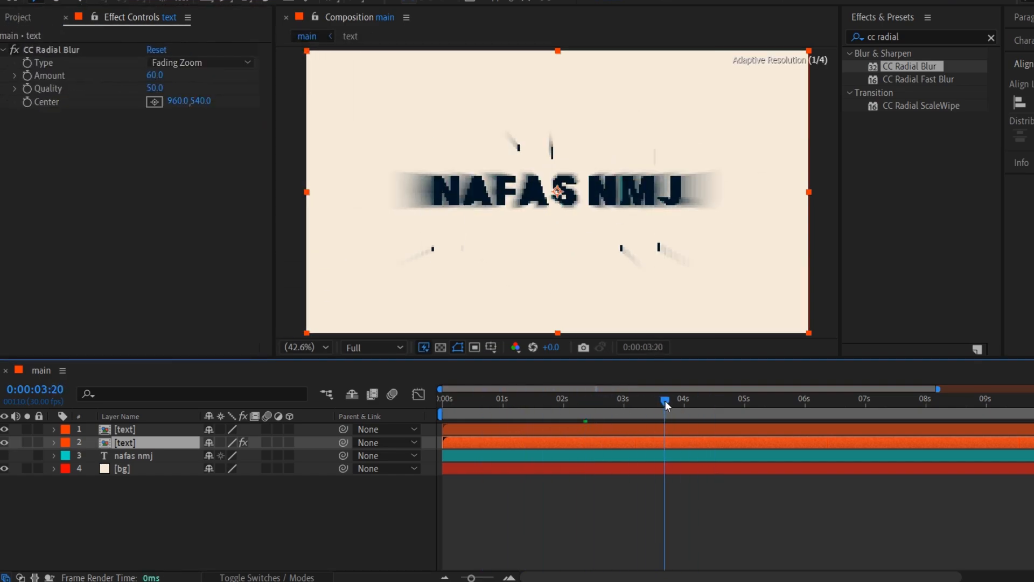
{"action": "left_click", "coordinate": [28, 102]}
{"action": "scroll", "coordinate": [561, 192], "scroll_direction": "down", "scroll_amount": 2}
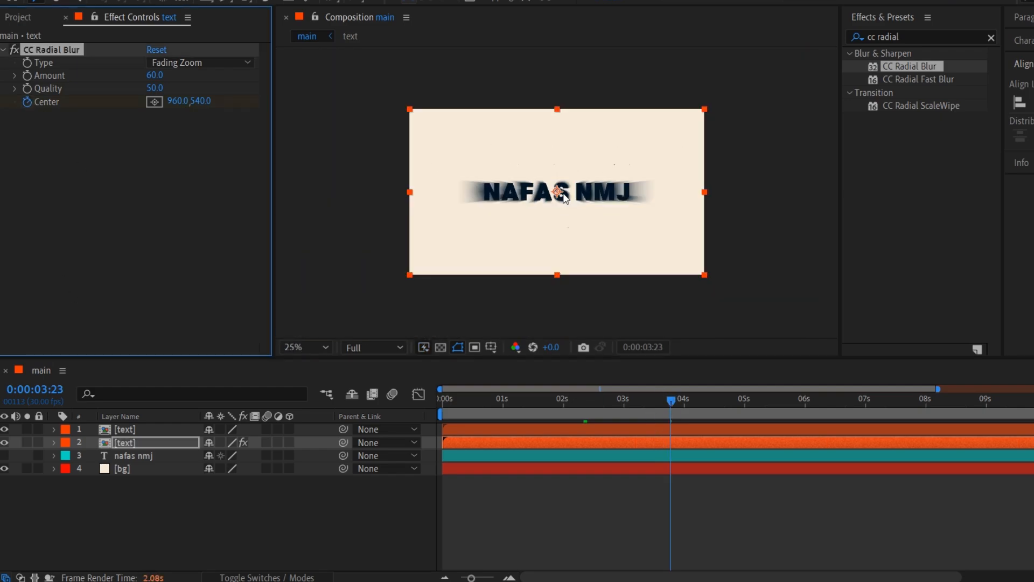
{"action": "left_click", "coordinate": [154, 102]}
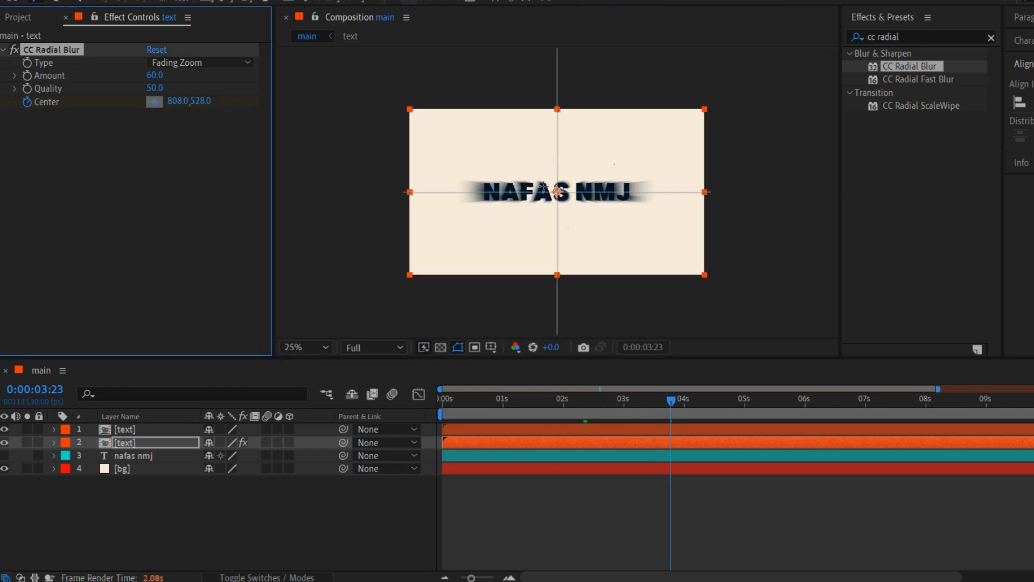
{"action": "left_click", "coordinate": [653, 96]}
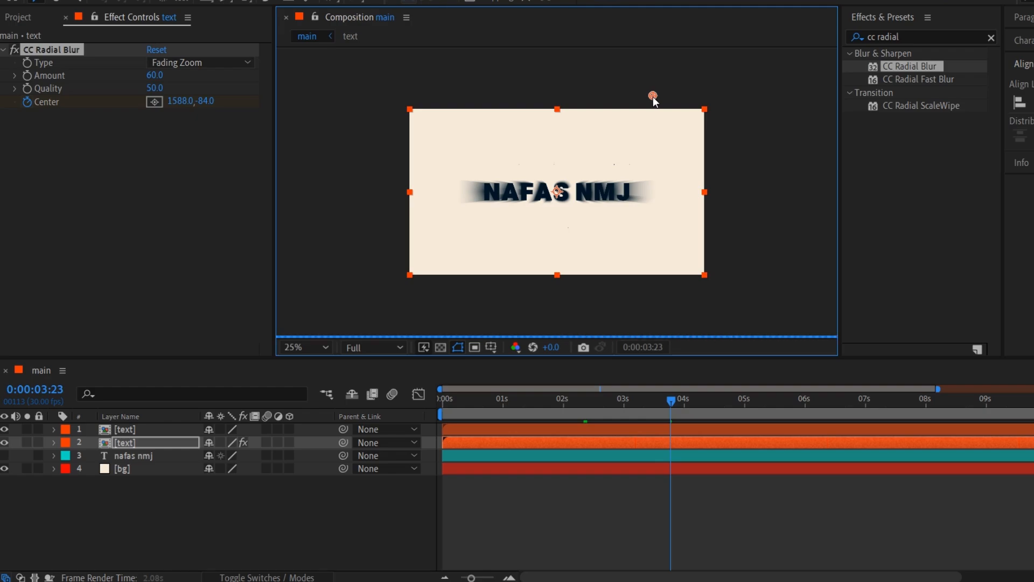
{"action": "left_click_drag", "start_coordinate": [653, 96], "coordinate": [685, 91]}
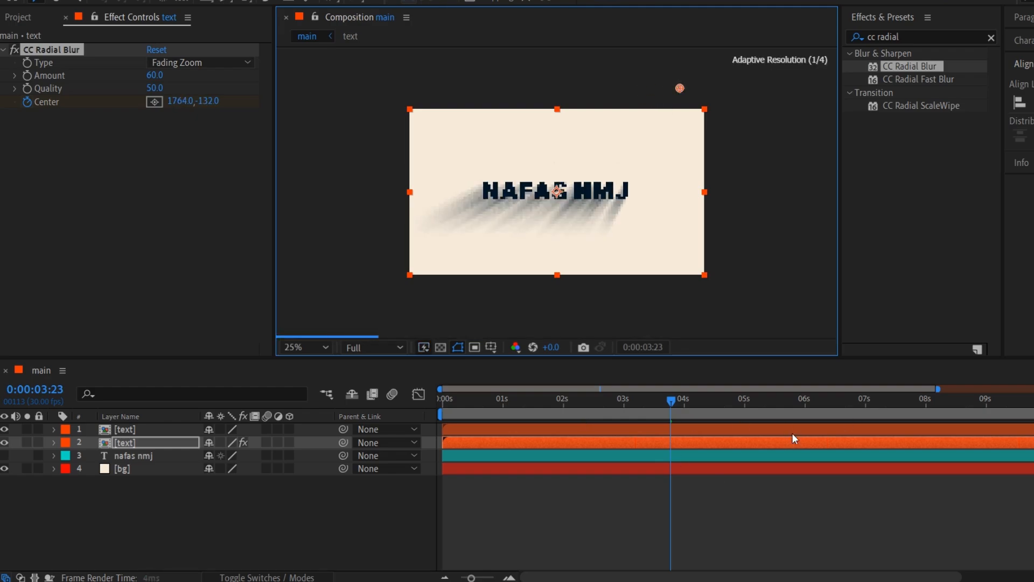
At 0:00:08:10, keyframe the radial blur's Center at a point above the frame's upper-left part
{"action": "left_click_drag", "start_coordinate": [674, 399], "coordinate": [946, 403]}
{"action": "left_click", "coordinate": [72, 103]}
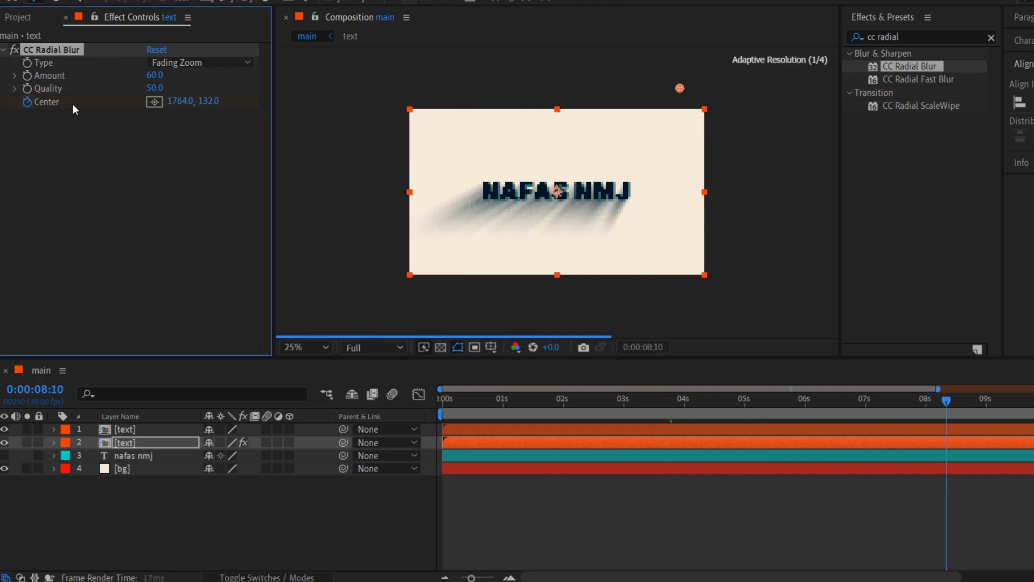
{"action": "left_click", "coordinate": [154, 102]}
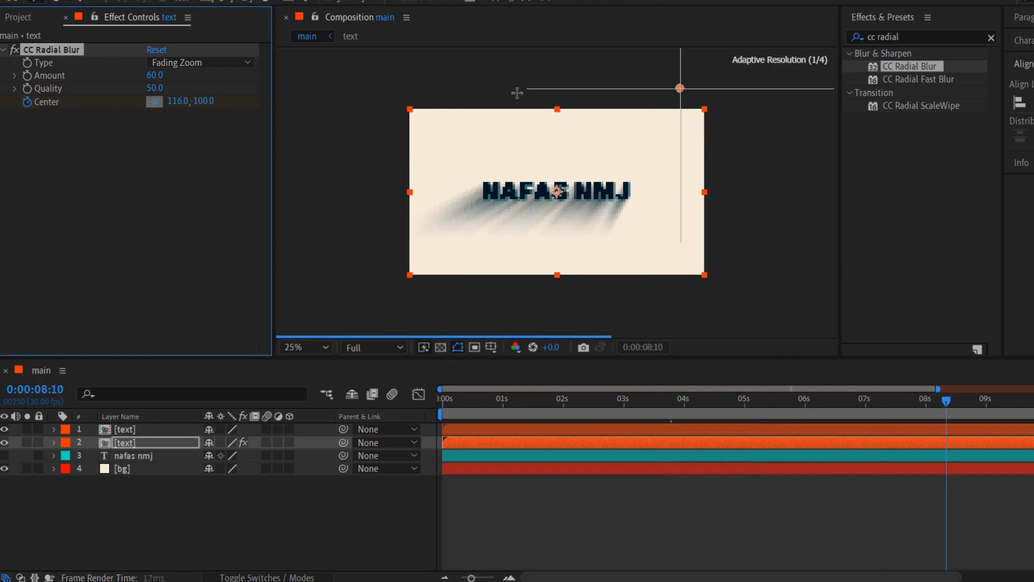
{"action": "left_click", "coordinate": [463, 86]}
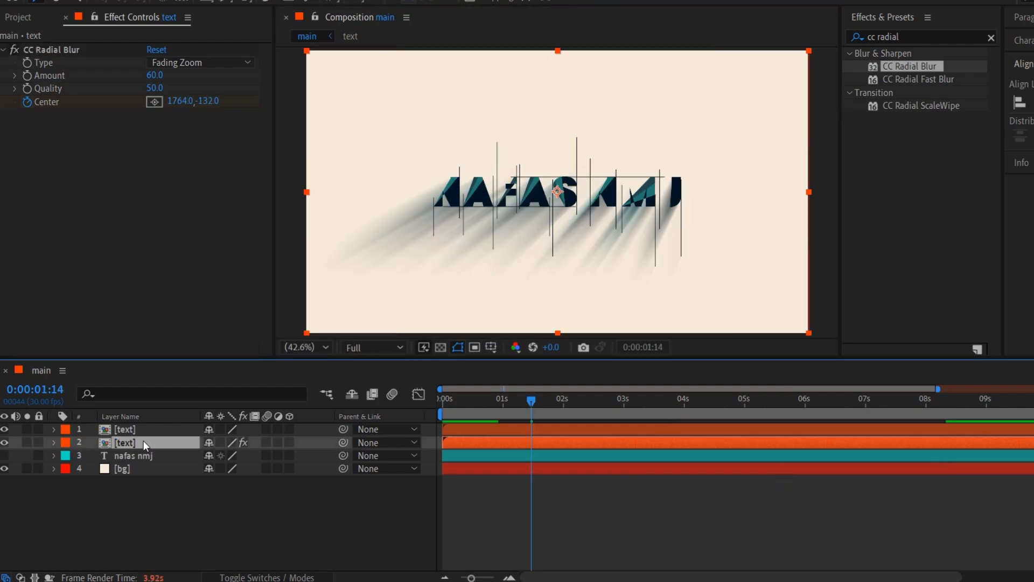
Set the opacity of the radially blurred text layer to 70%
{"action": "key", "text": "t"}
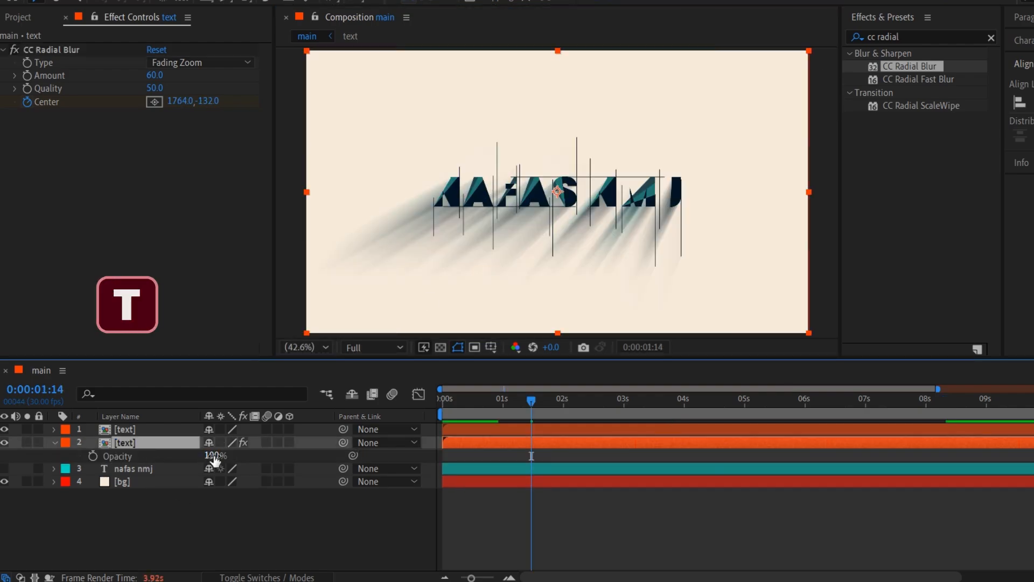
{"action": "left_click", "coordinate": [214, 456]}
{"action": "type", "text": "70"}
{"action": "left_click", "coordinate": [364, 523]}
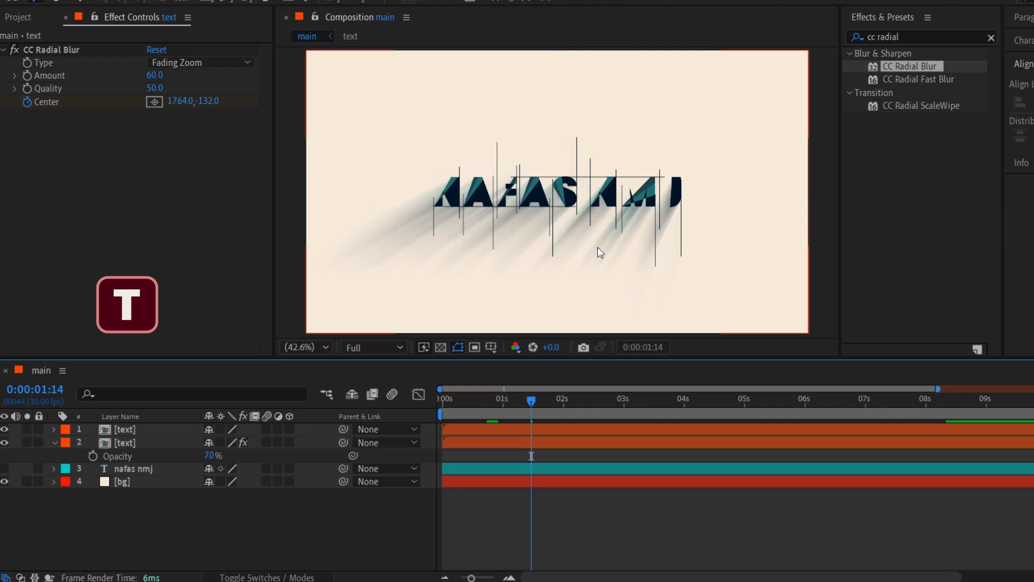